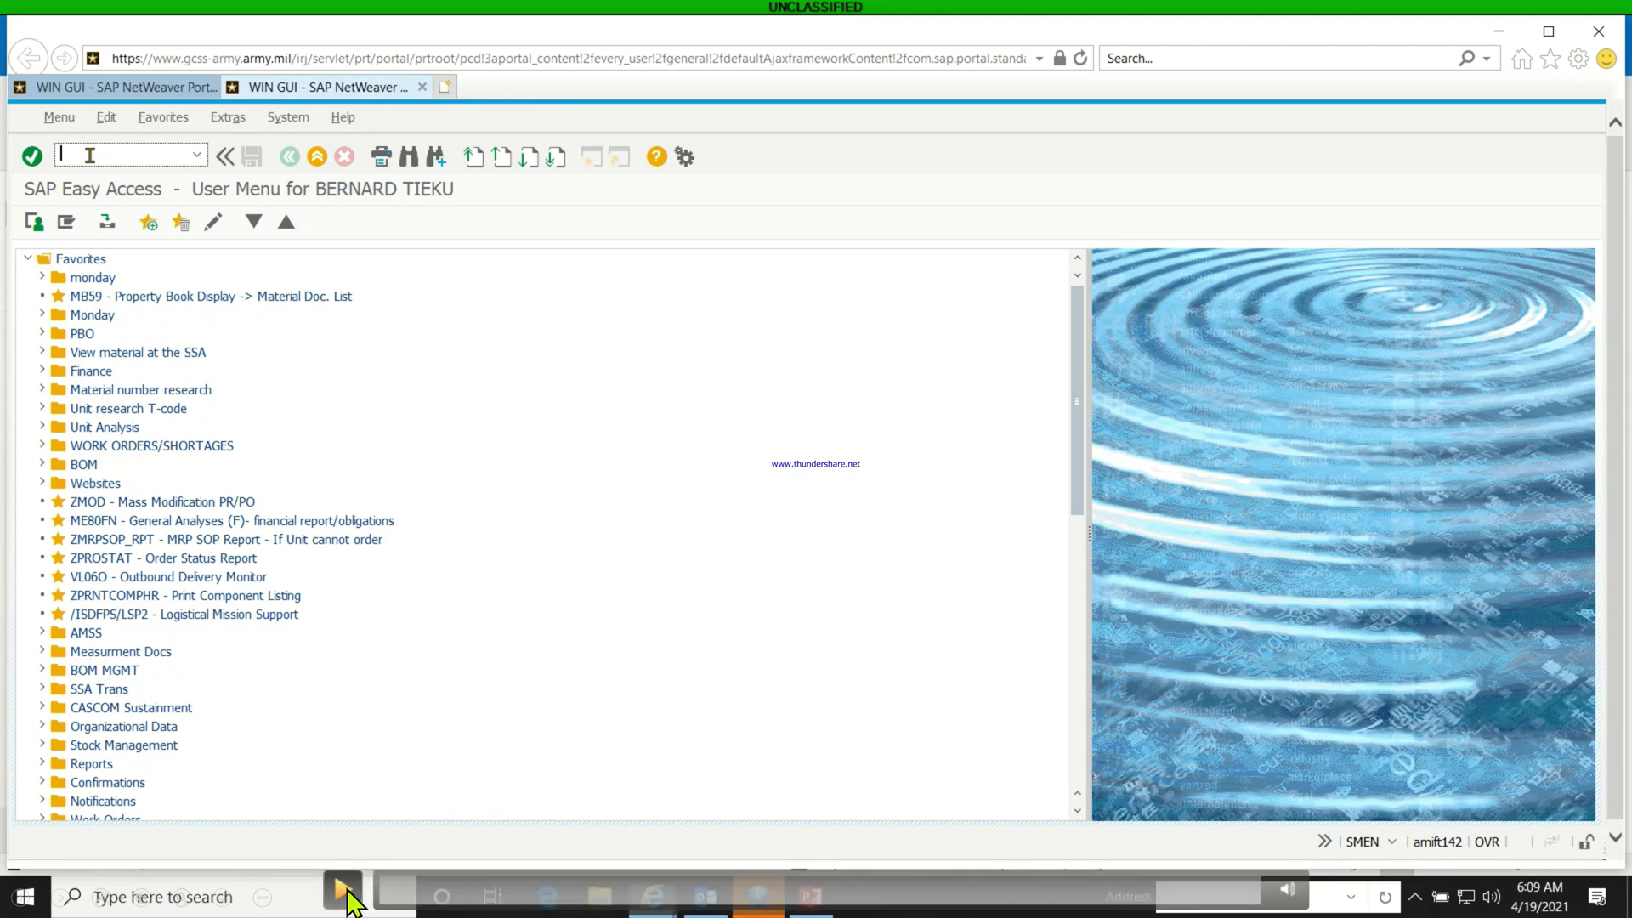
# Run zusmenu and launch MIGO 311 under Property Management's Reassign Property.
pyautogui.click(345, 893)
pyautogui.moveTo(337, 891)
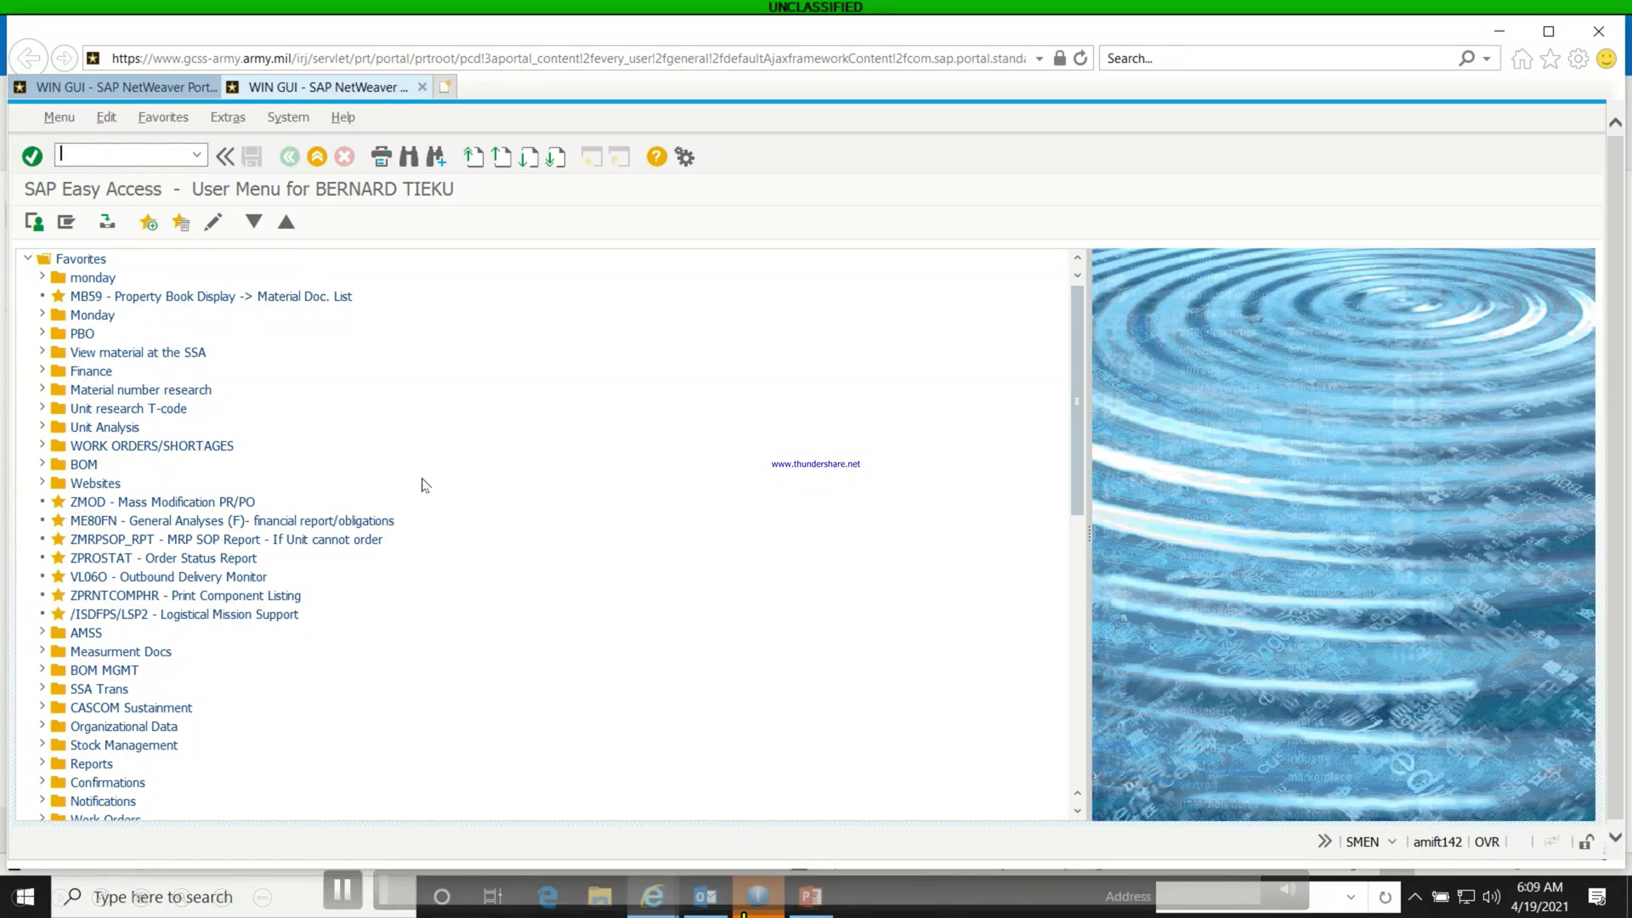
pyautogui.write('zusm')
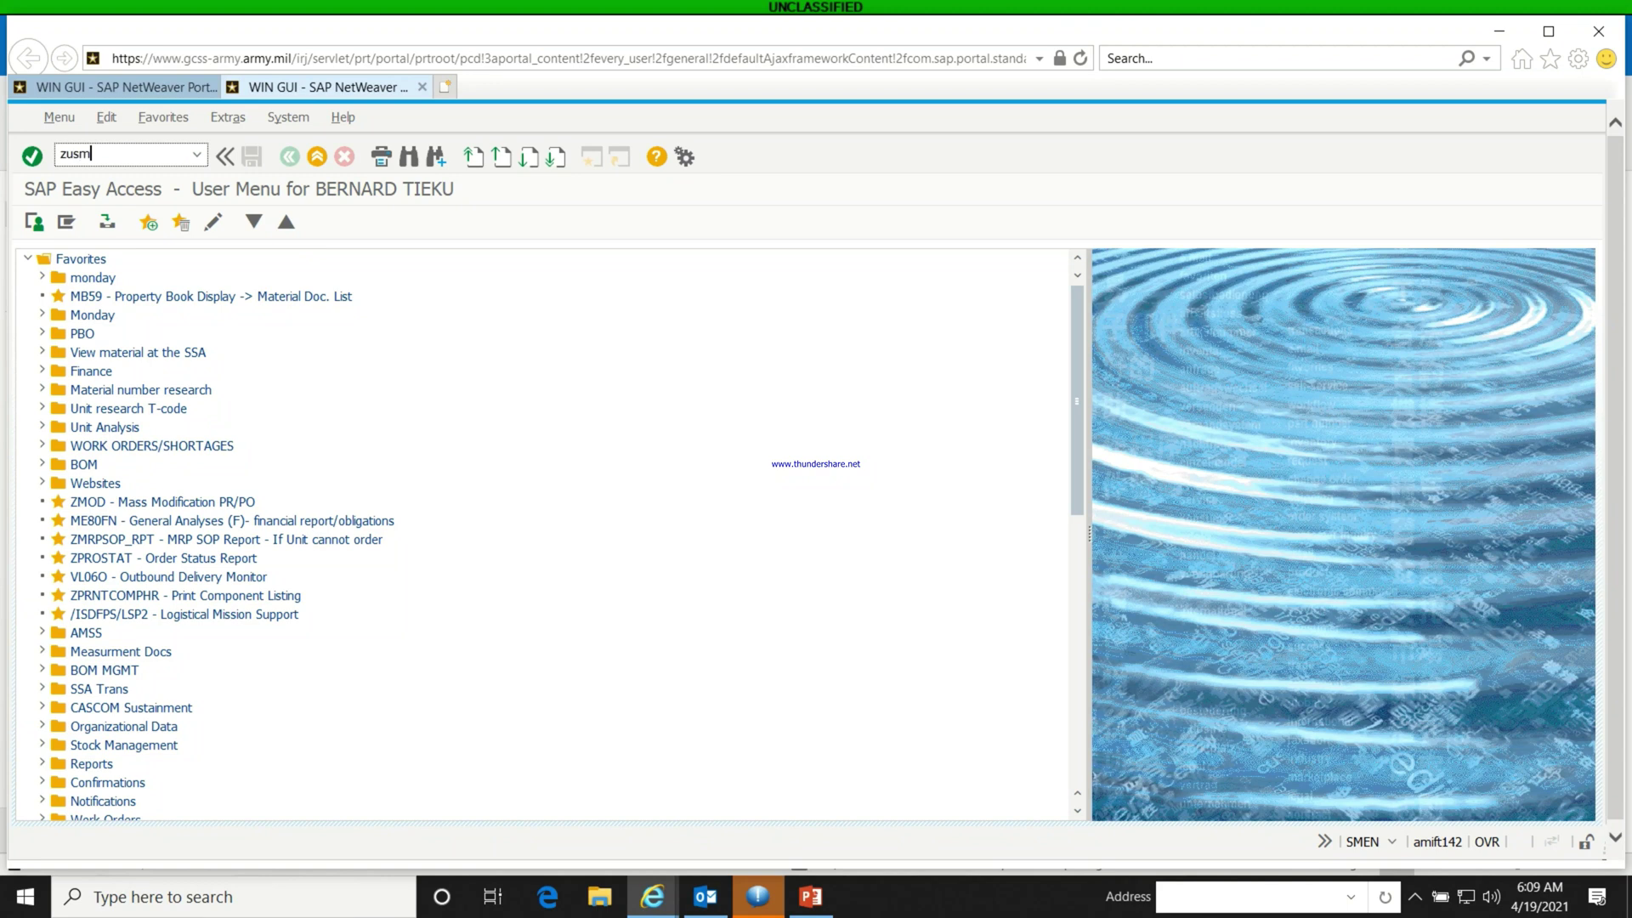
pyautogui.write('enu')
pyautogui.press('Return')
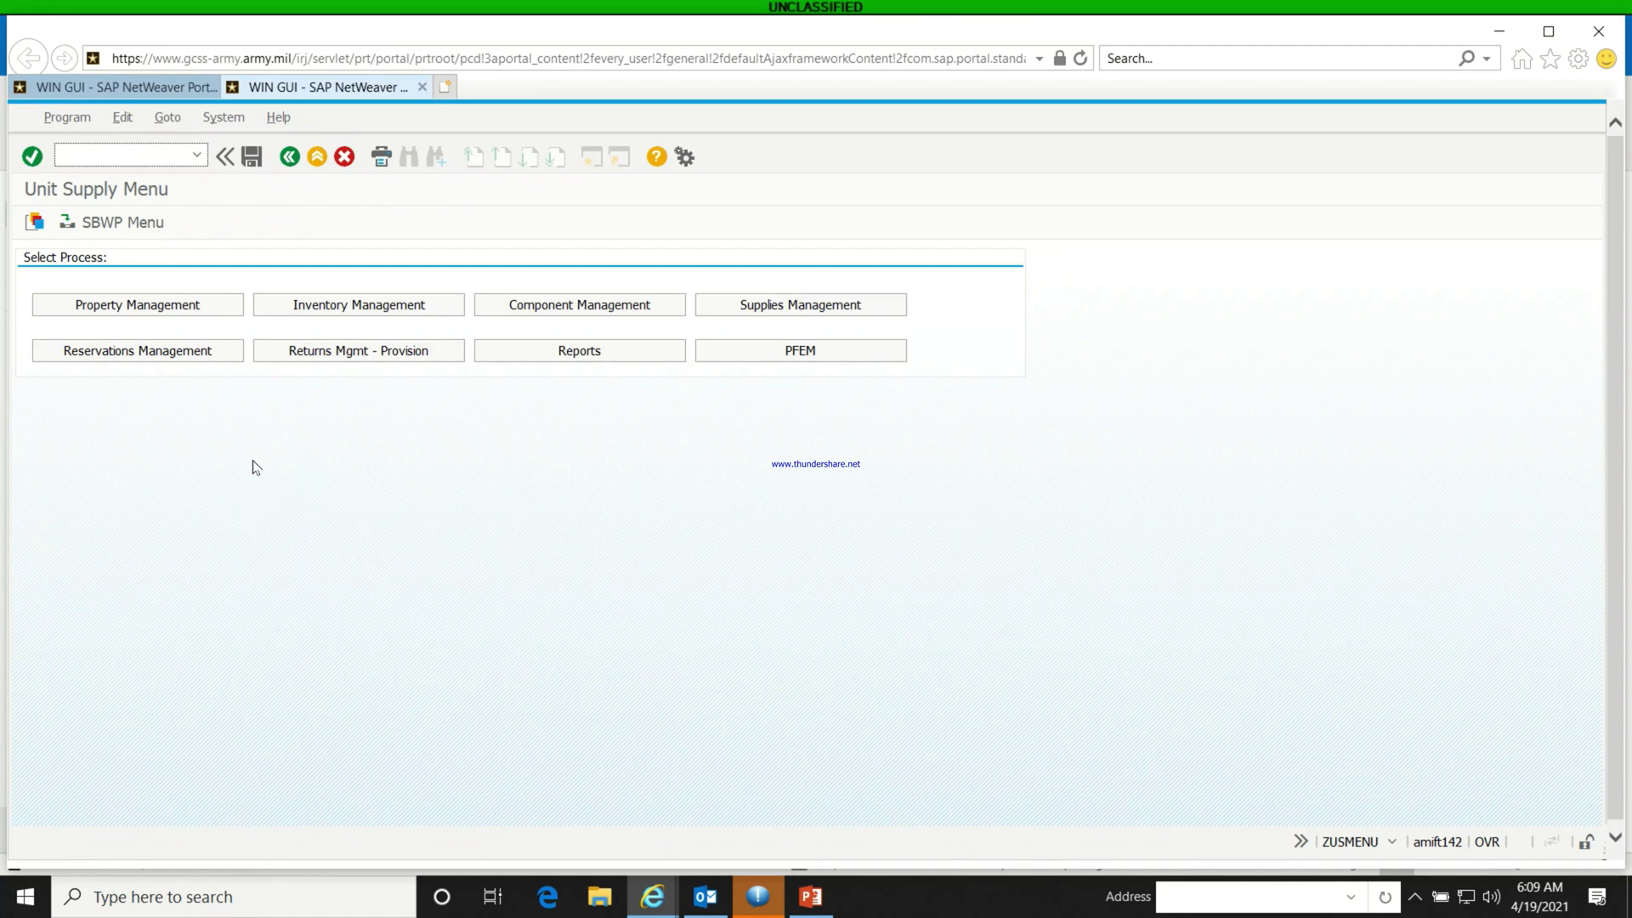
pyautogui.click(126, 312)
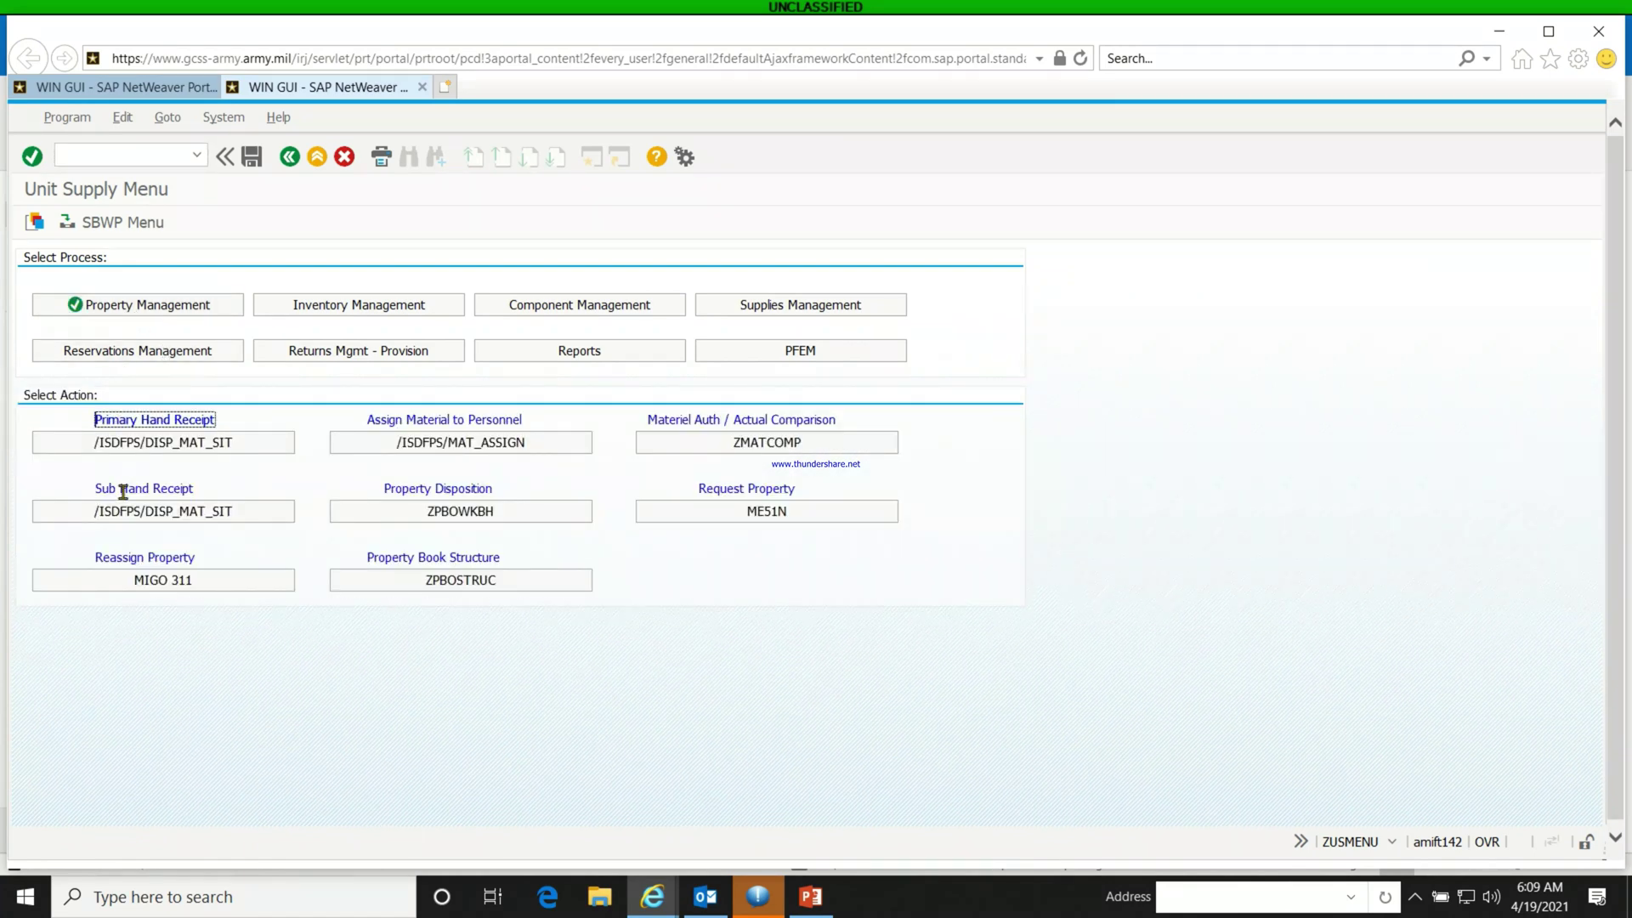
pyautogui.click(141, 585)
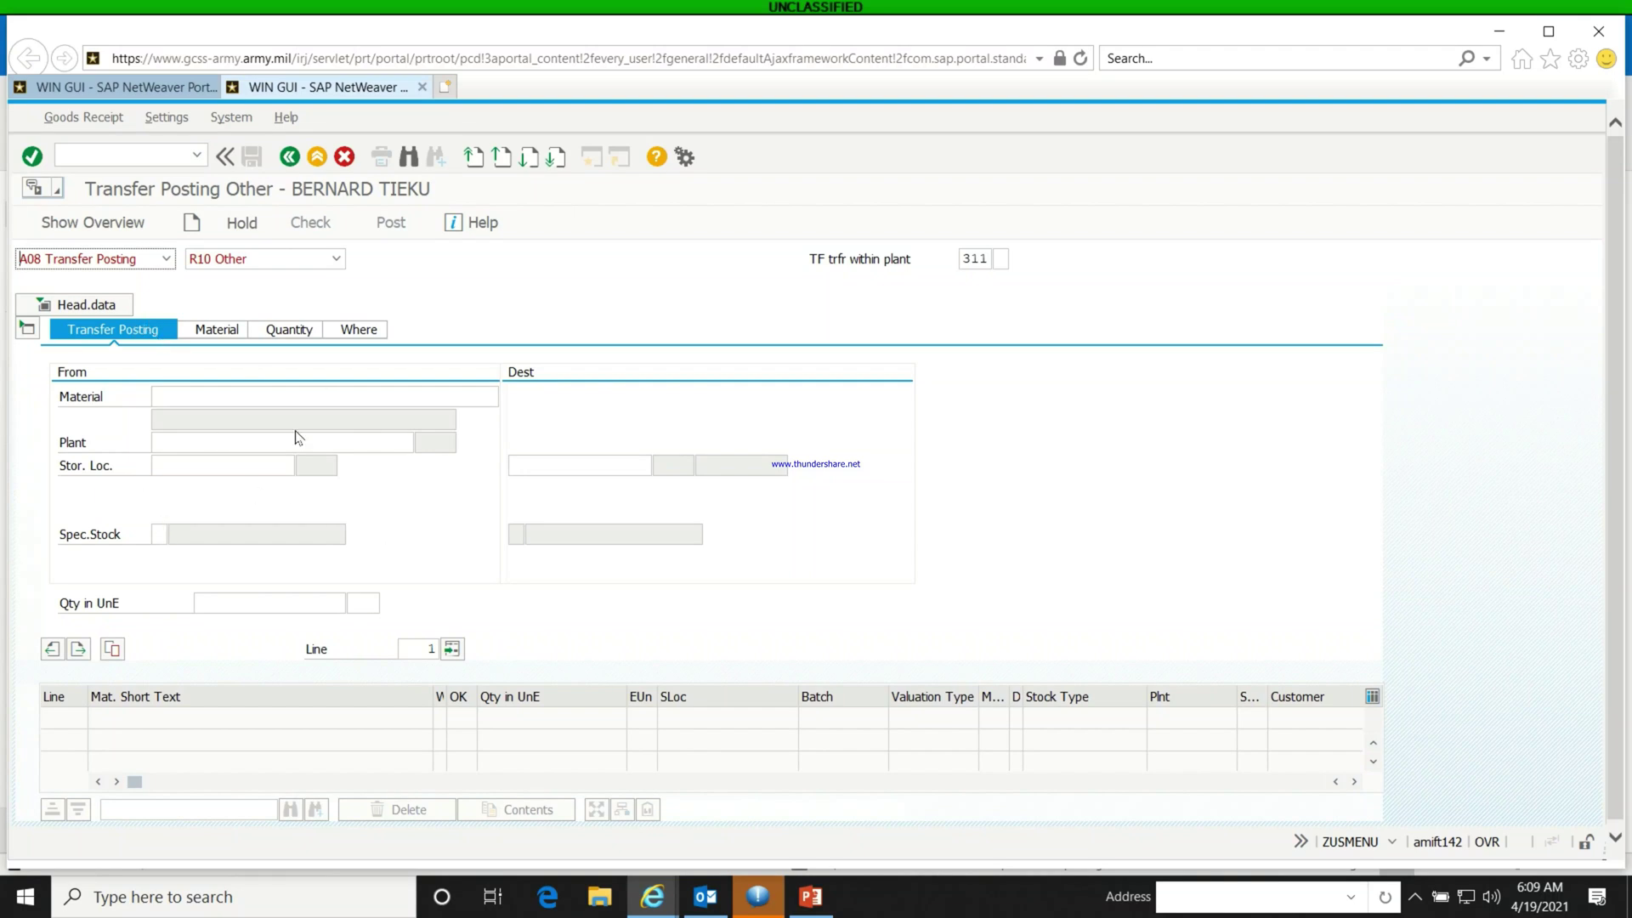
# Set the From material to 015756358 and plant to 2000 via autocomplete suggestions.
pyautogui.click(177, 395)
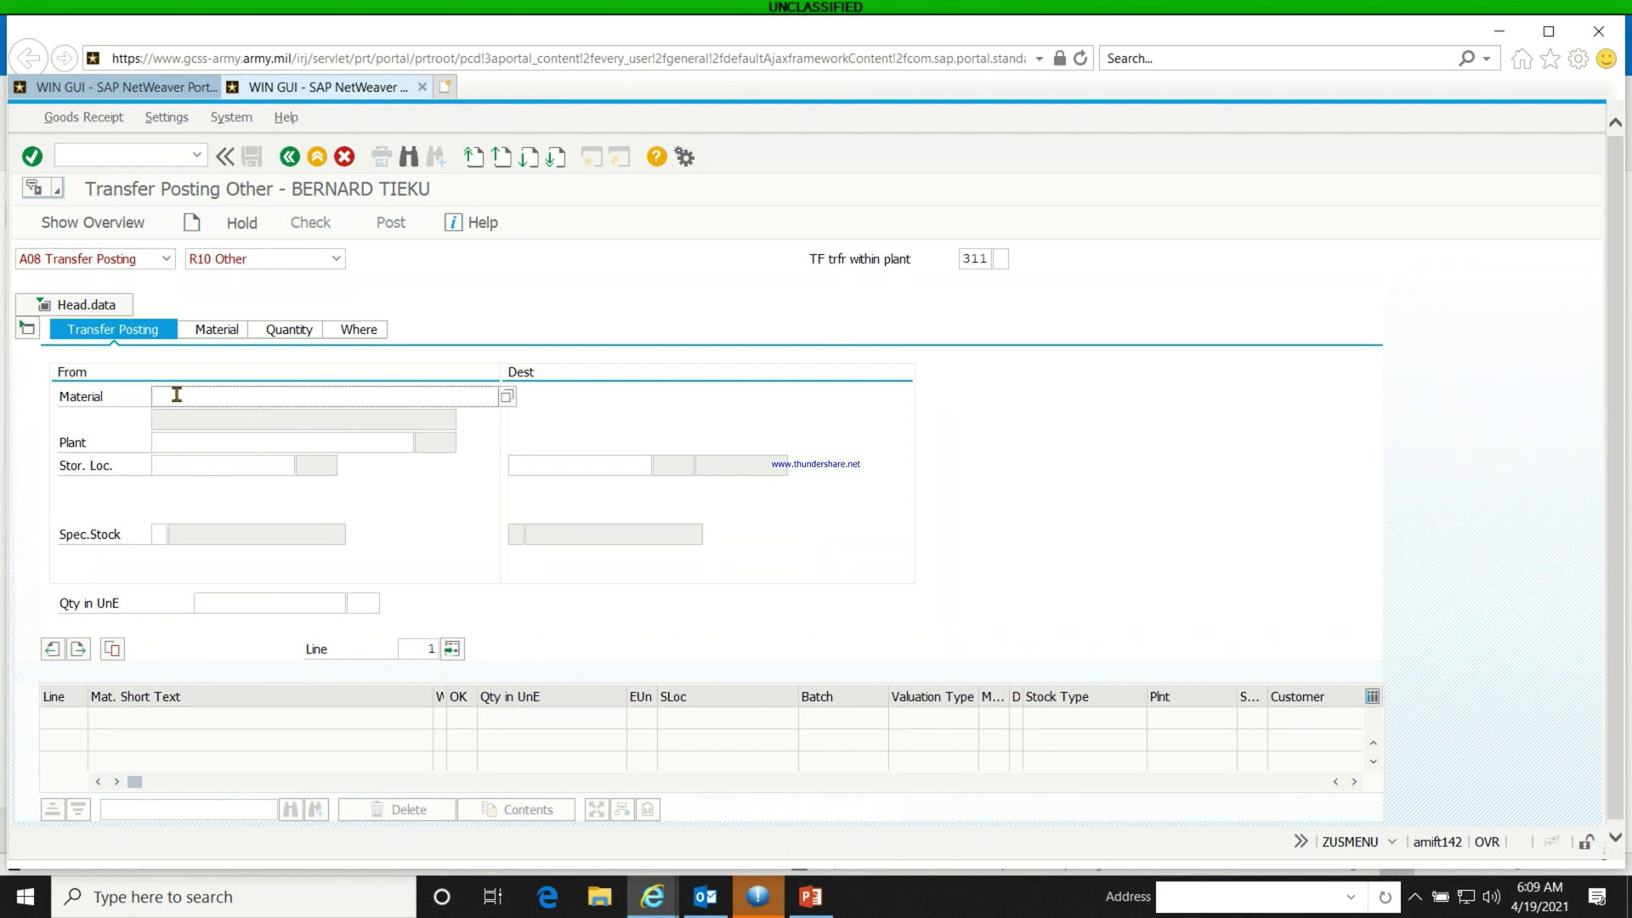
pyautogui.write('0')
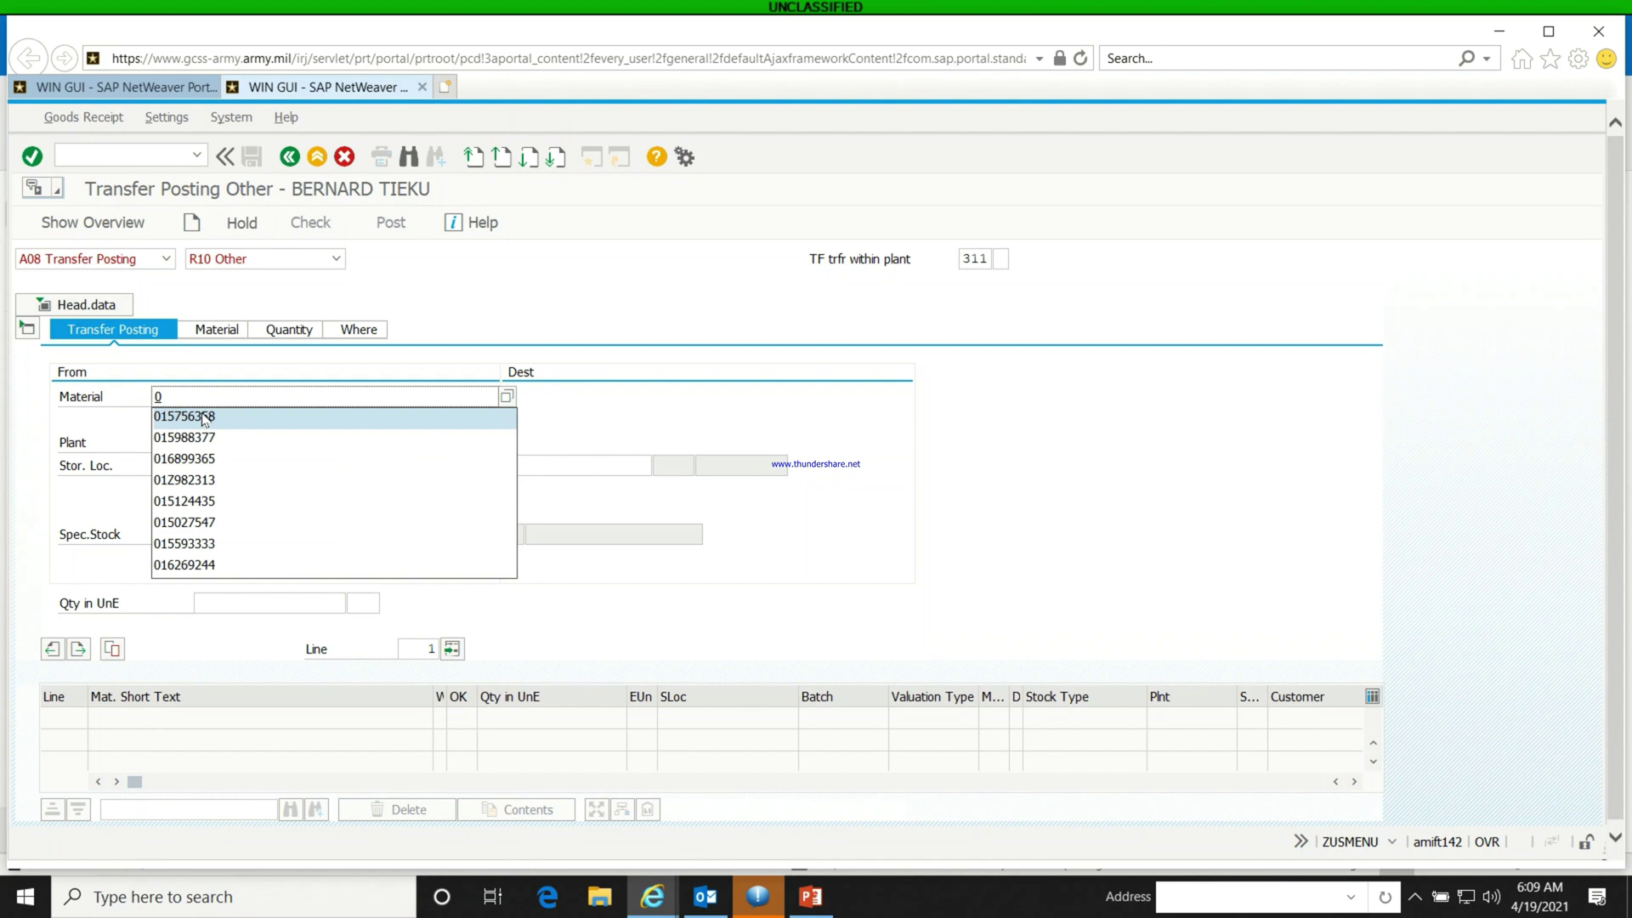
pyautogui.click(204, 417)
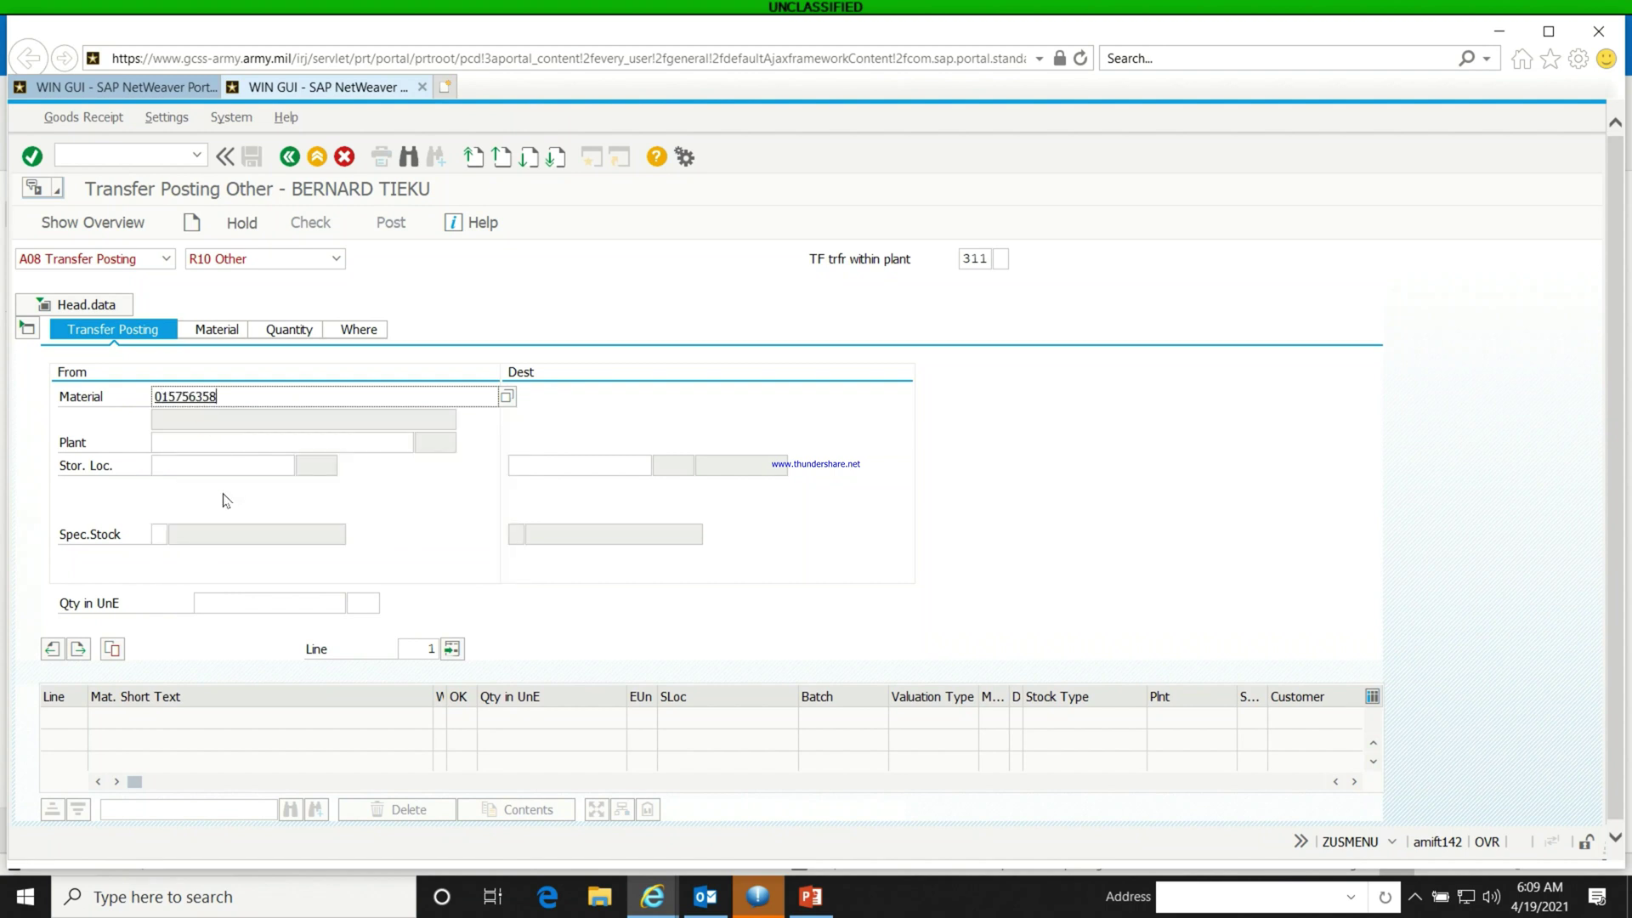
pyautogui.click(200, 440)
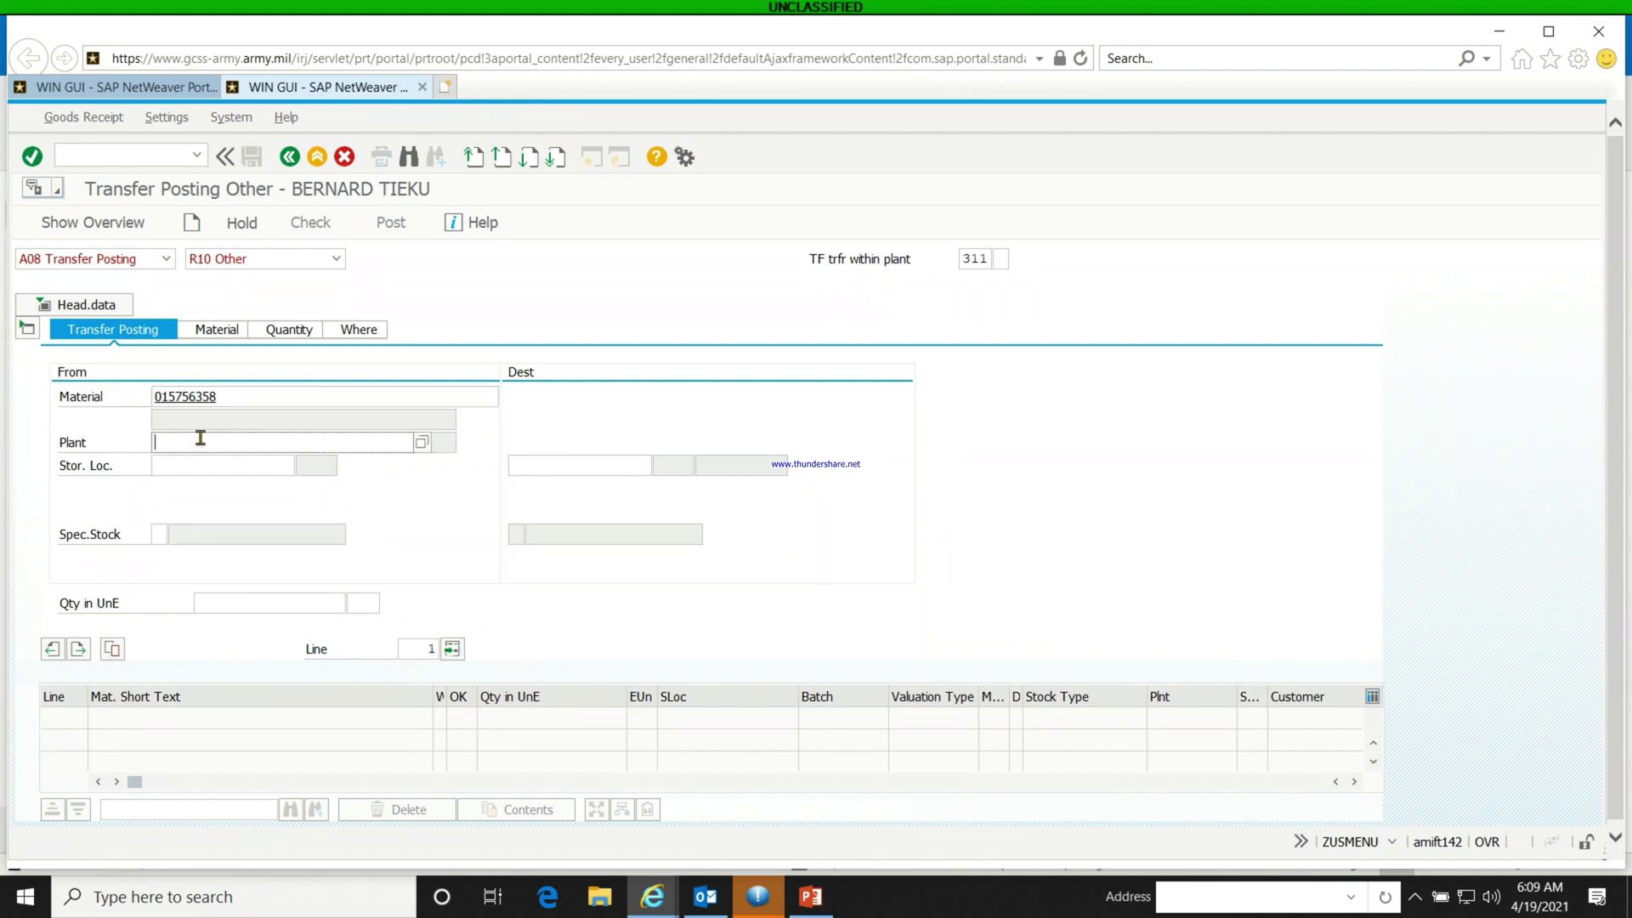
pyautogui.write('2')
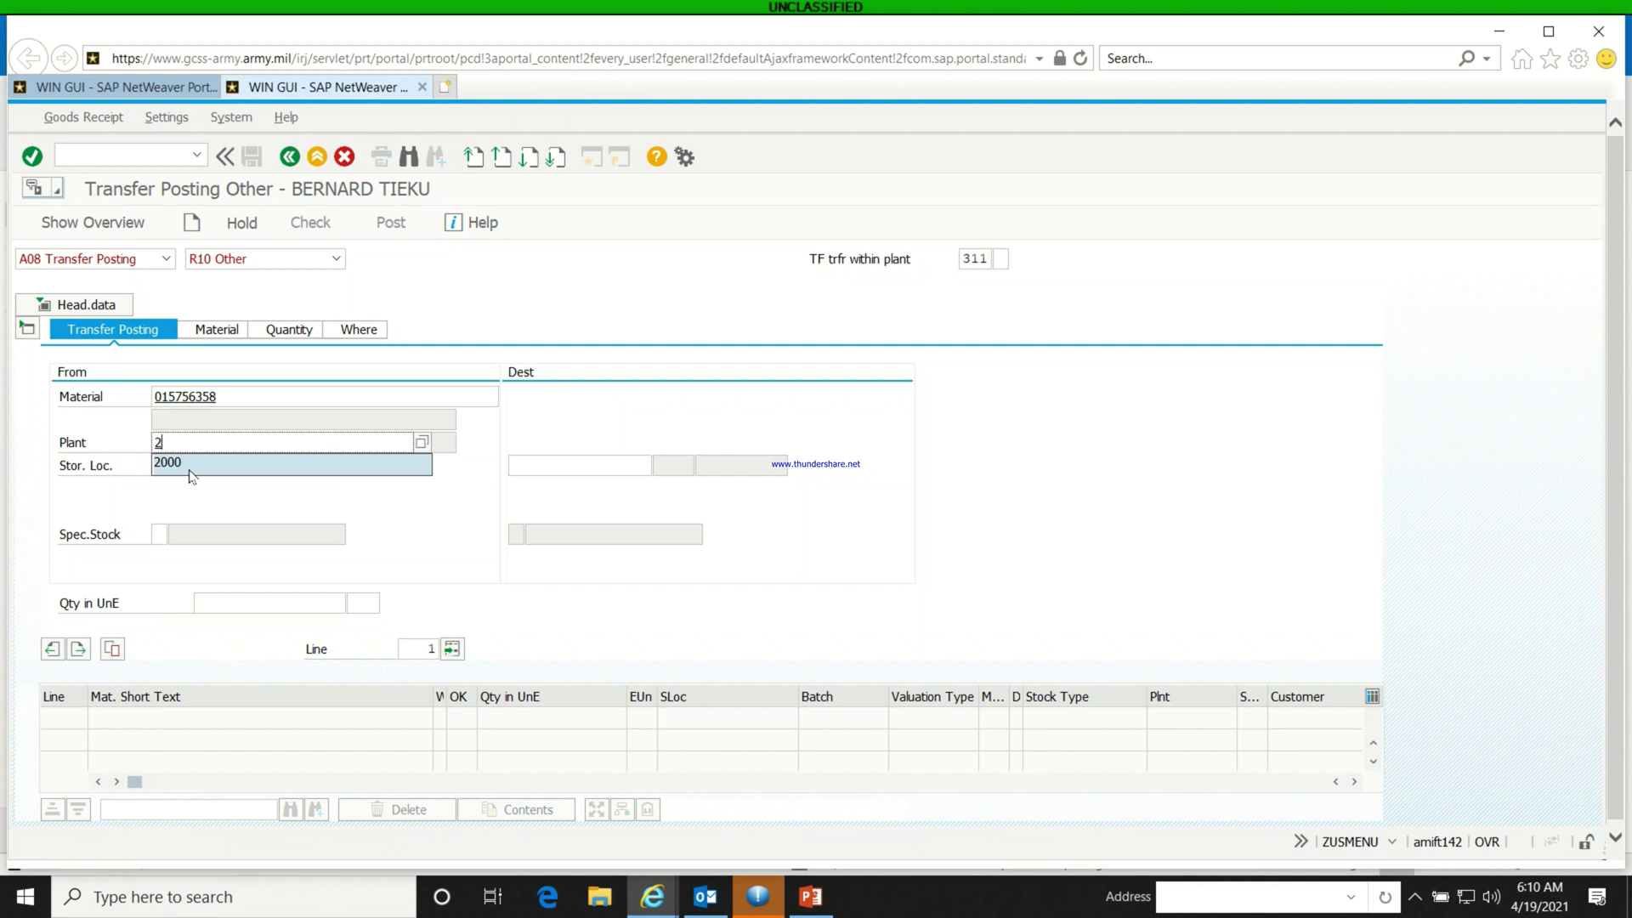
pyautogui.click(185, 466)
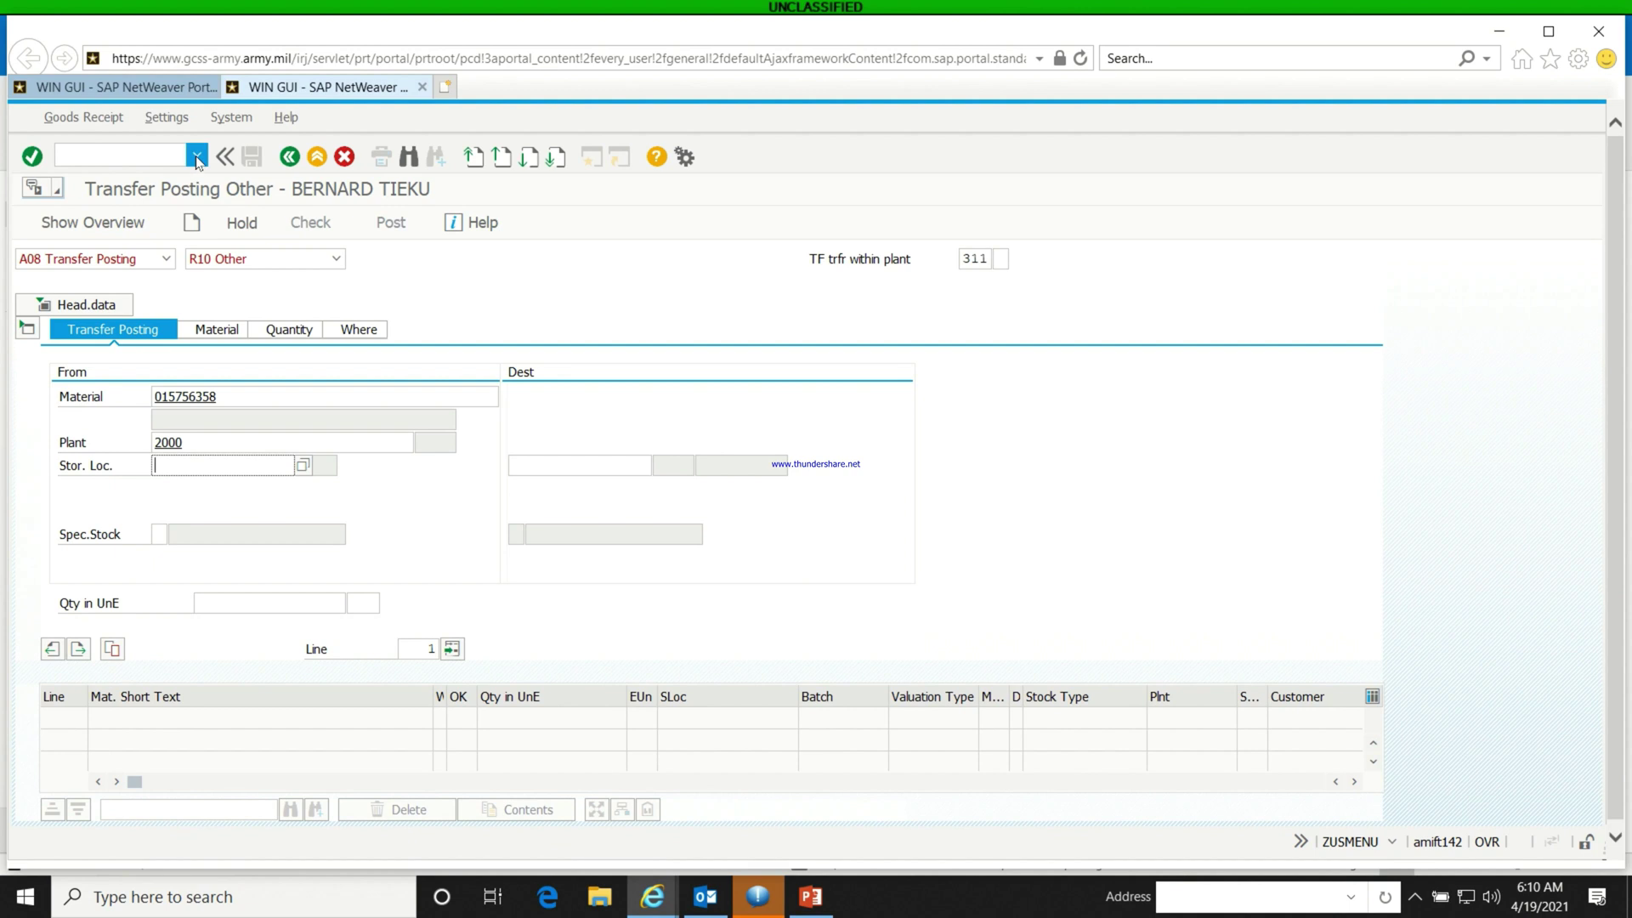
# Open the unit supply menu in a new session and go to the Primary Hand Receipt view.
pyautogui.click(73, 158)
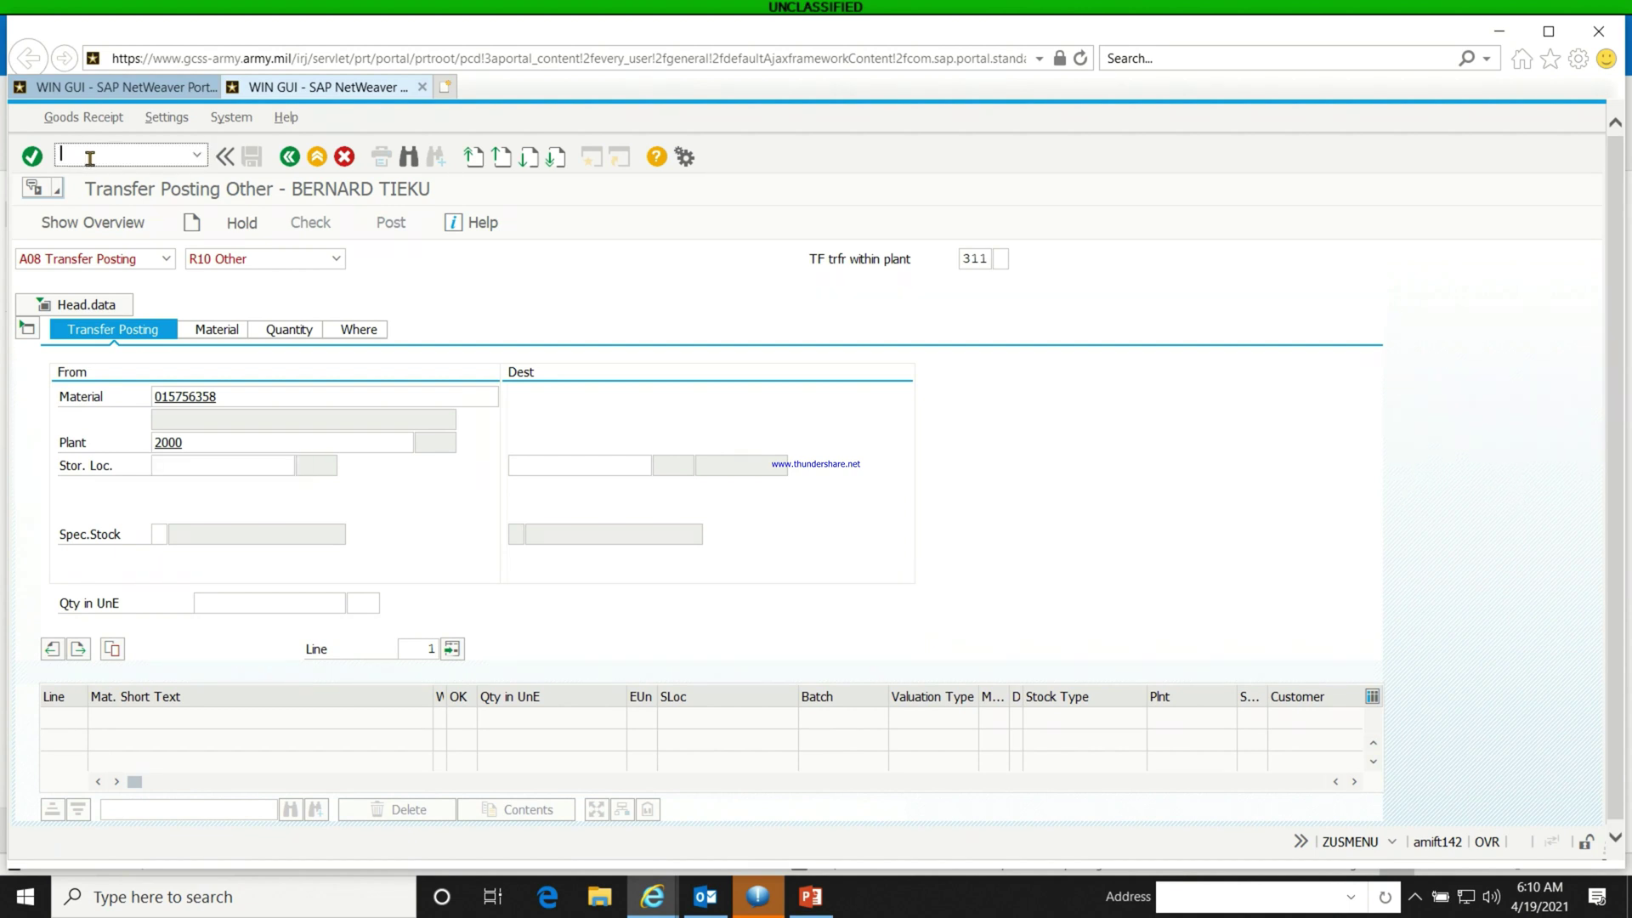
pyautogui.write('/ozusmen')
pyautogui.press('Return')
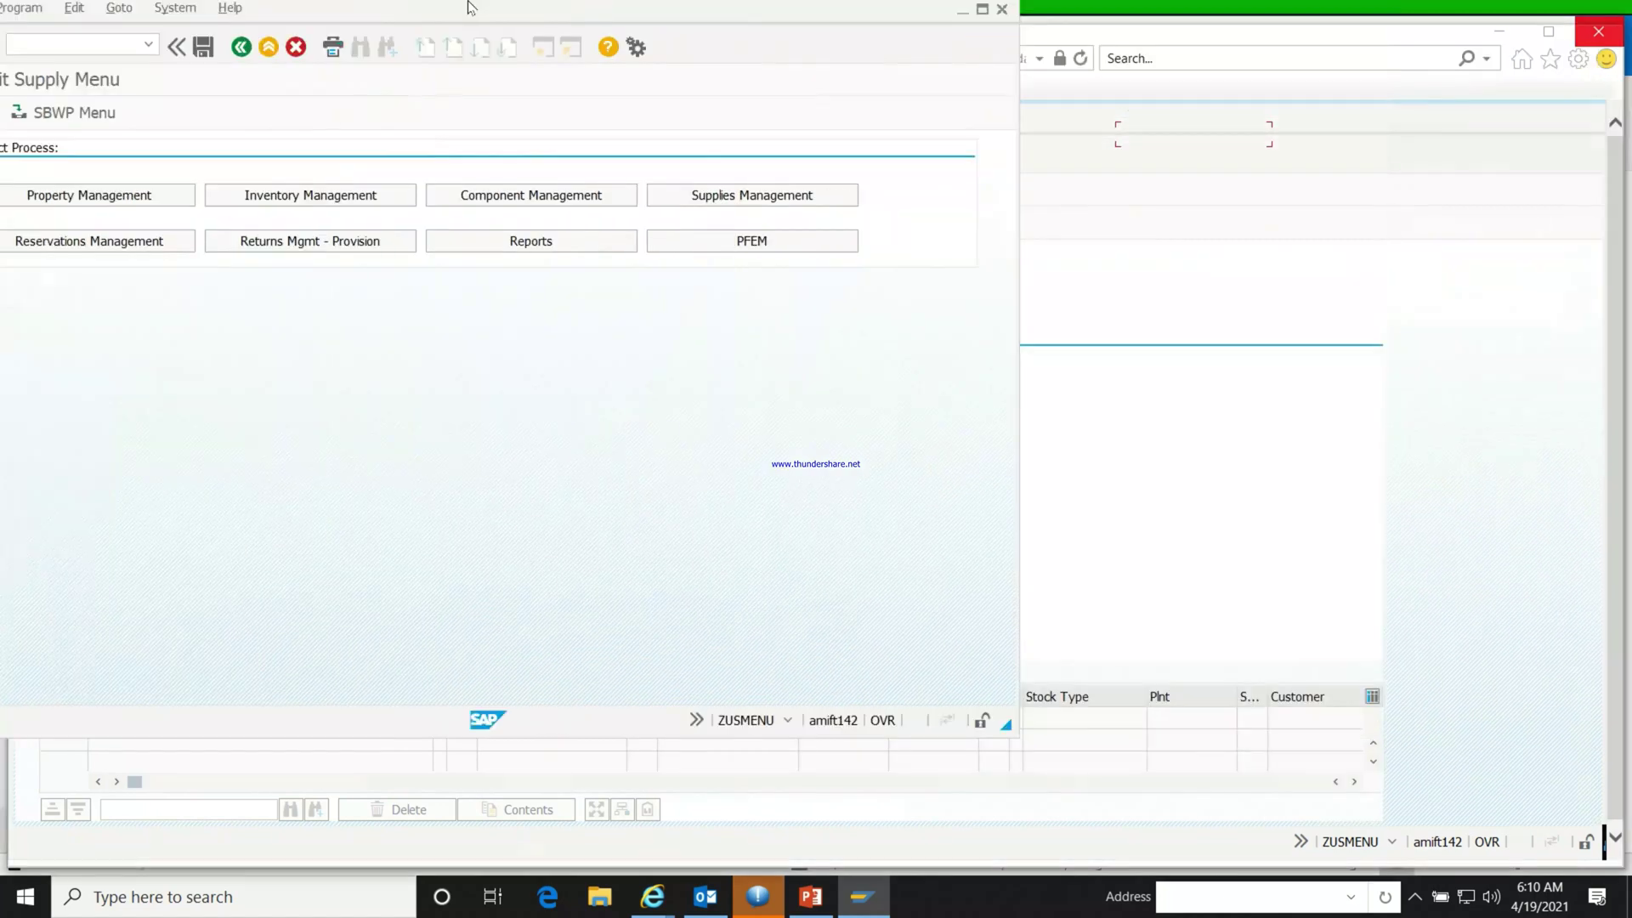
pyautogui.moveTo(470, 7); pyautogui.dragTo(569, 77)
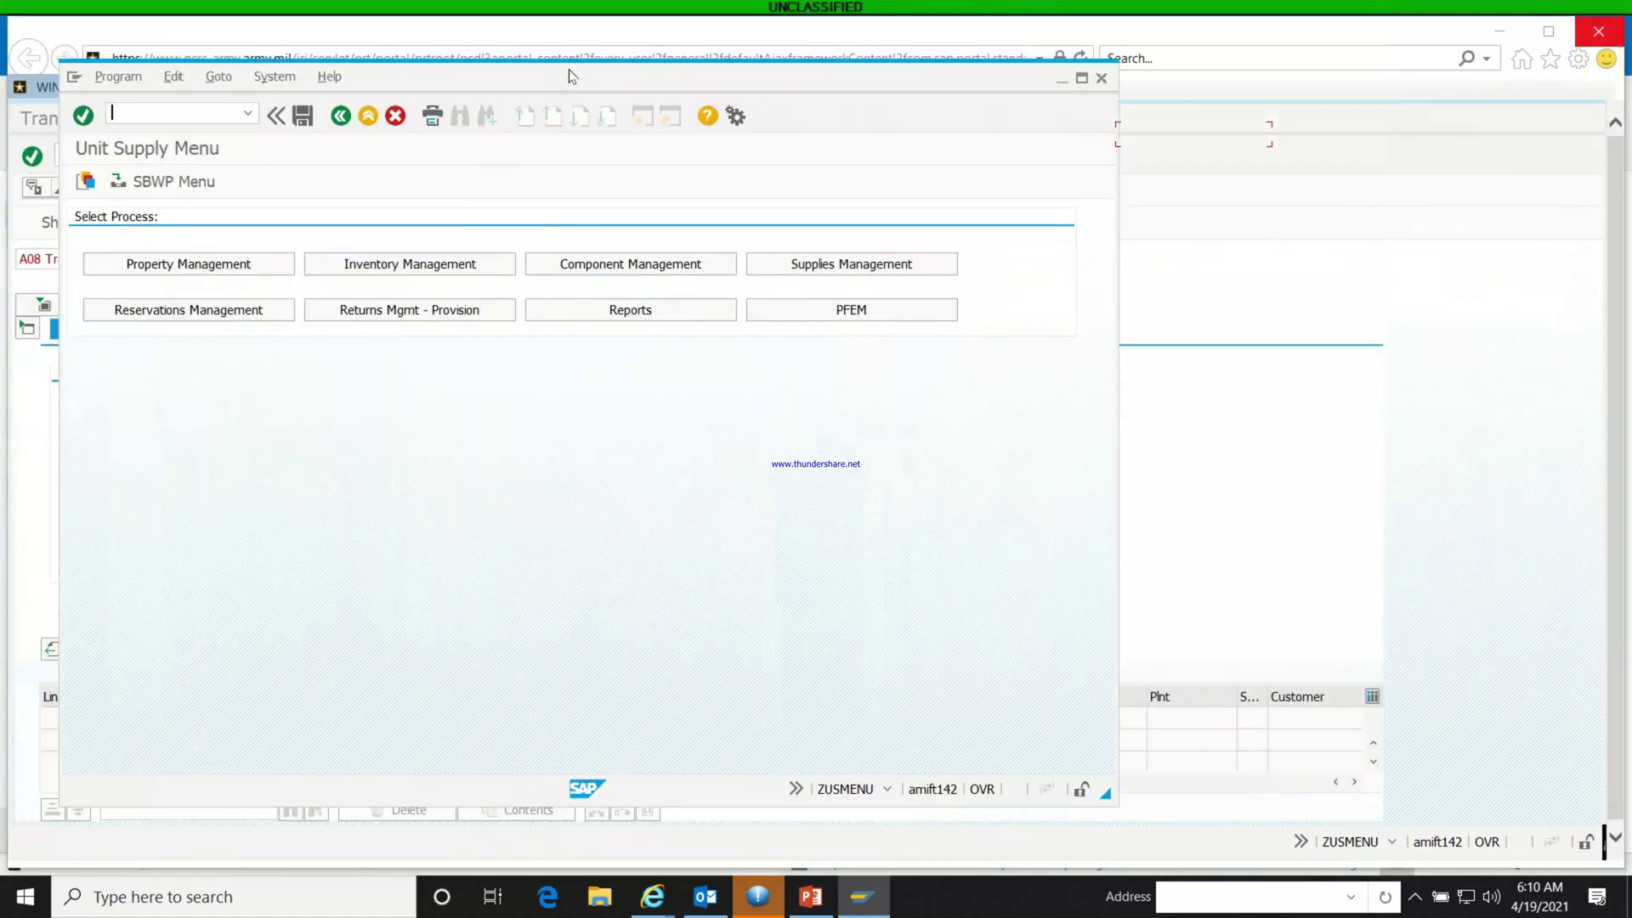
pyautogui.click(141, 270)
pyautogui.click(227, 408)
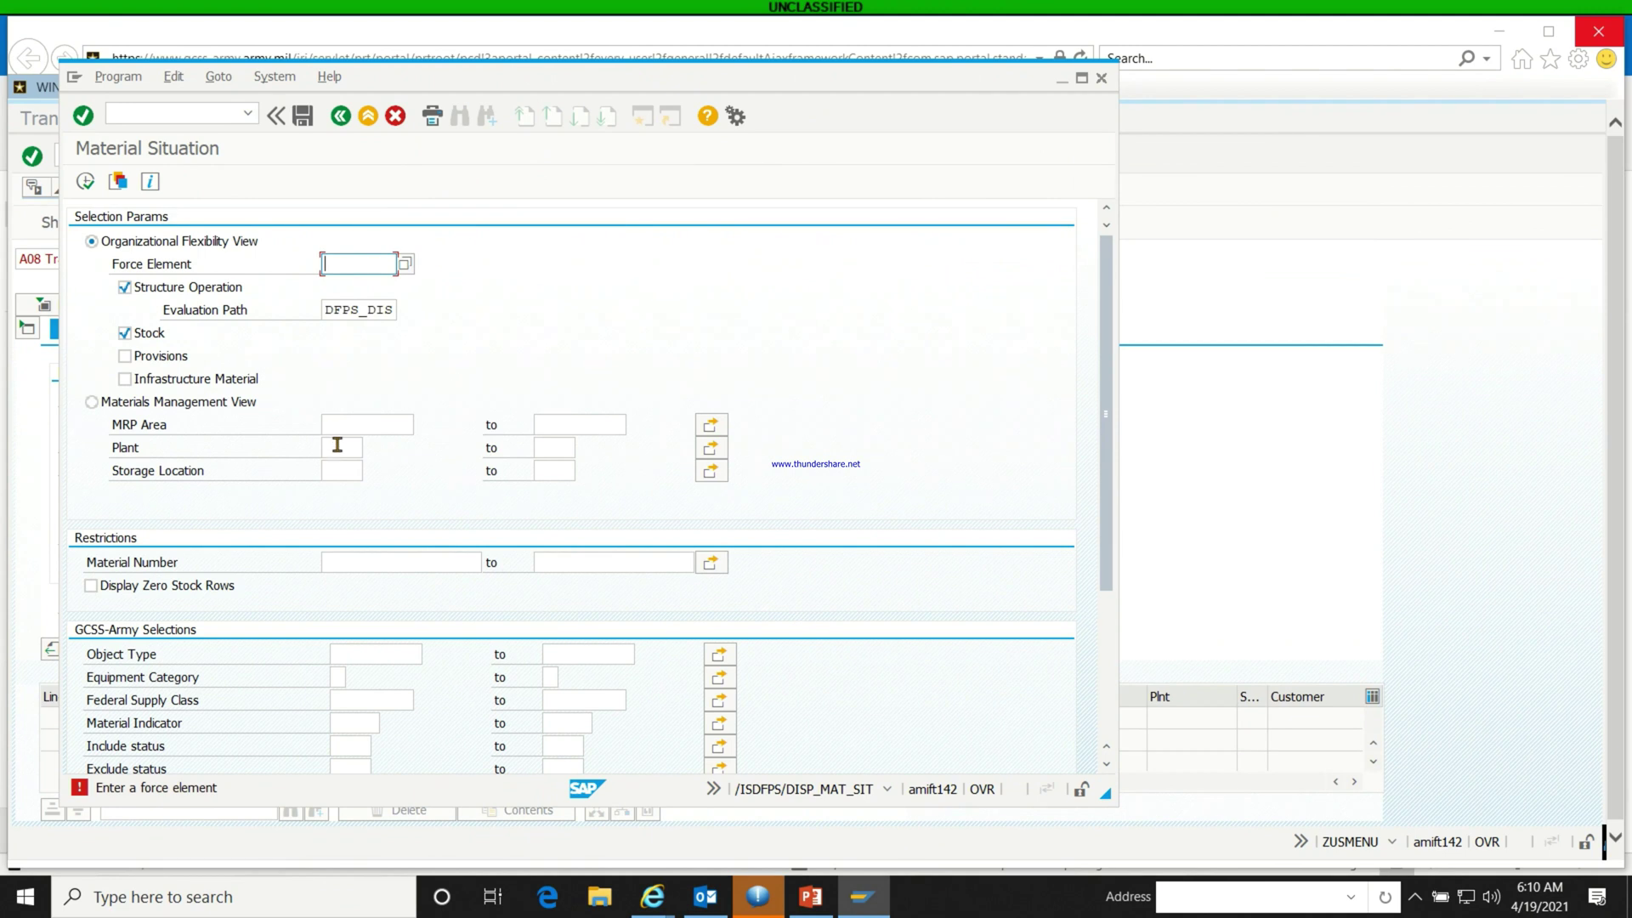
# In the Sub Hand Receipt view, list stock for plant 2000, storage location CPNV.
pyautogui.click(341, 116)
pyautogui.click(207, 479)
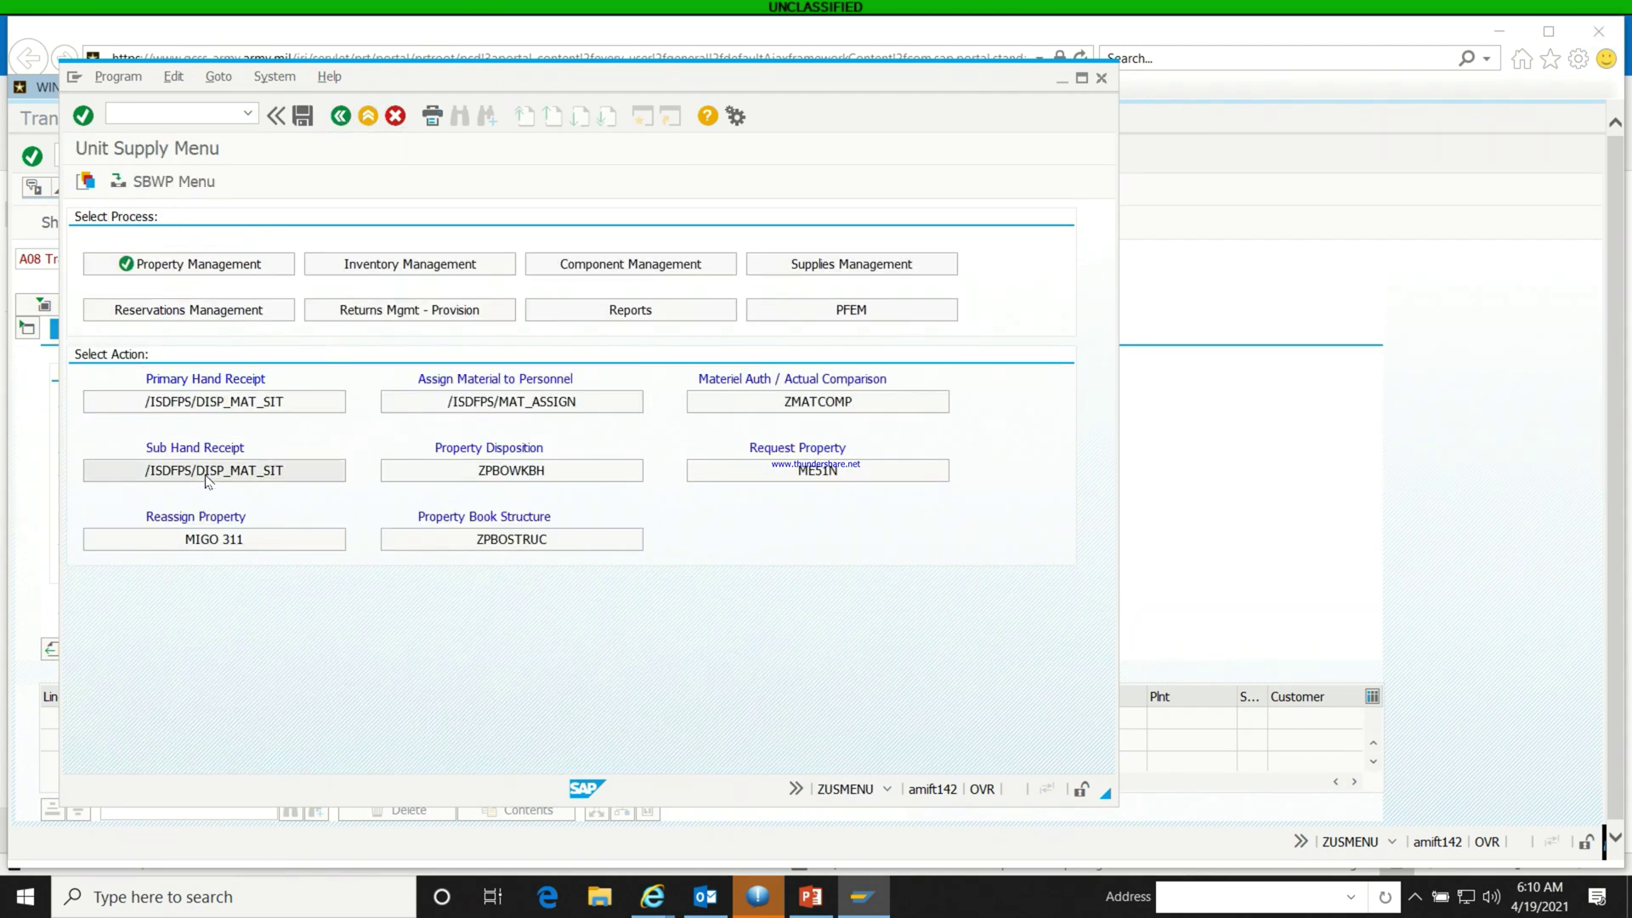
pyautogui.click(325, 450)
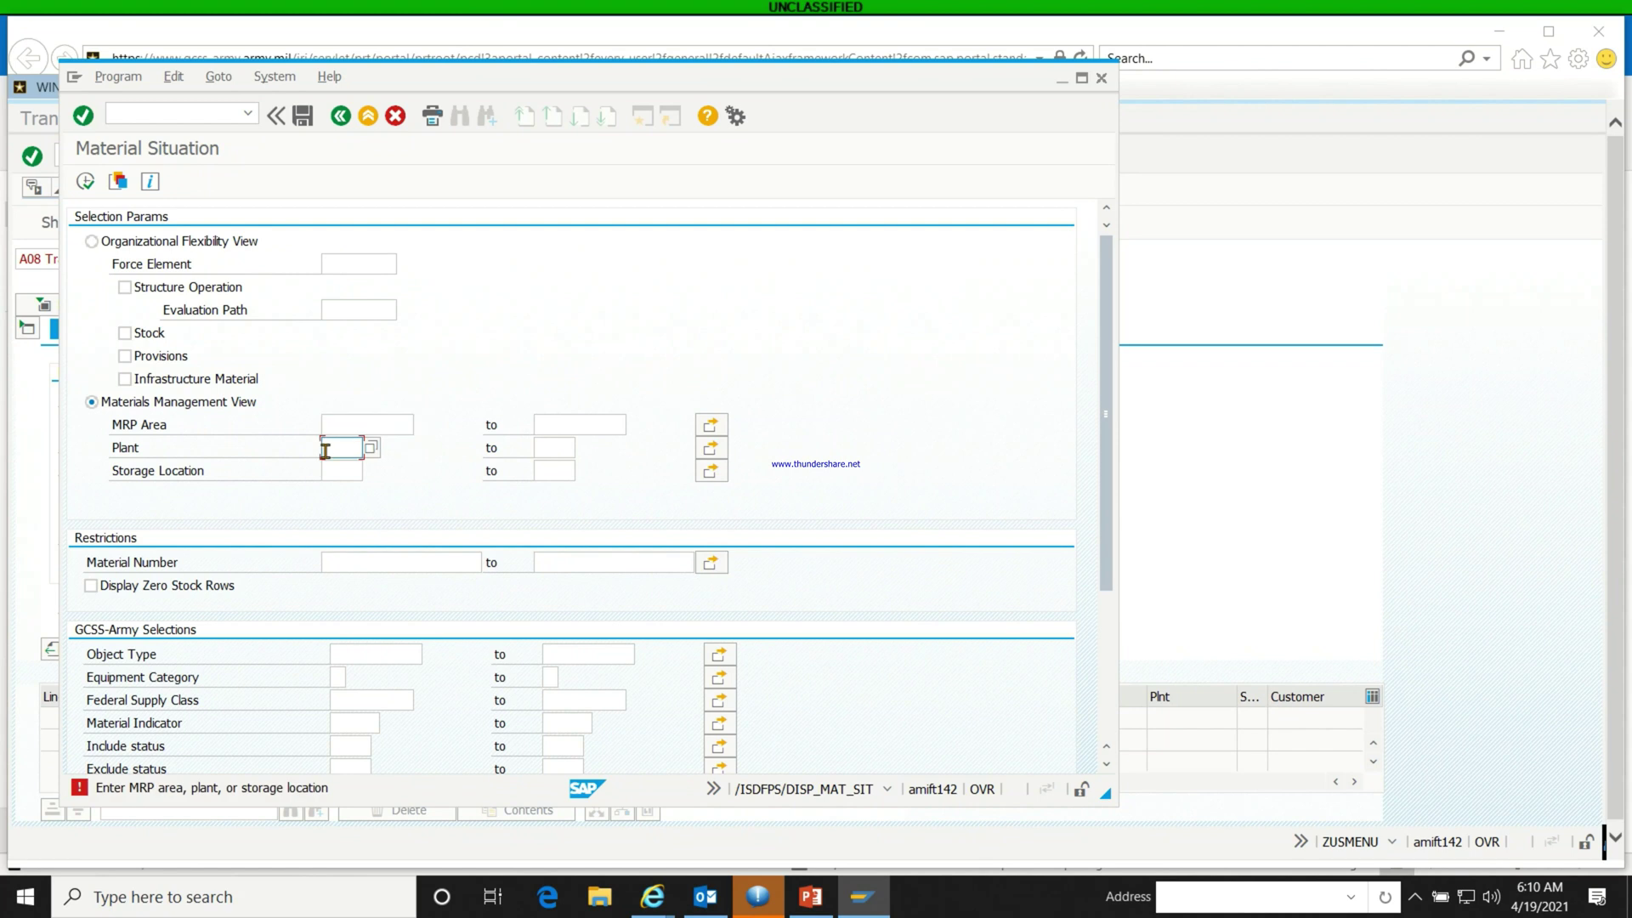
pyautogui.write('2000')
pyautogui.click(327, 470)
pyautogui.click(328, 470)
pyautogui.write('cp')
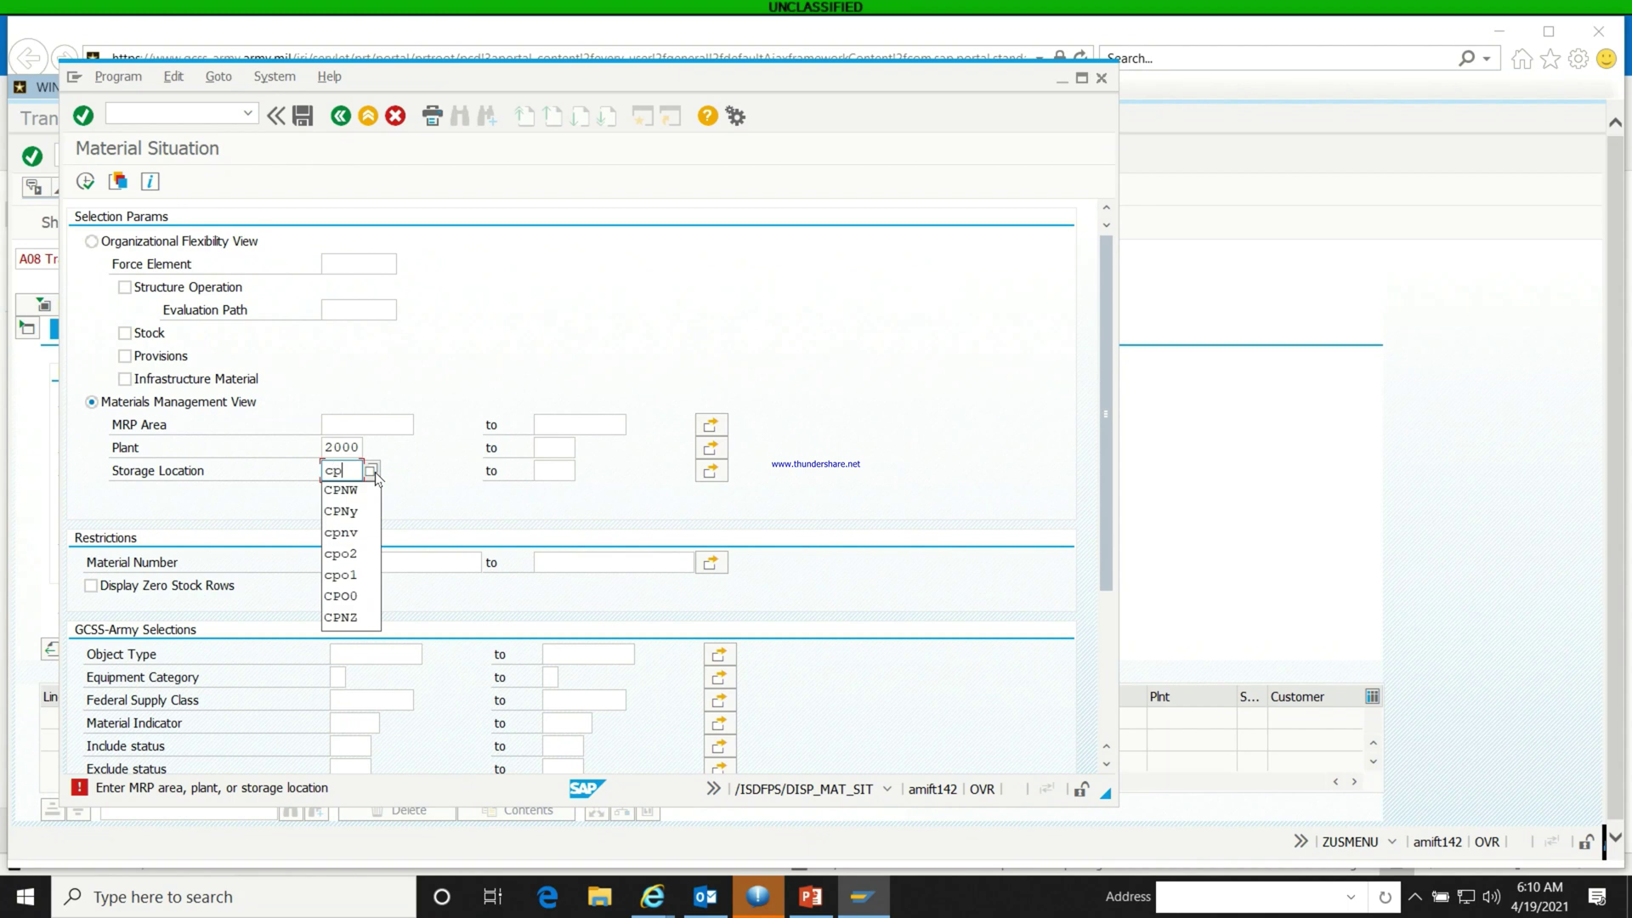
pyautogui.write('v')
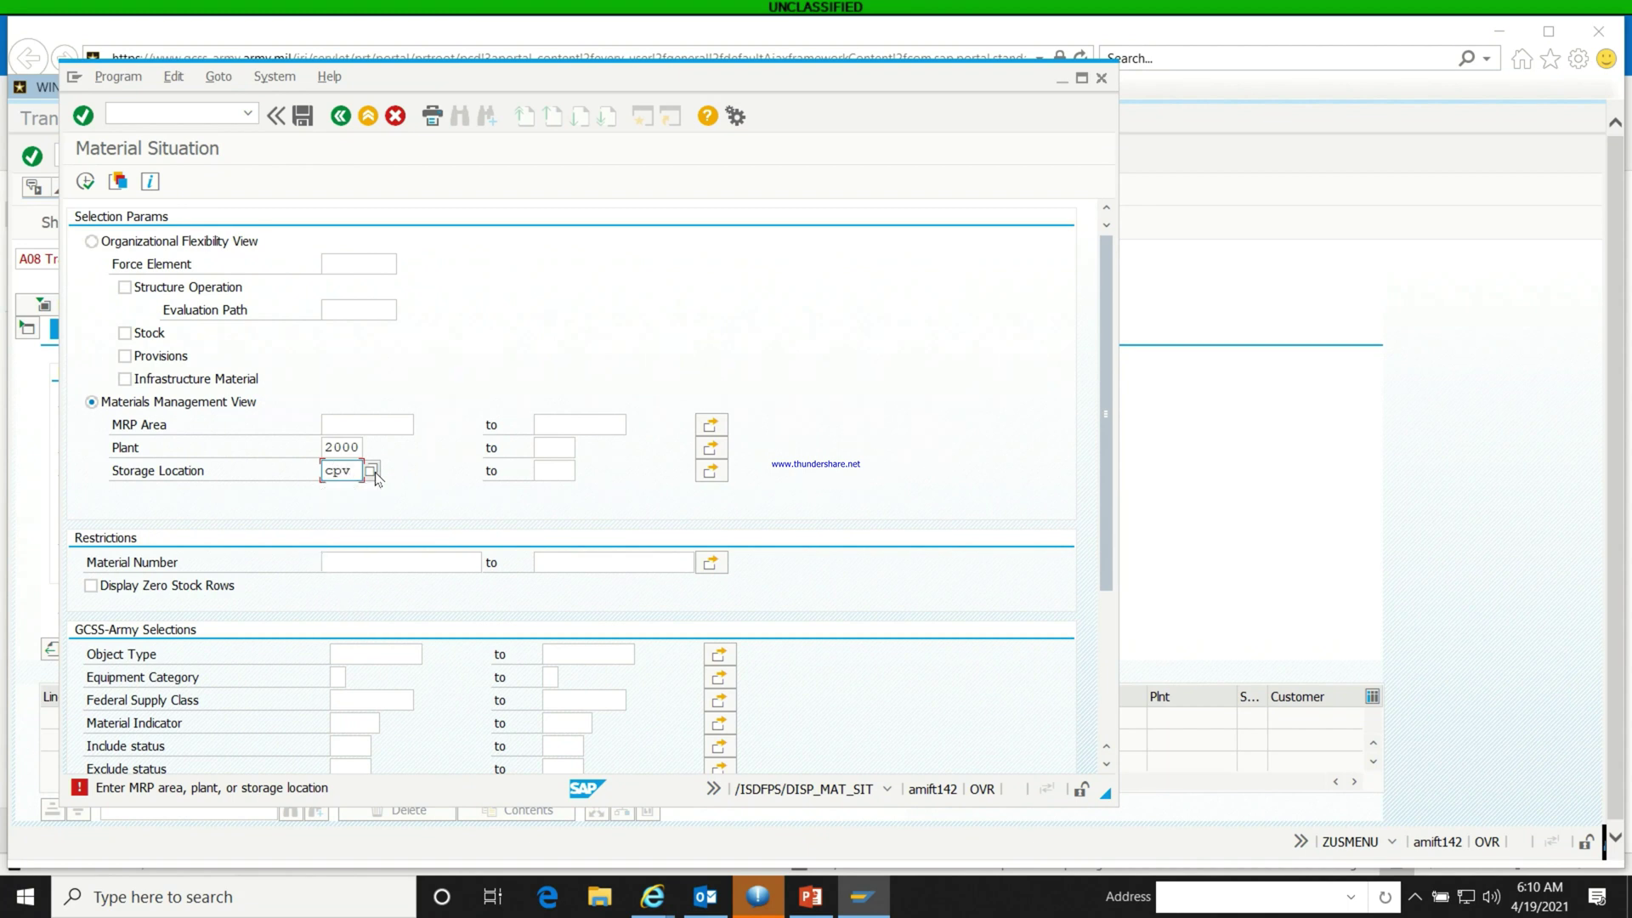
pyautogui.press('BackSpace')
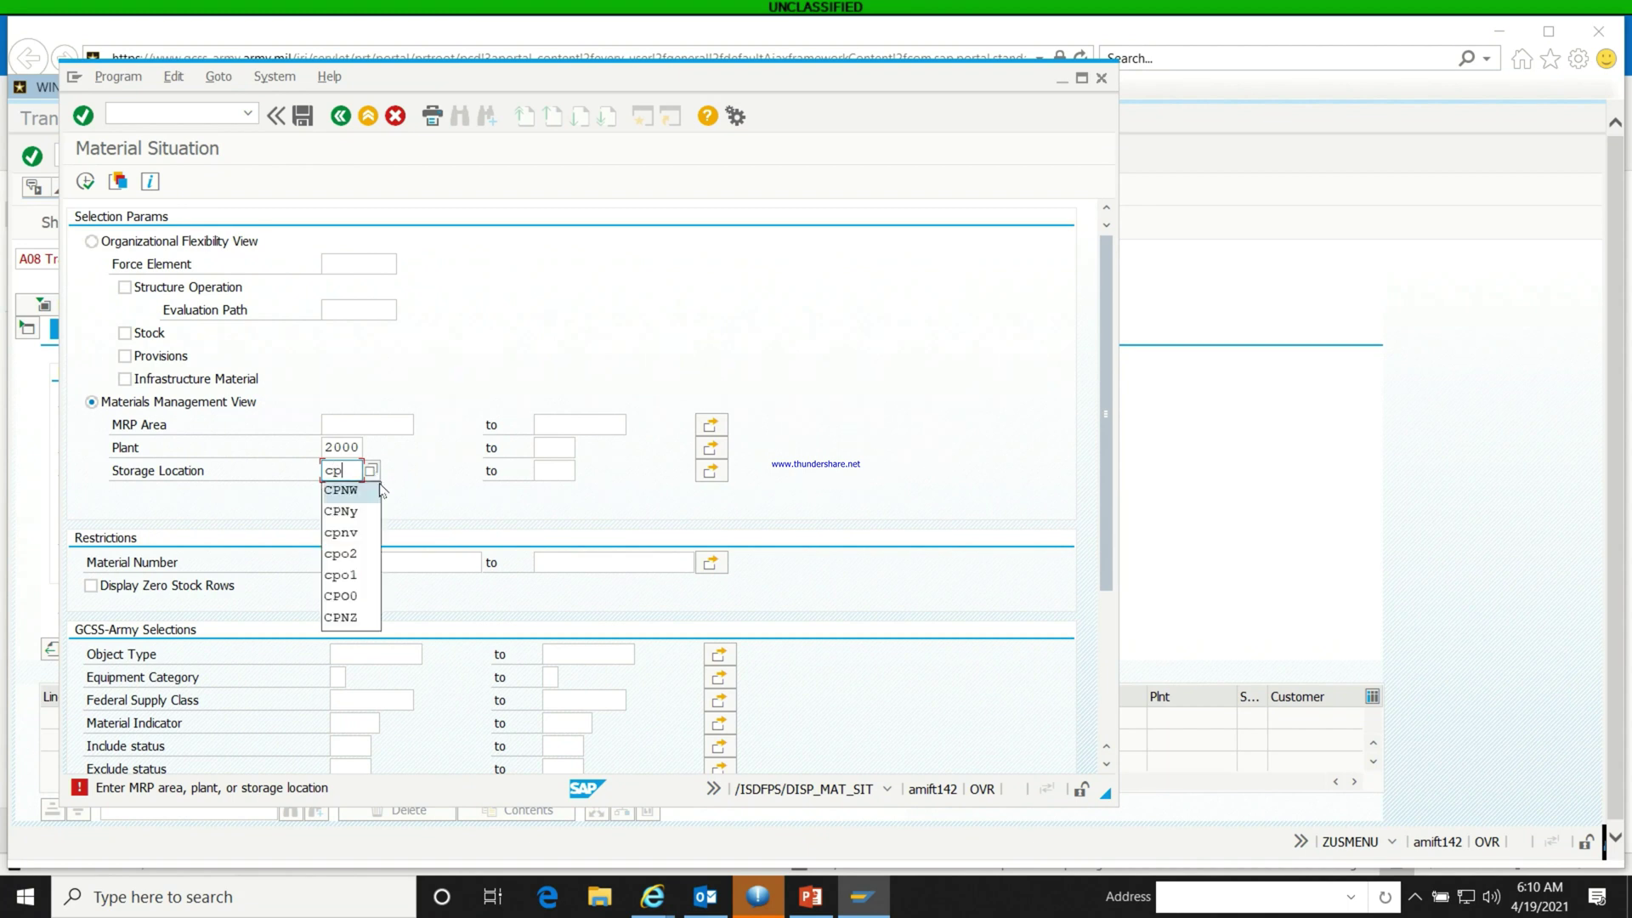
pyautogui.write('nv')
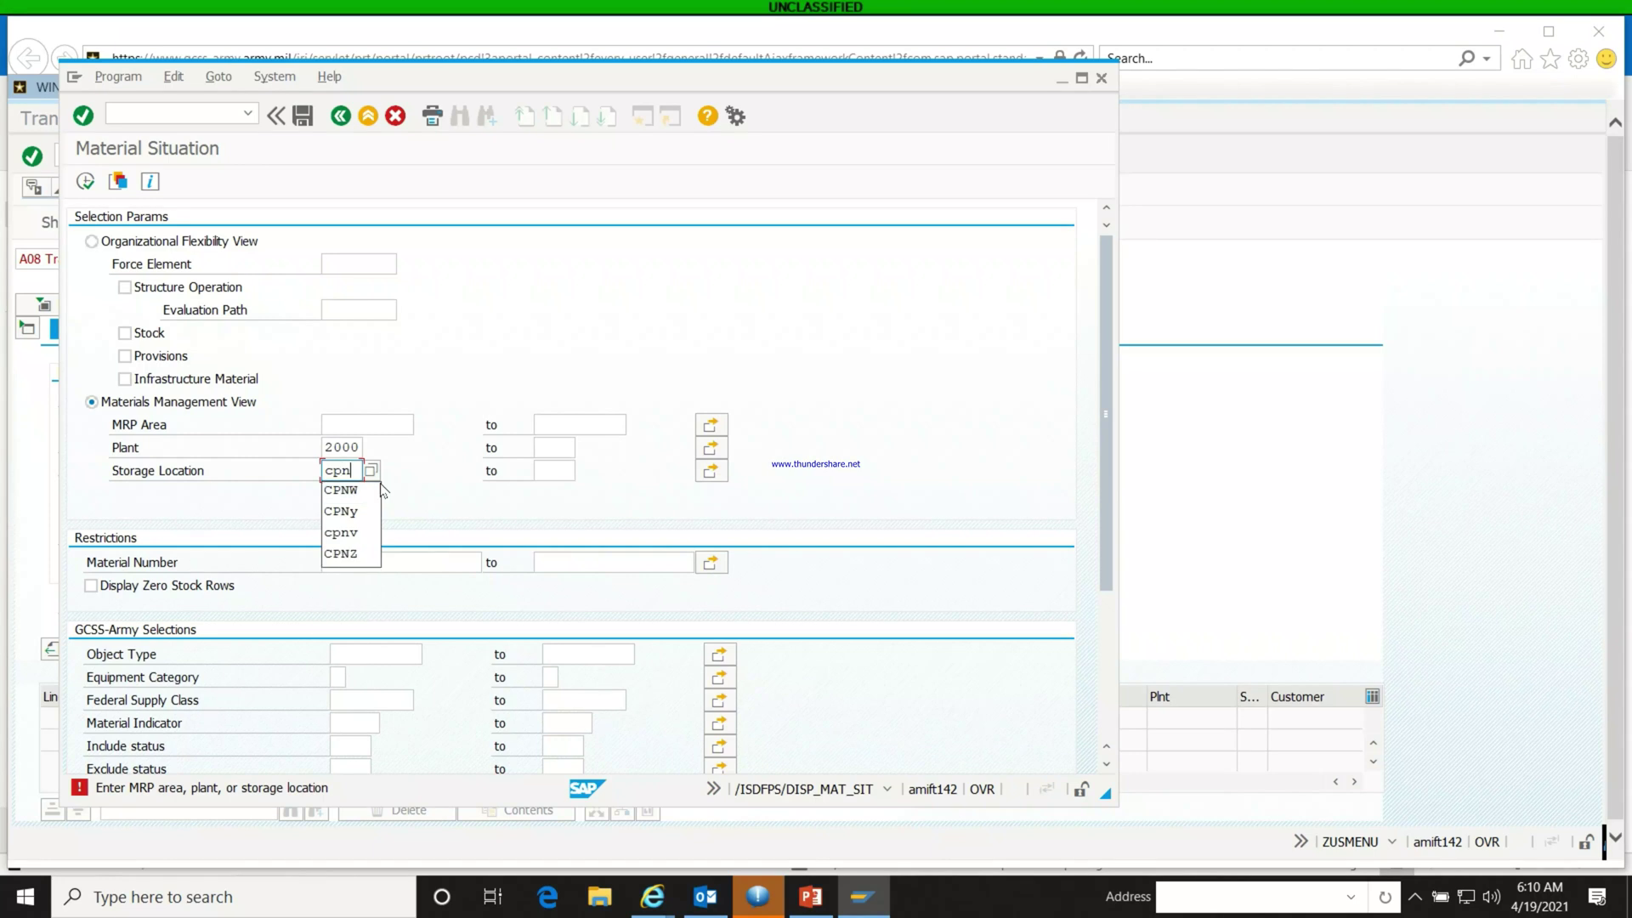
pyautogui.click(85, 181)
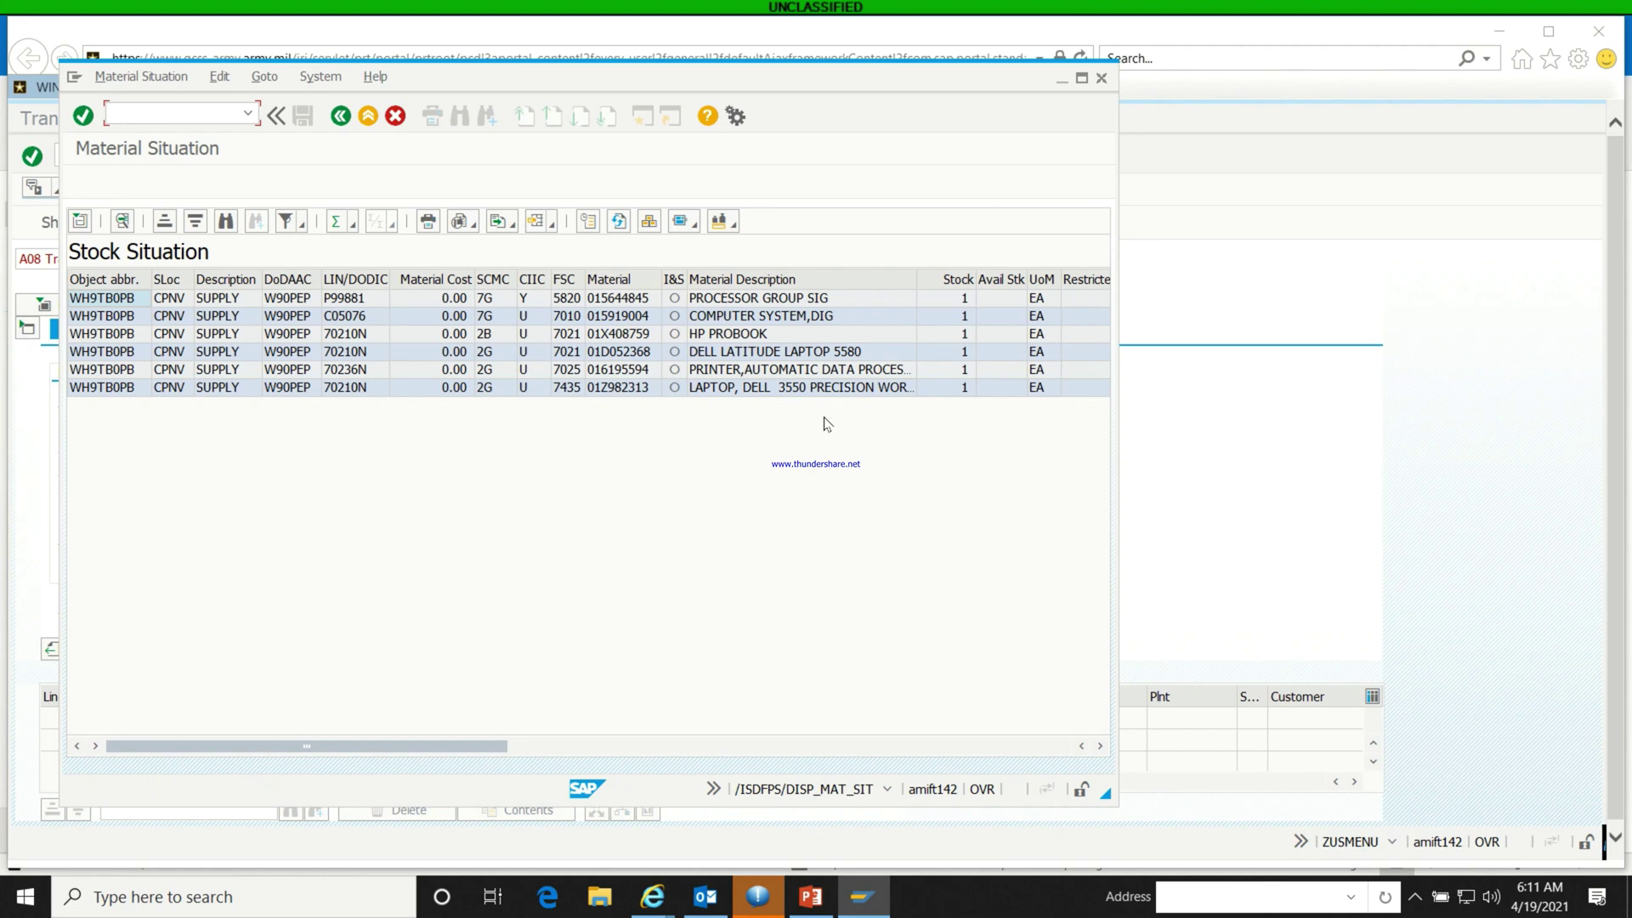
# Select the HP PROBOOK's material number in the stock list, then minimize that window.
pyautogui.click(625, 336)
pyautogui.click(618, 335)
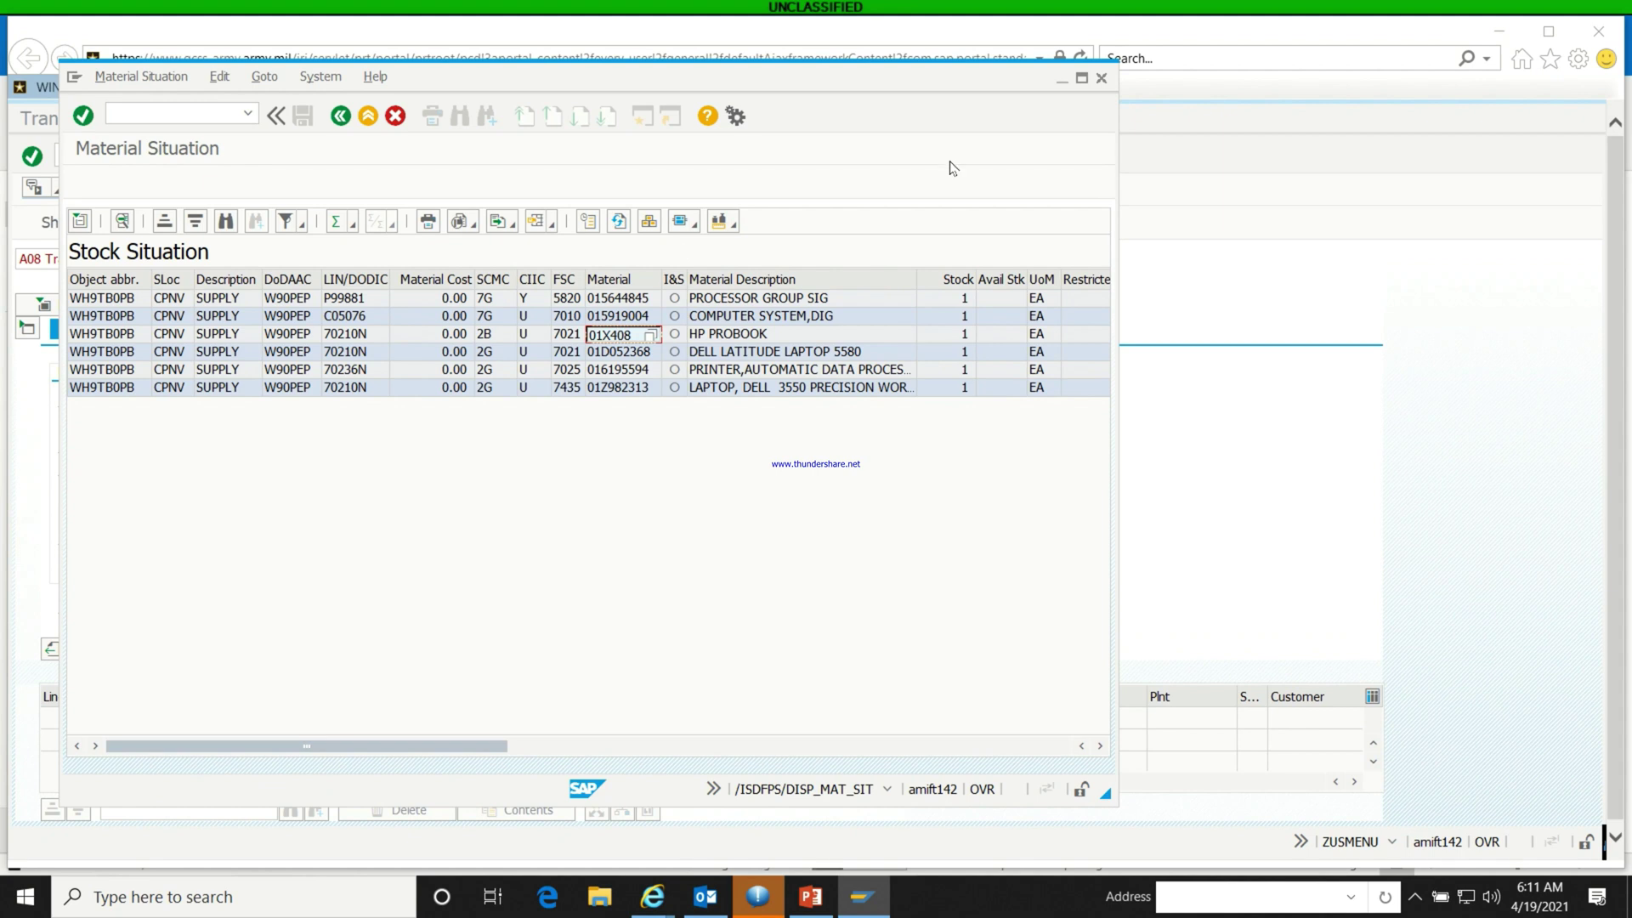
pyautogui.click(1062, 78)
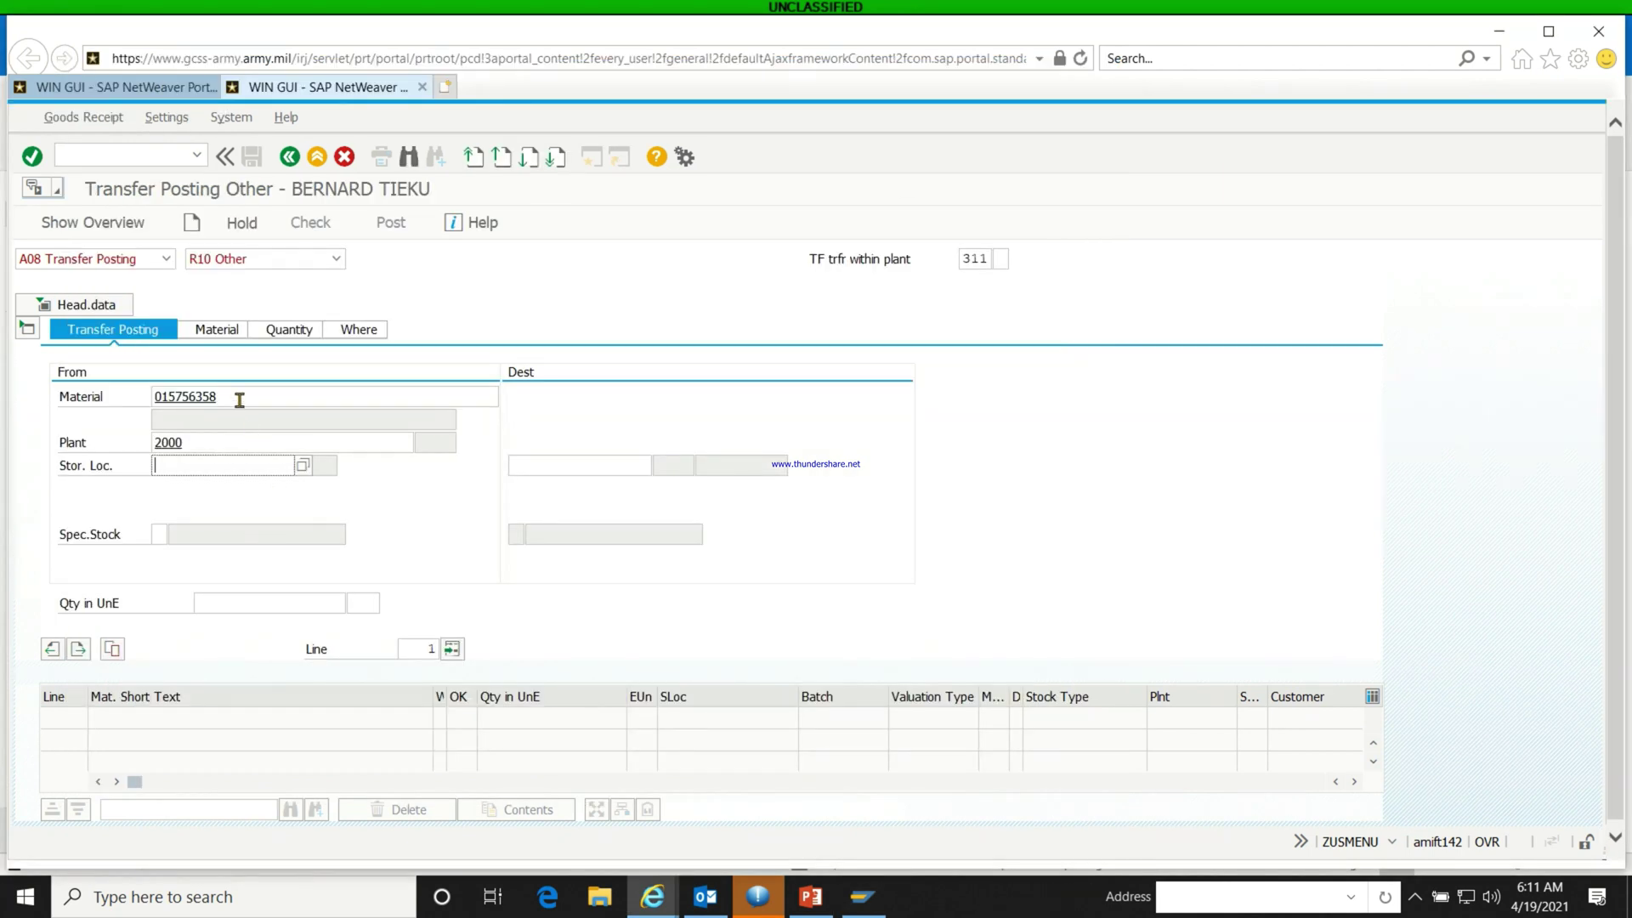
# Enter material 01X408759 moving from storage location CPNV to AN5M.
pyautogui.doubleClick(240, 397)
pyautogui.write('01X408759')
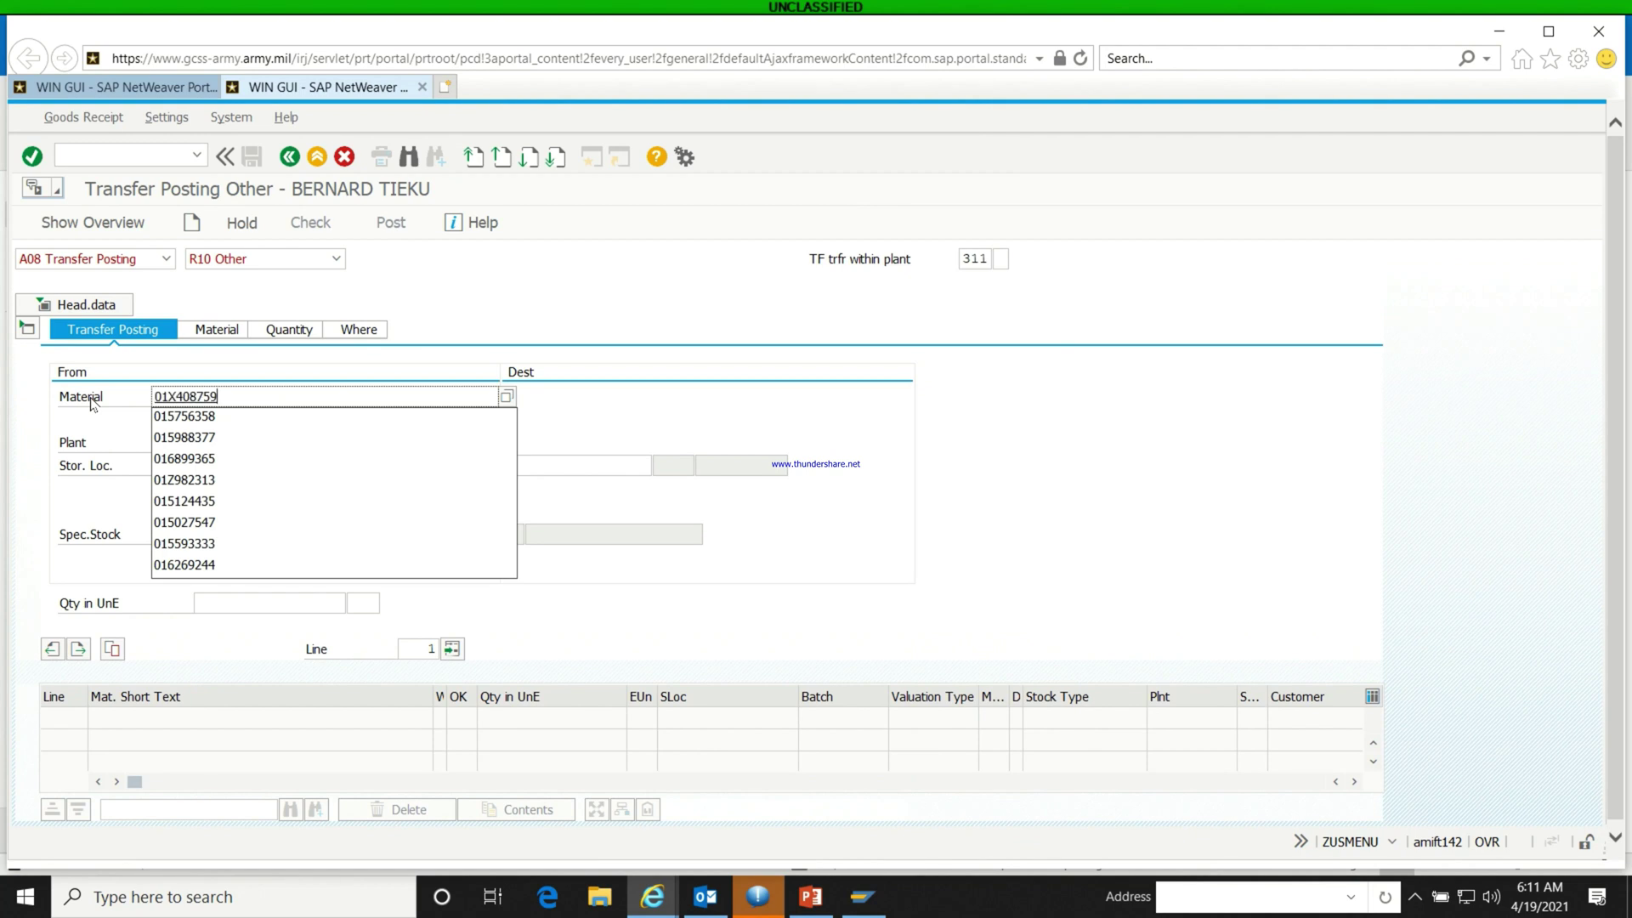
pyautogui.press('Return')
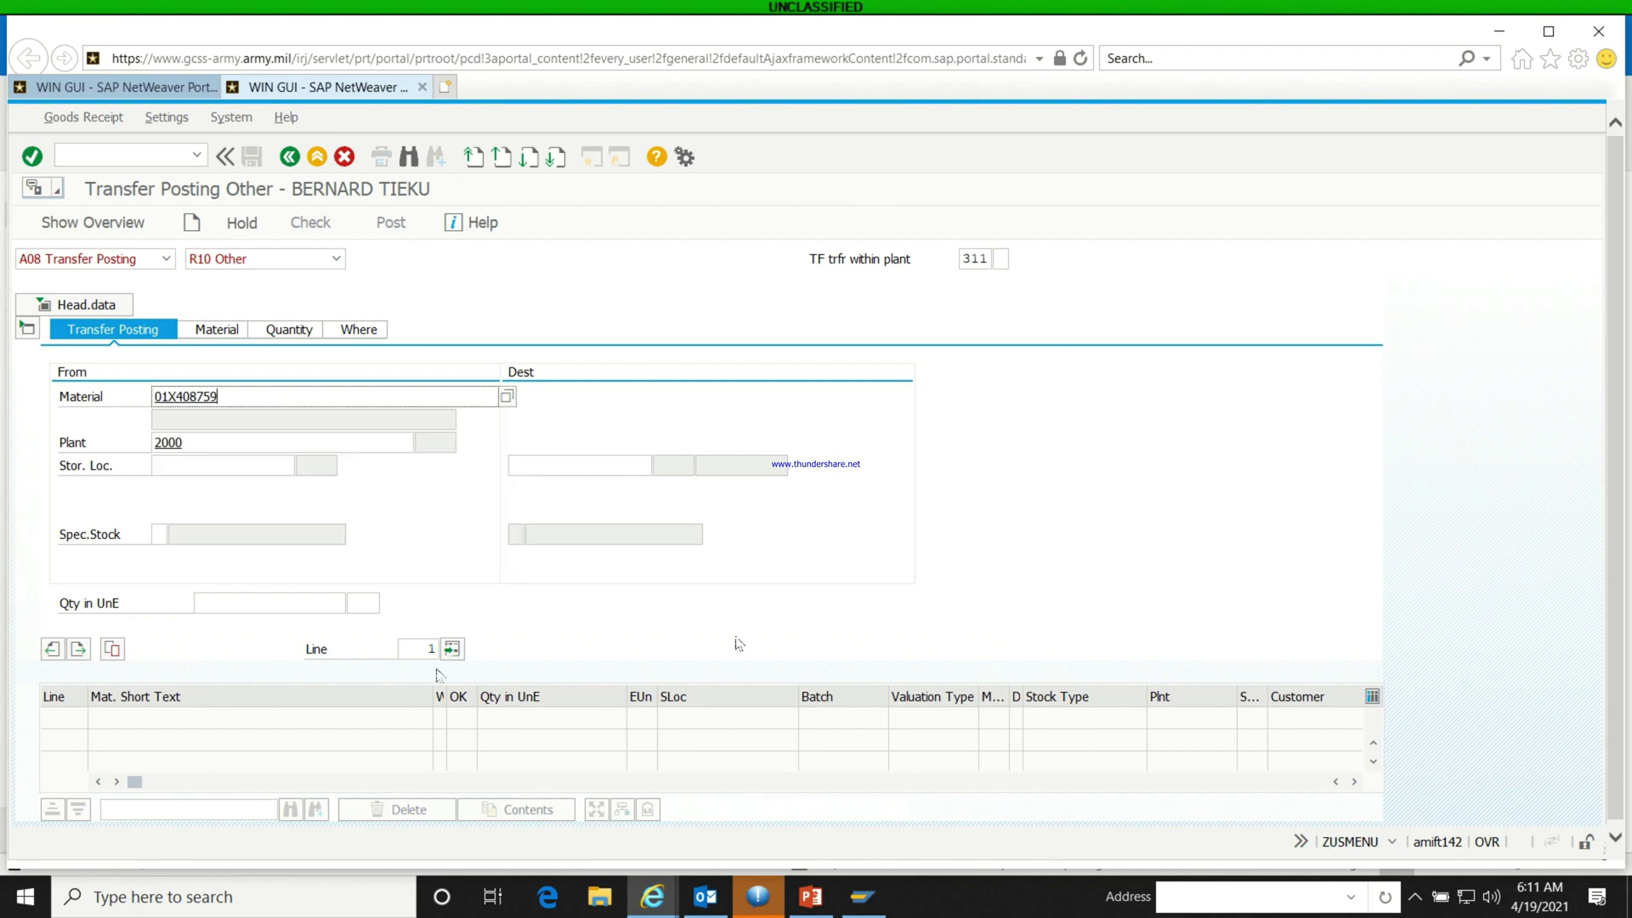
pyautogui.click(225, 468)
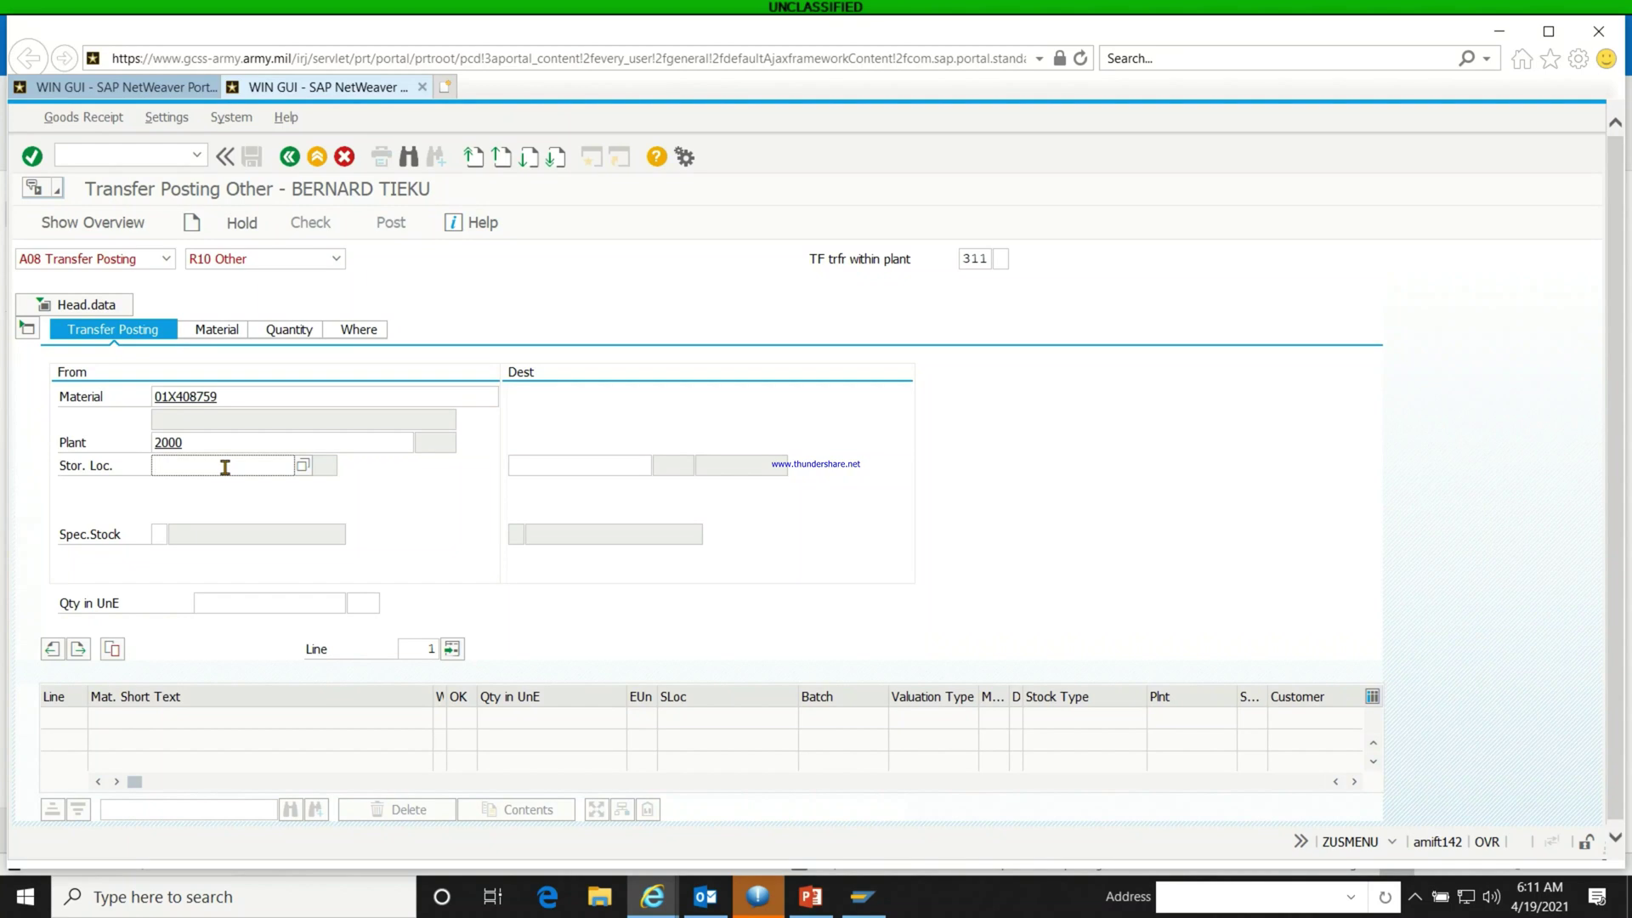
pyautogui.write('cpnv')
pyautogui.click(520, 466)
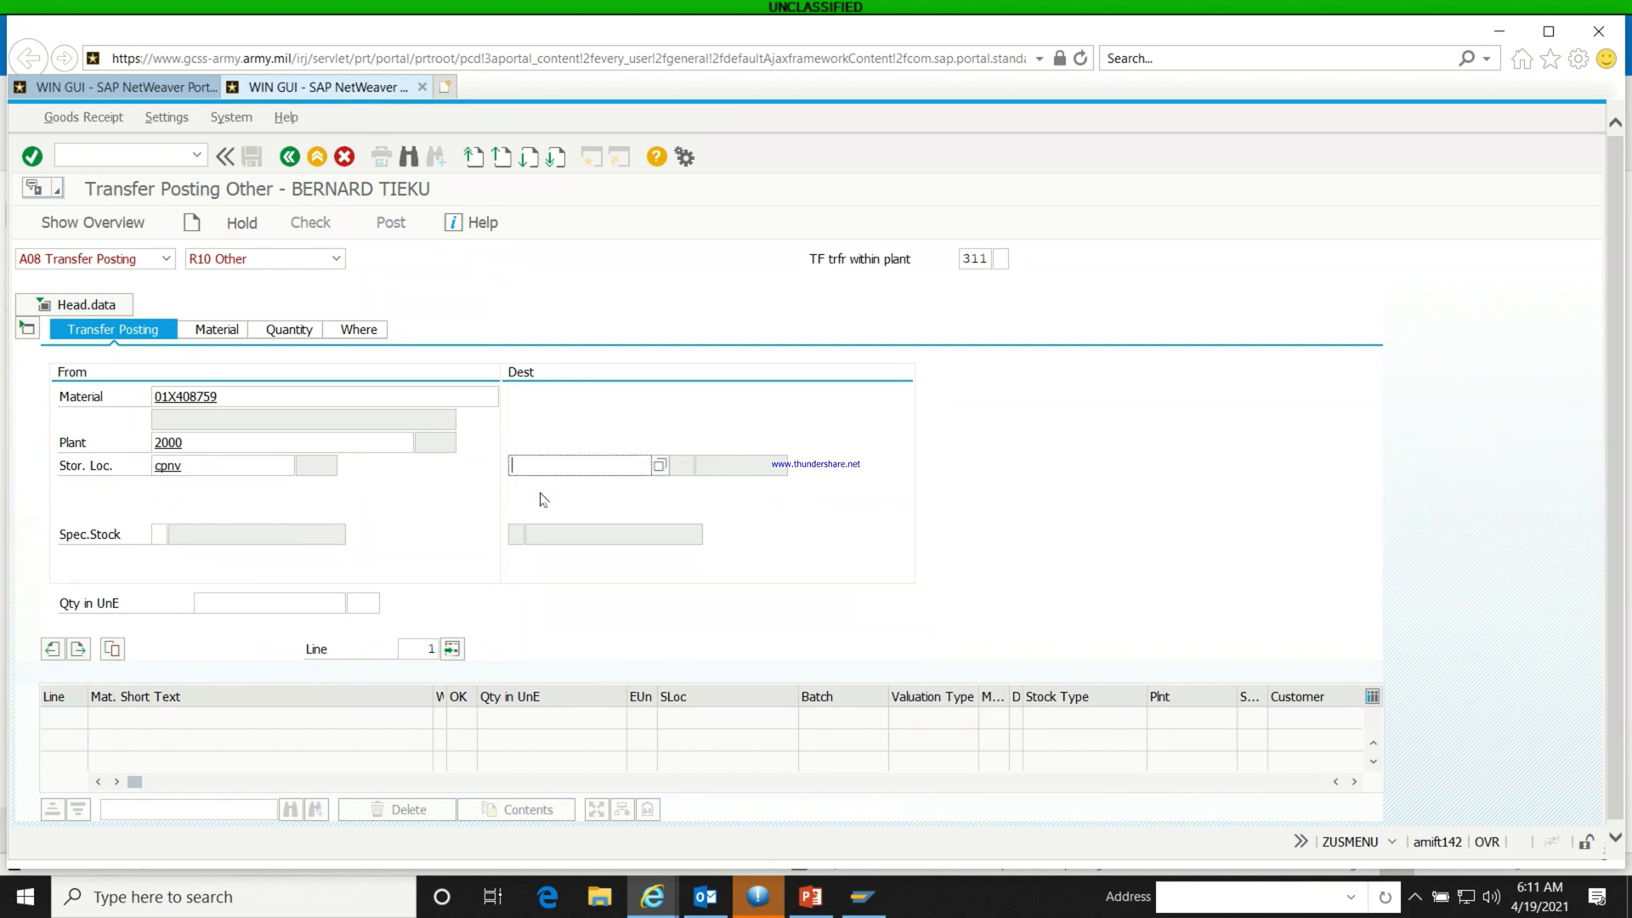
pyautogui.write('an')
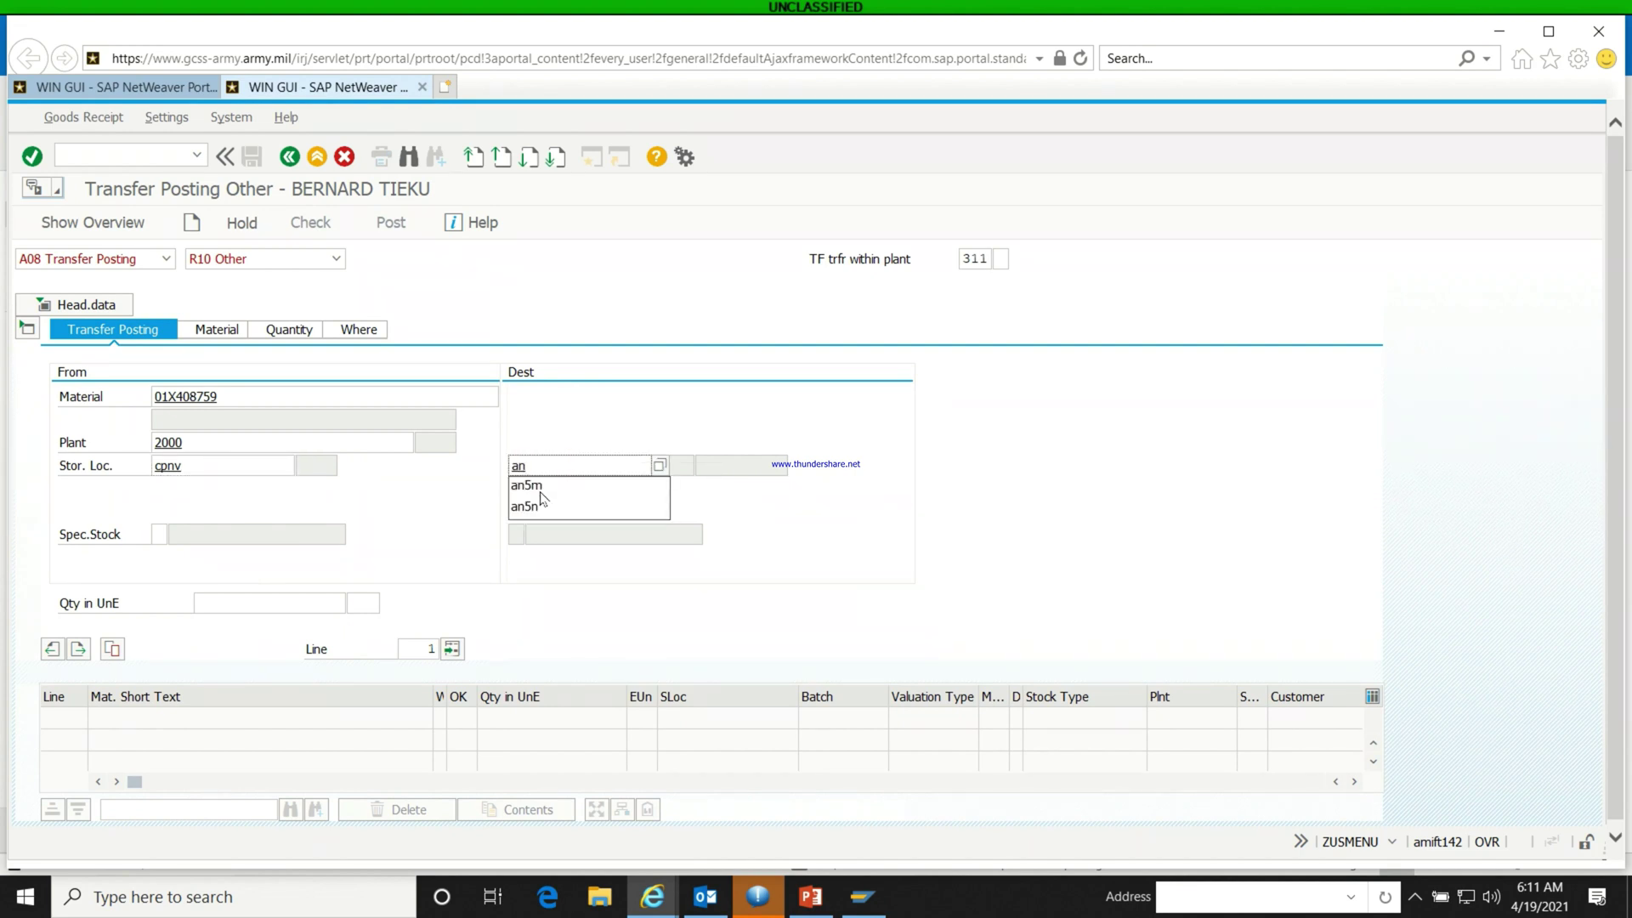
pyautogui.write('5m')
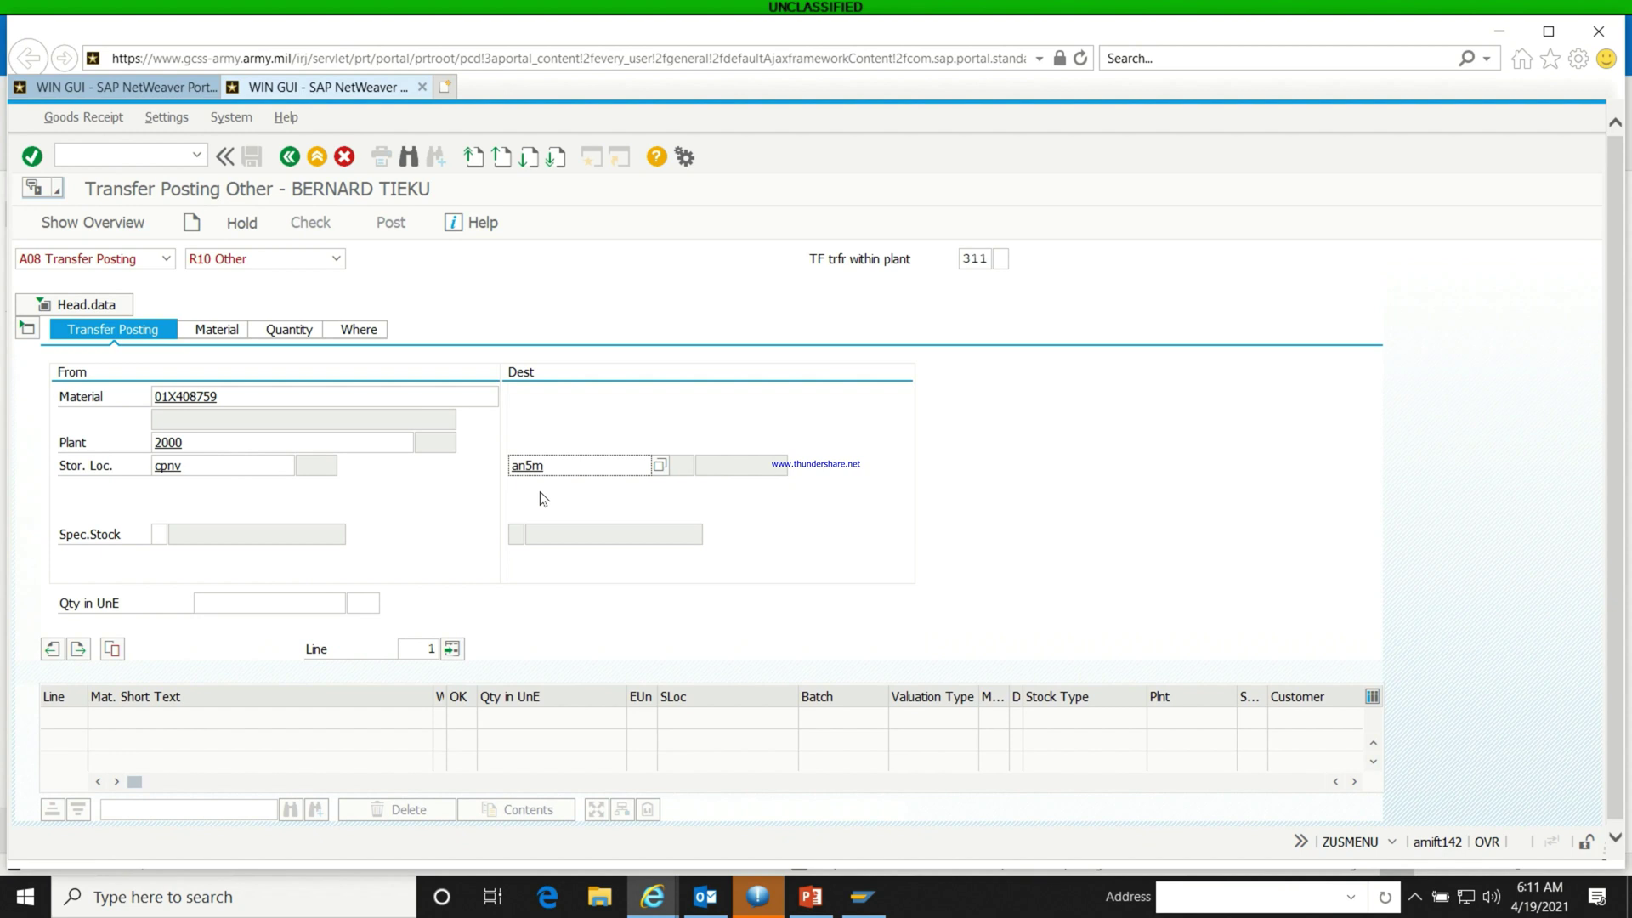
pyautogui.press('Return')
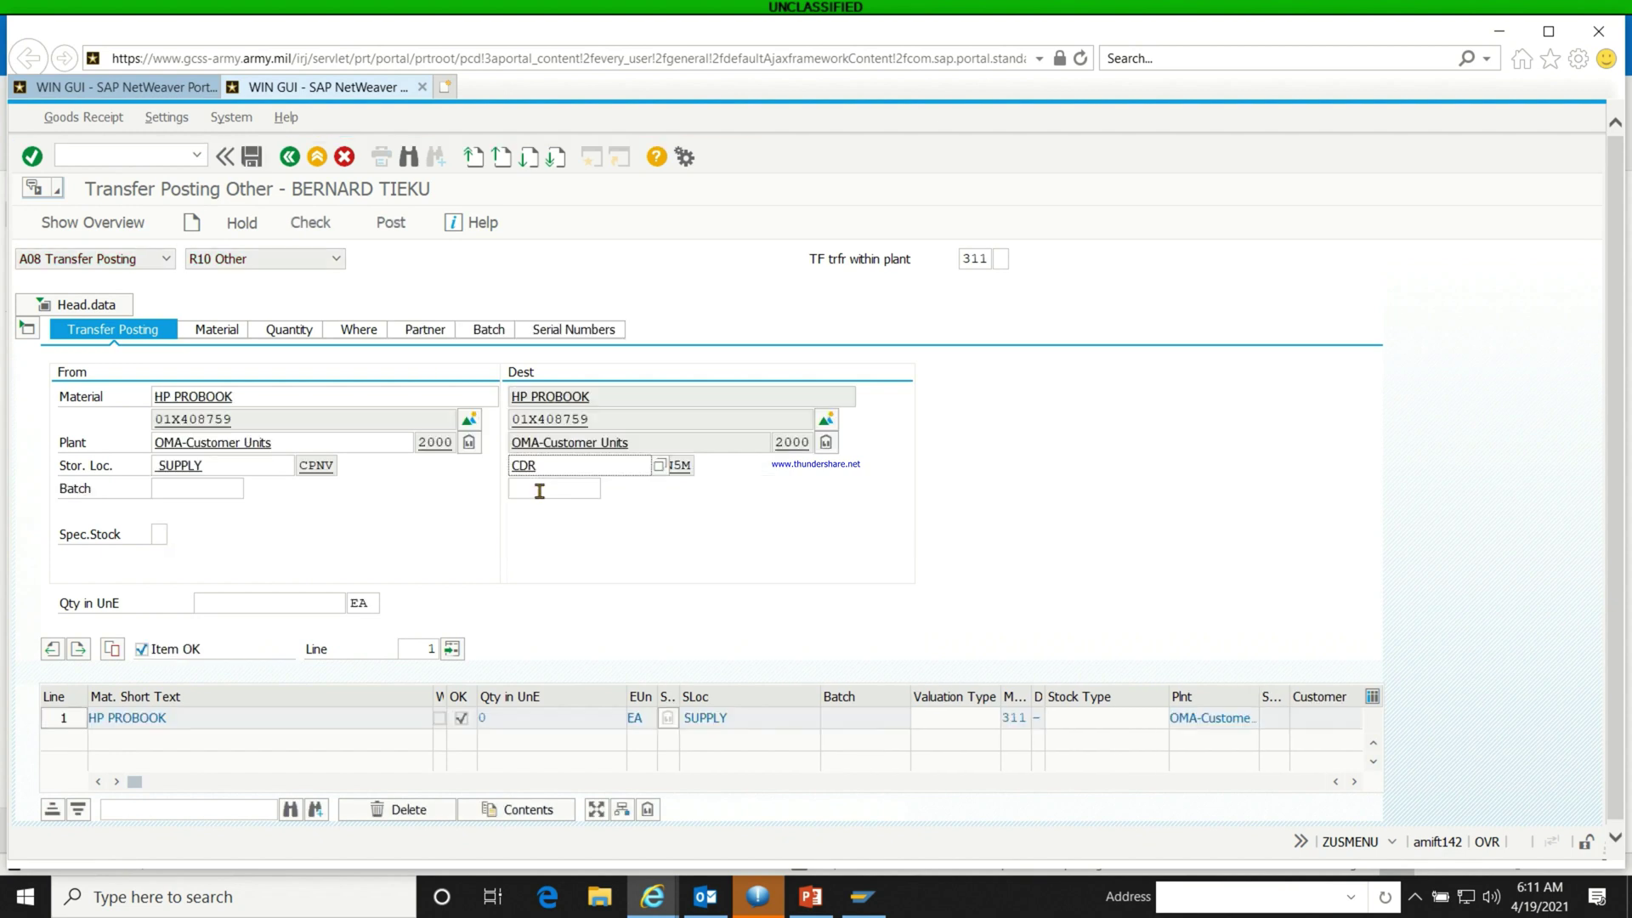
# Set batch A on both source and destination and quantity 1 for the item.
pyautogui.click(205, 485)
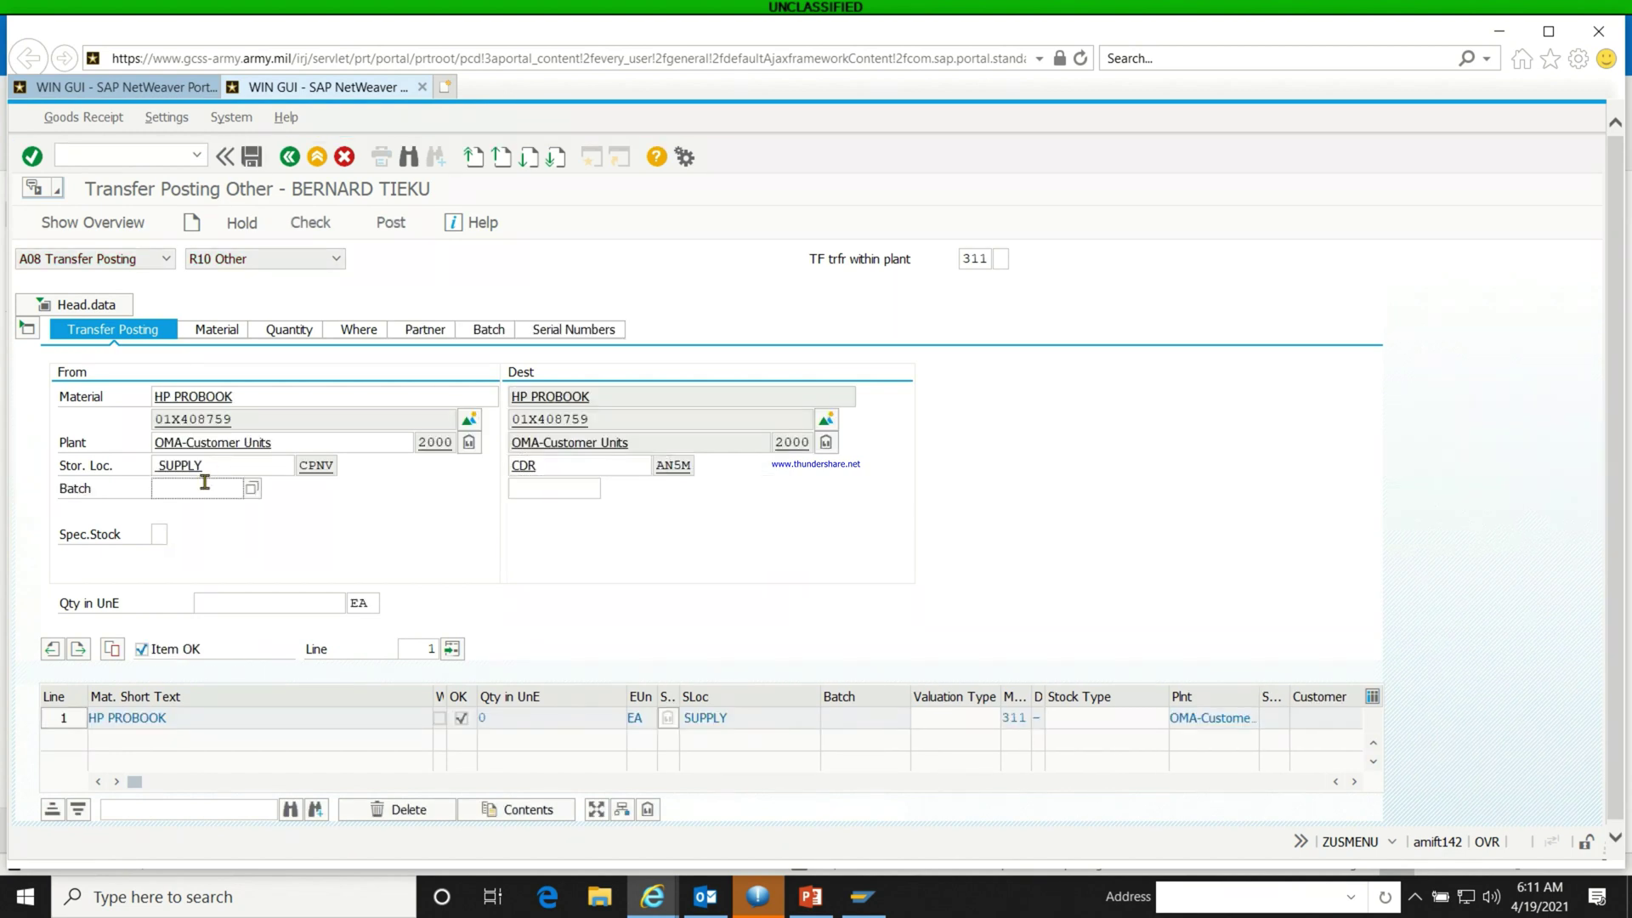
pyautogui.write('a')
pyautogui.click(561, 488)
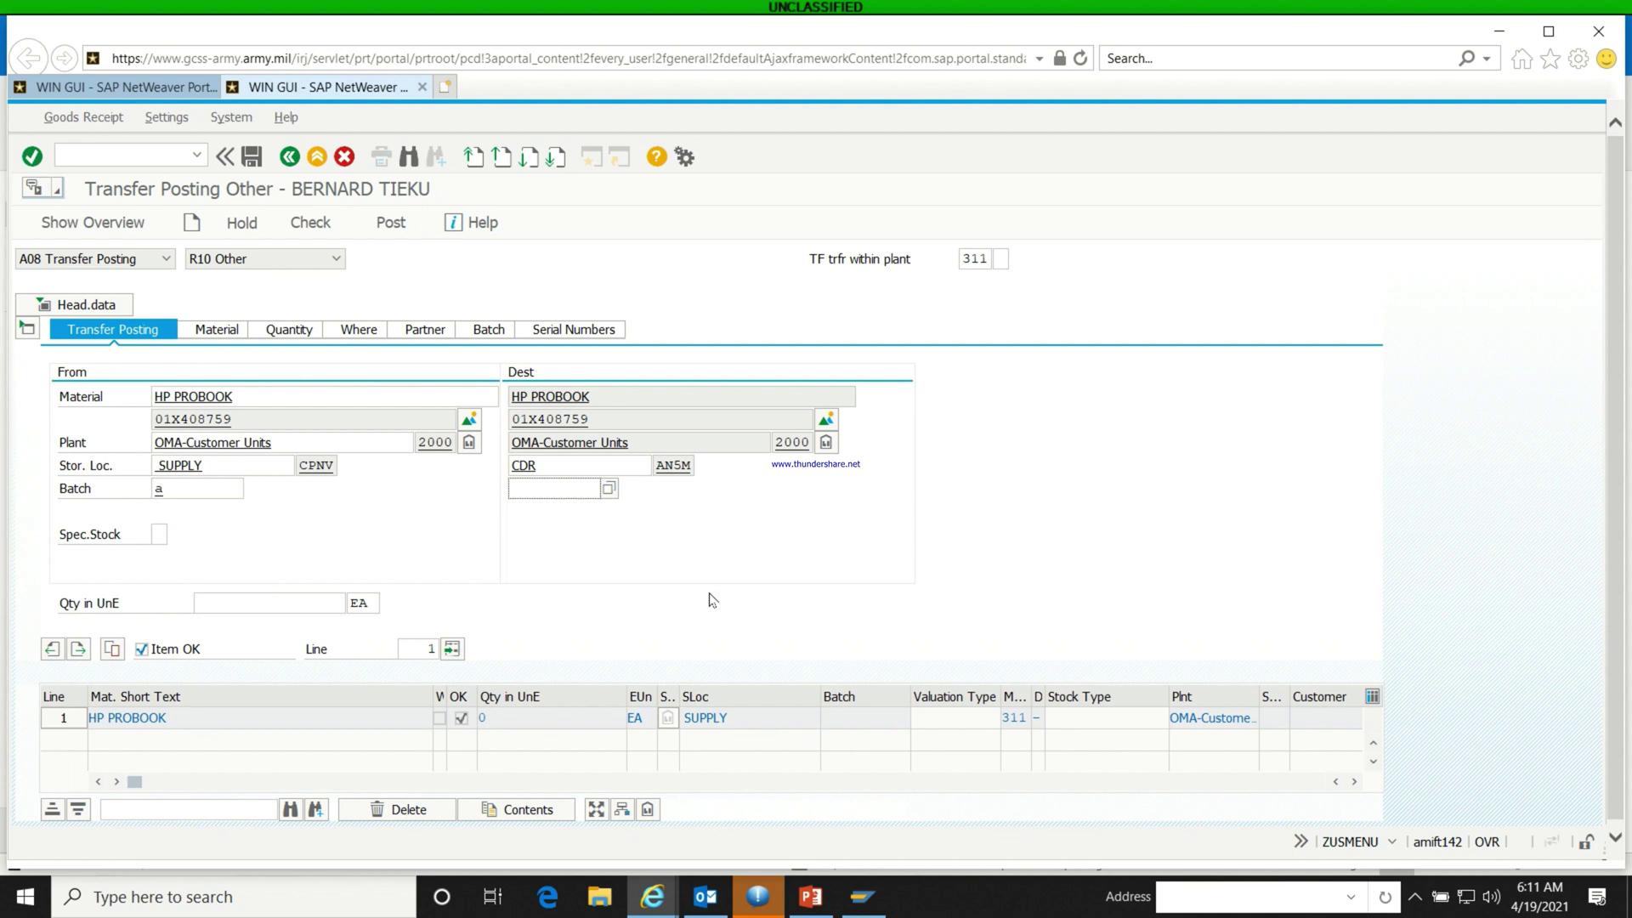
pyautogui.write('a')
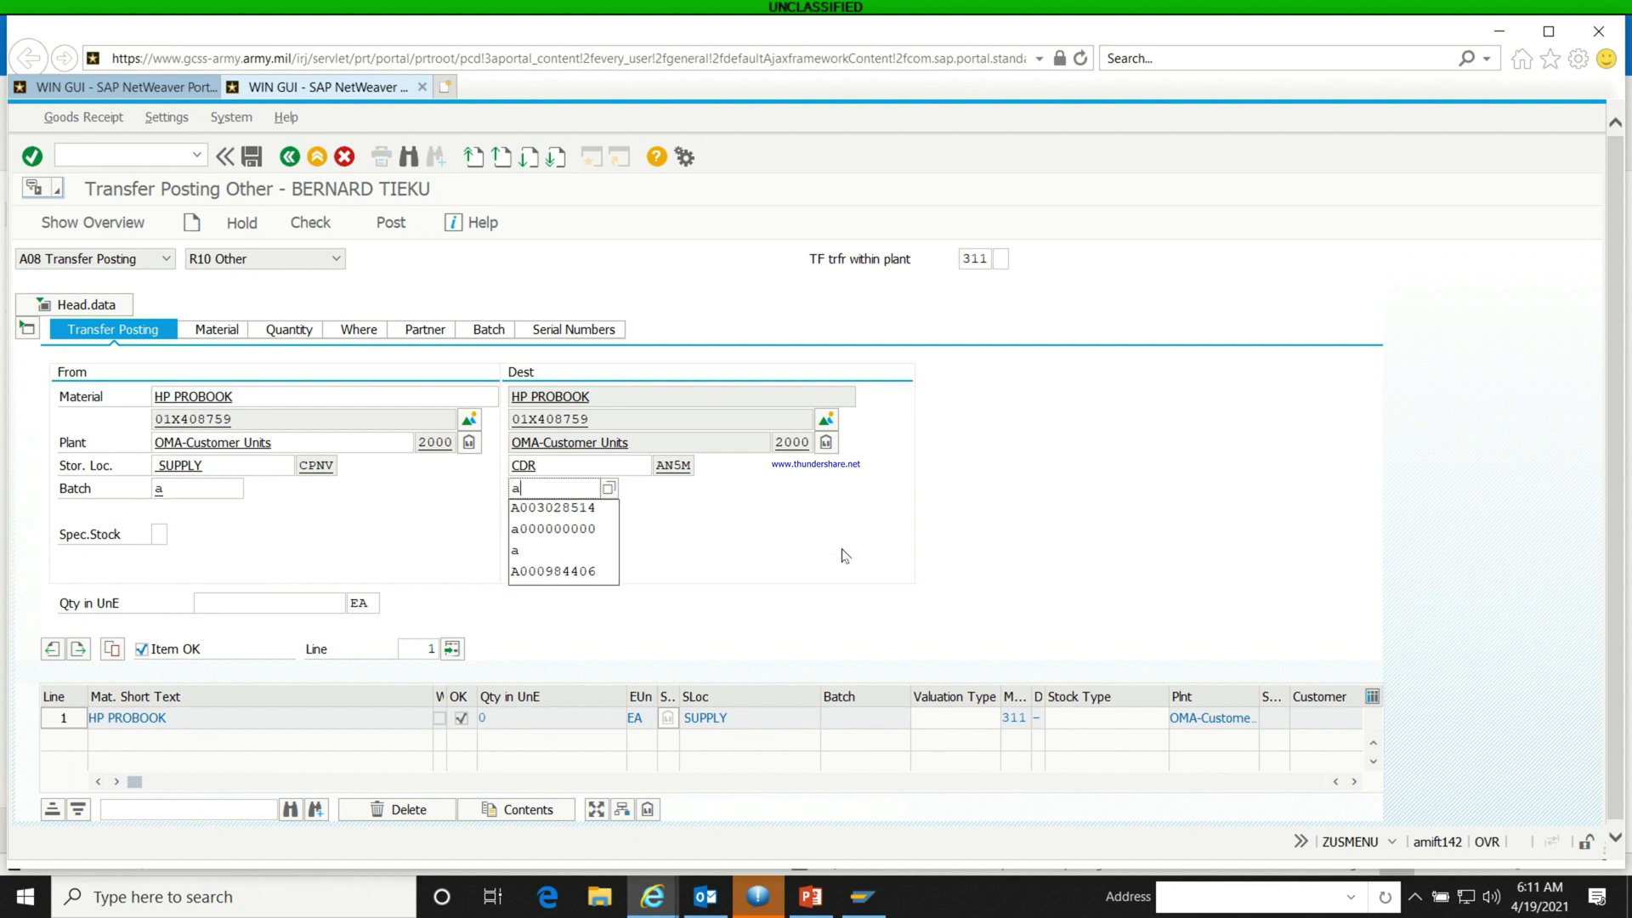
pyautogui.press('Escape')
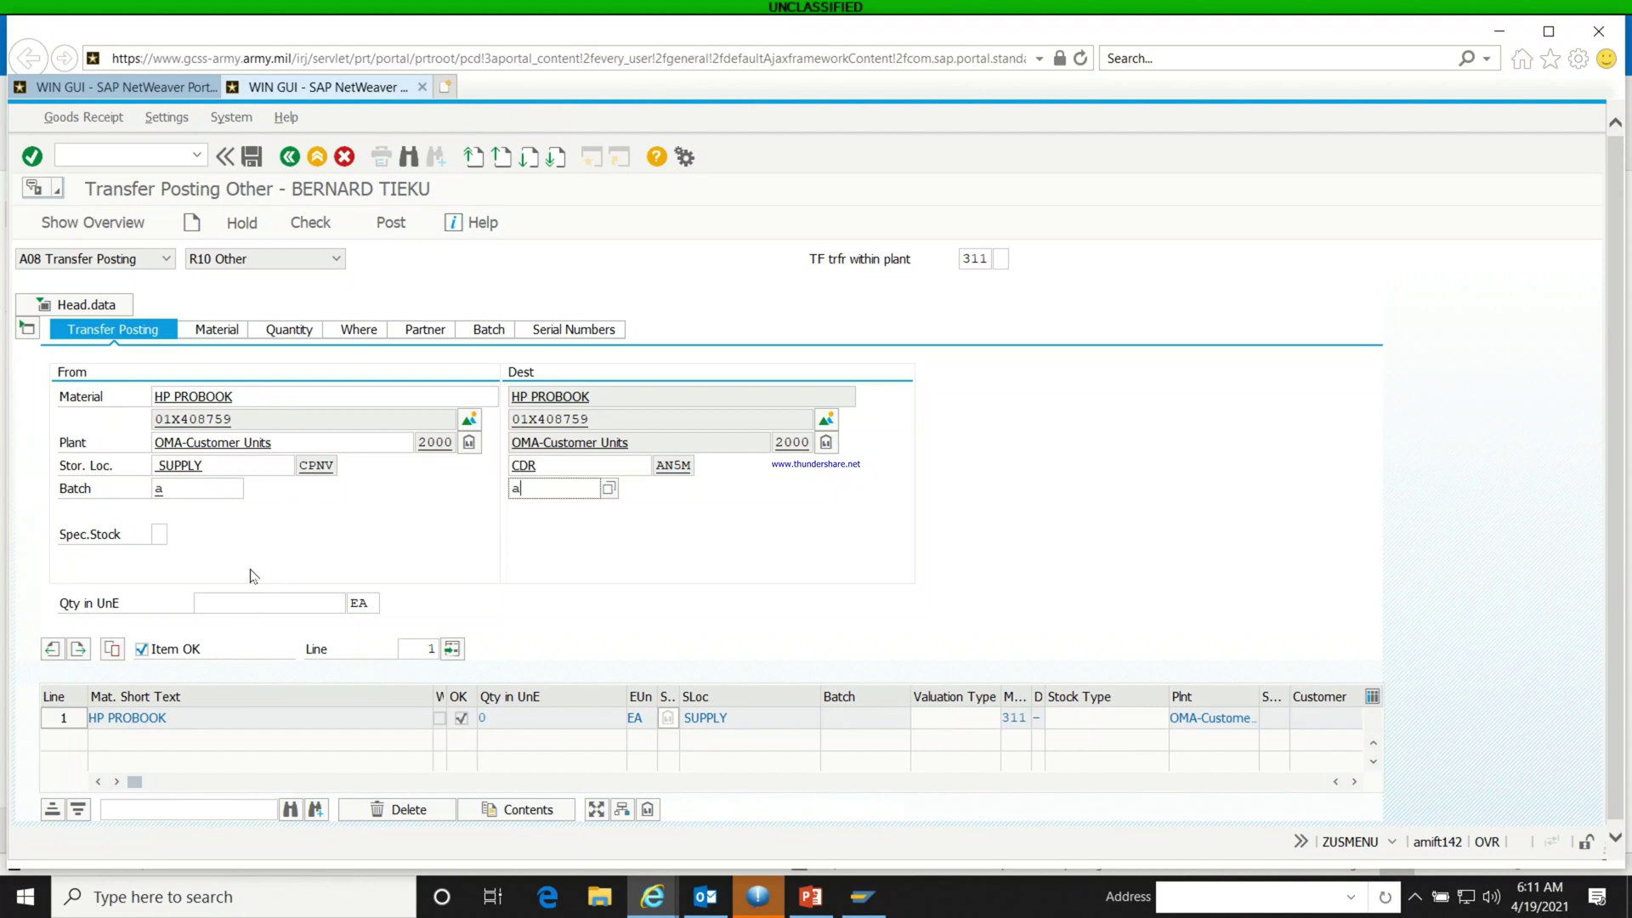
pyautogui.click(213, 601)
pyautogui.write('1')
pyautogui.press('Return')
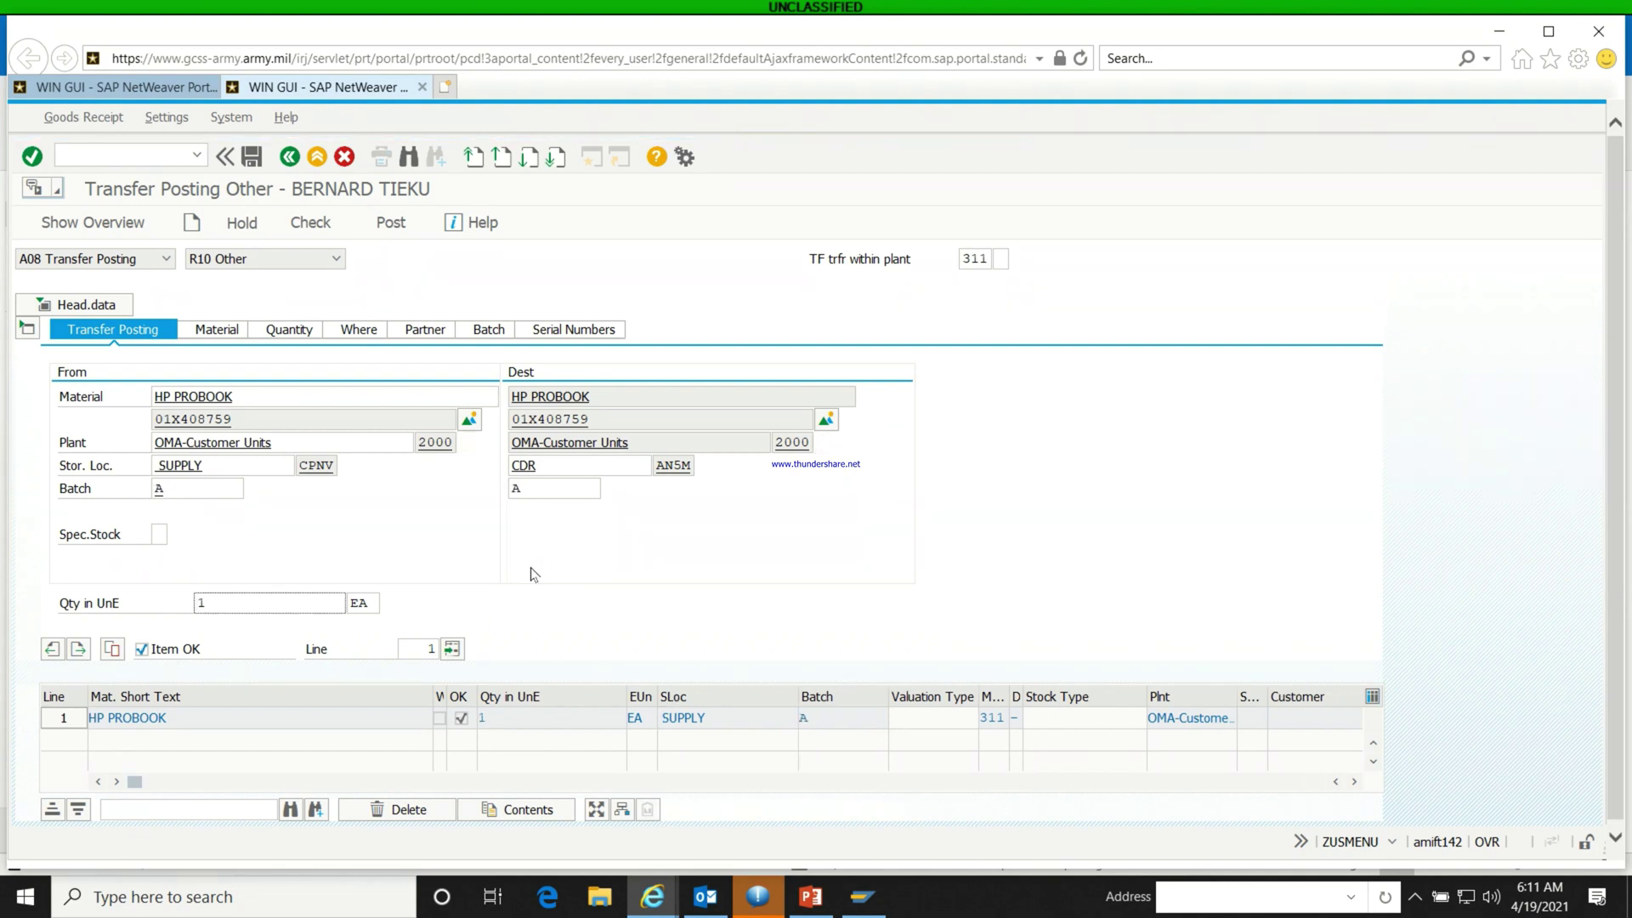
pyautogui.click(206, 327)
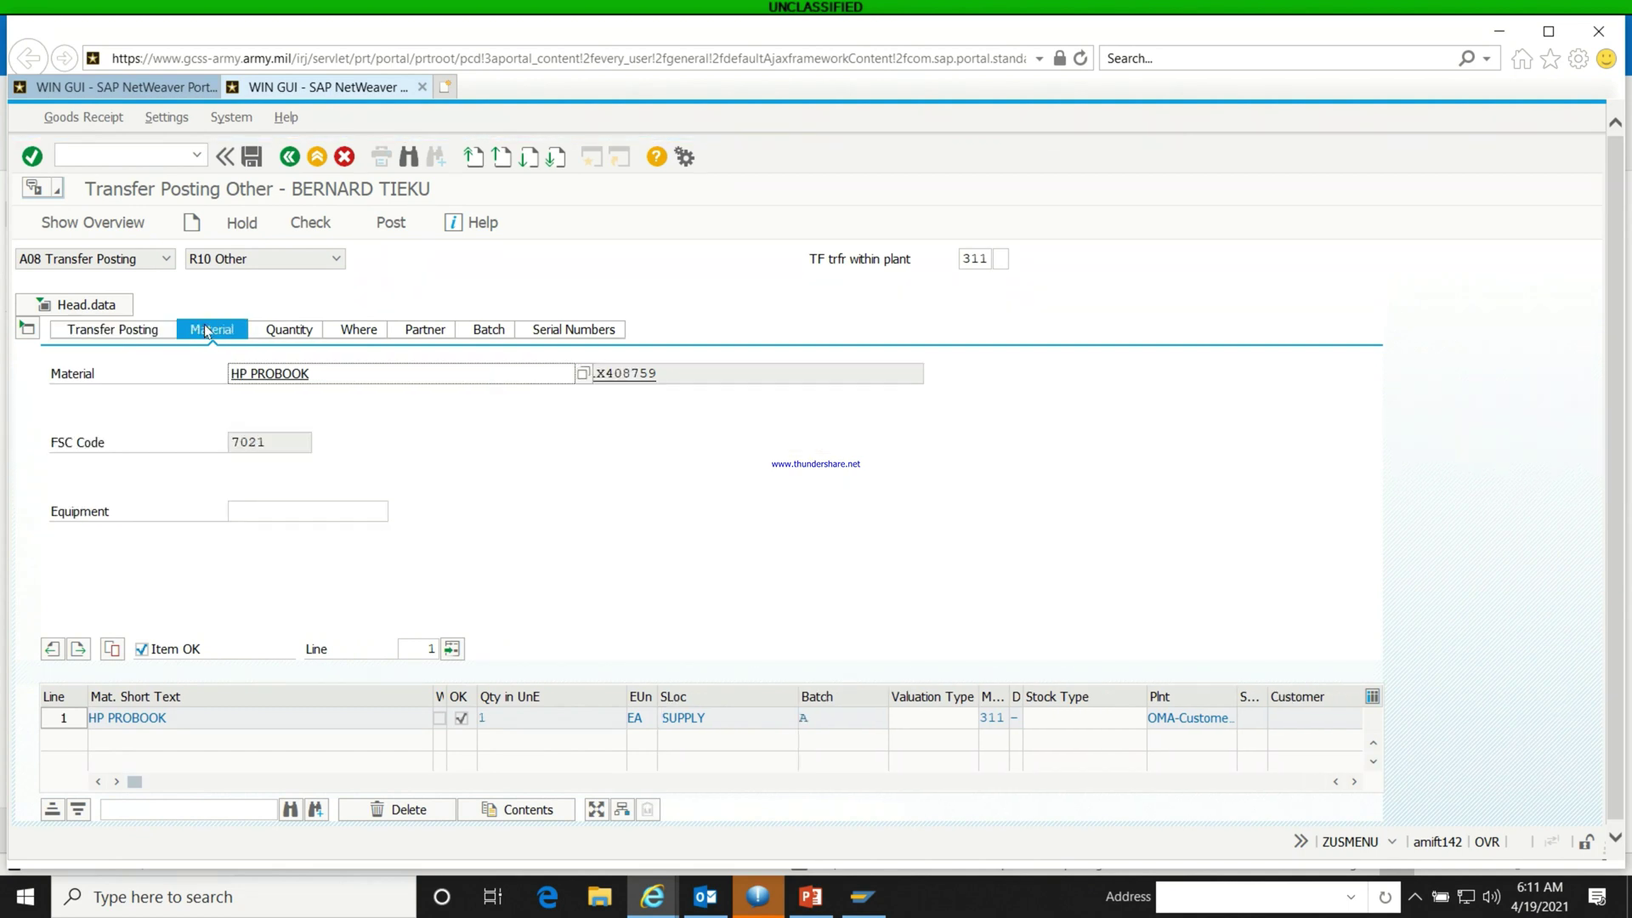
# Enter reason for movement 02 on the item's Where tab.
pyautogui.click(272, 331)
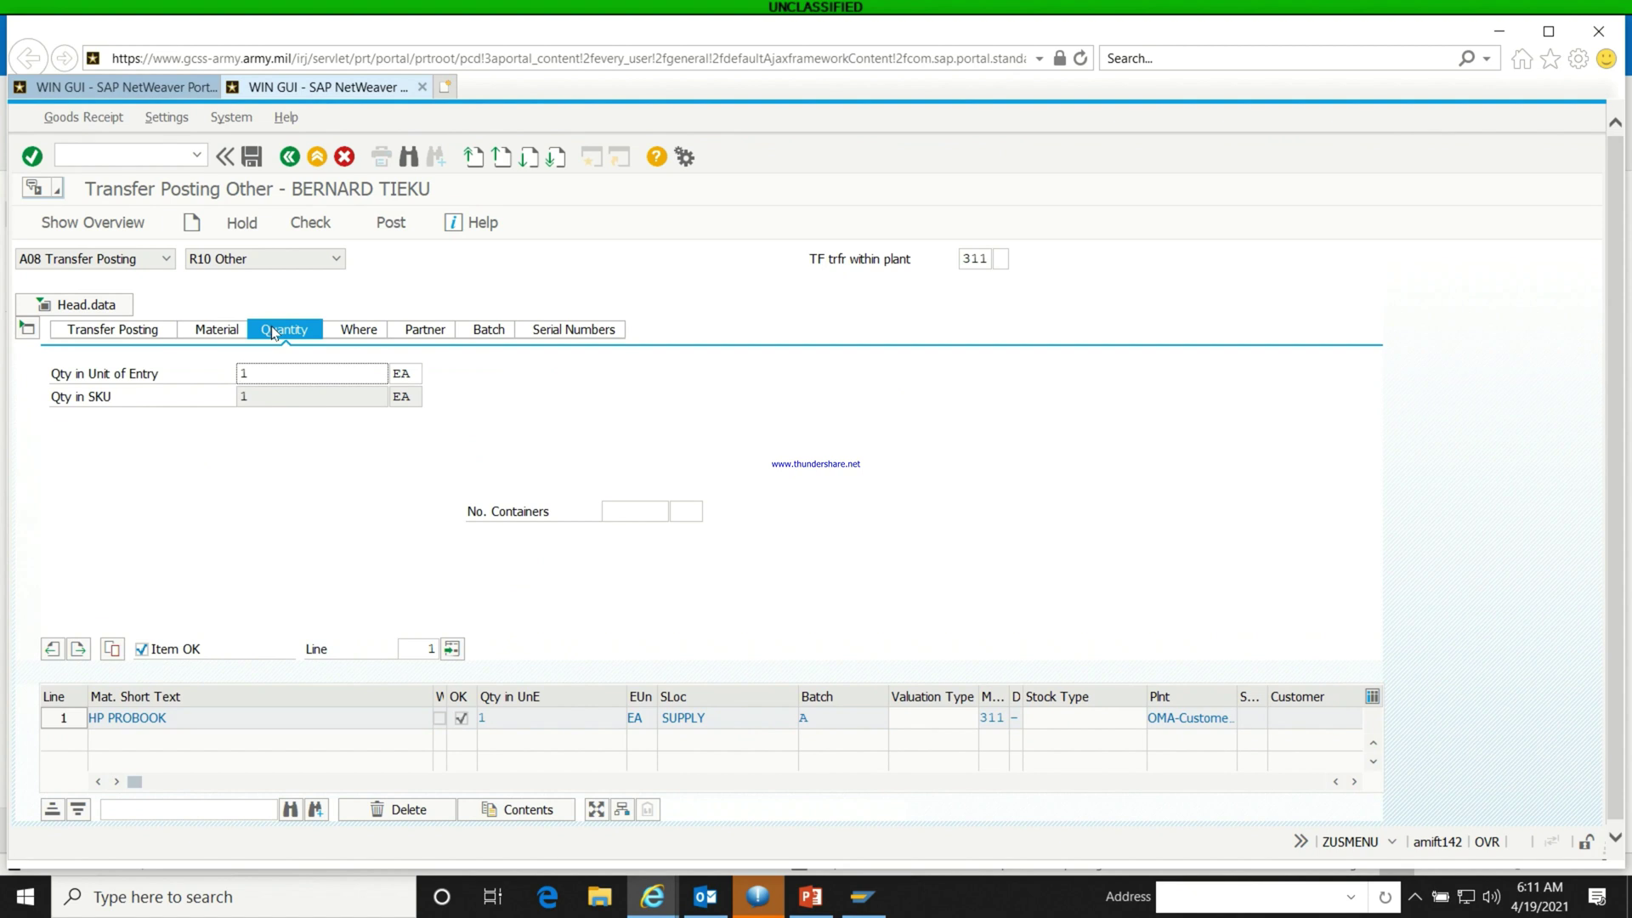
pyautogui.click(354, 332)
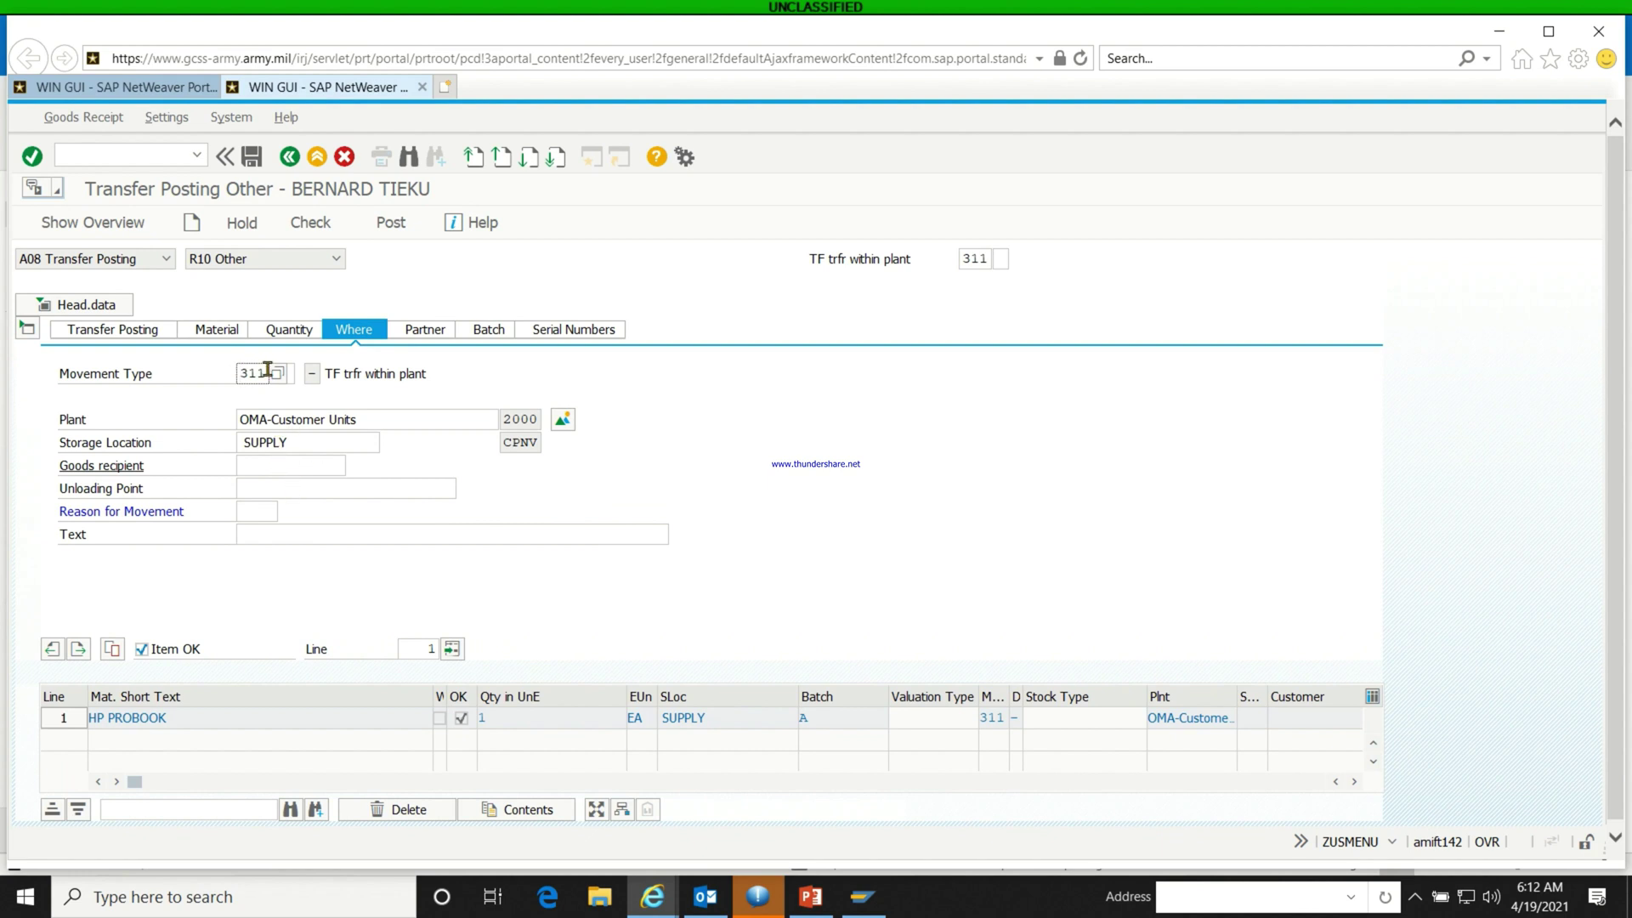
pyautogui.click(243, 507)
pyautogui.write('02')
pyautogui.press('Return')
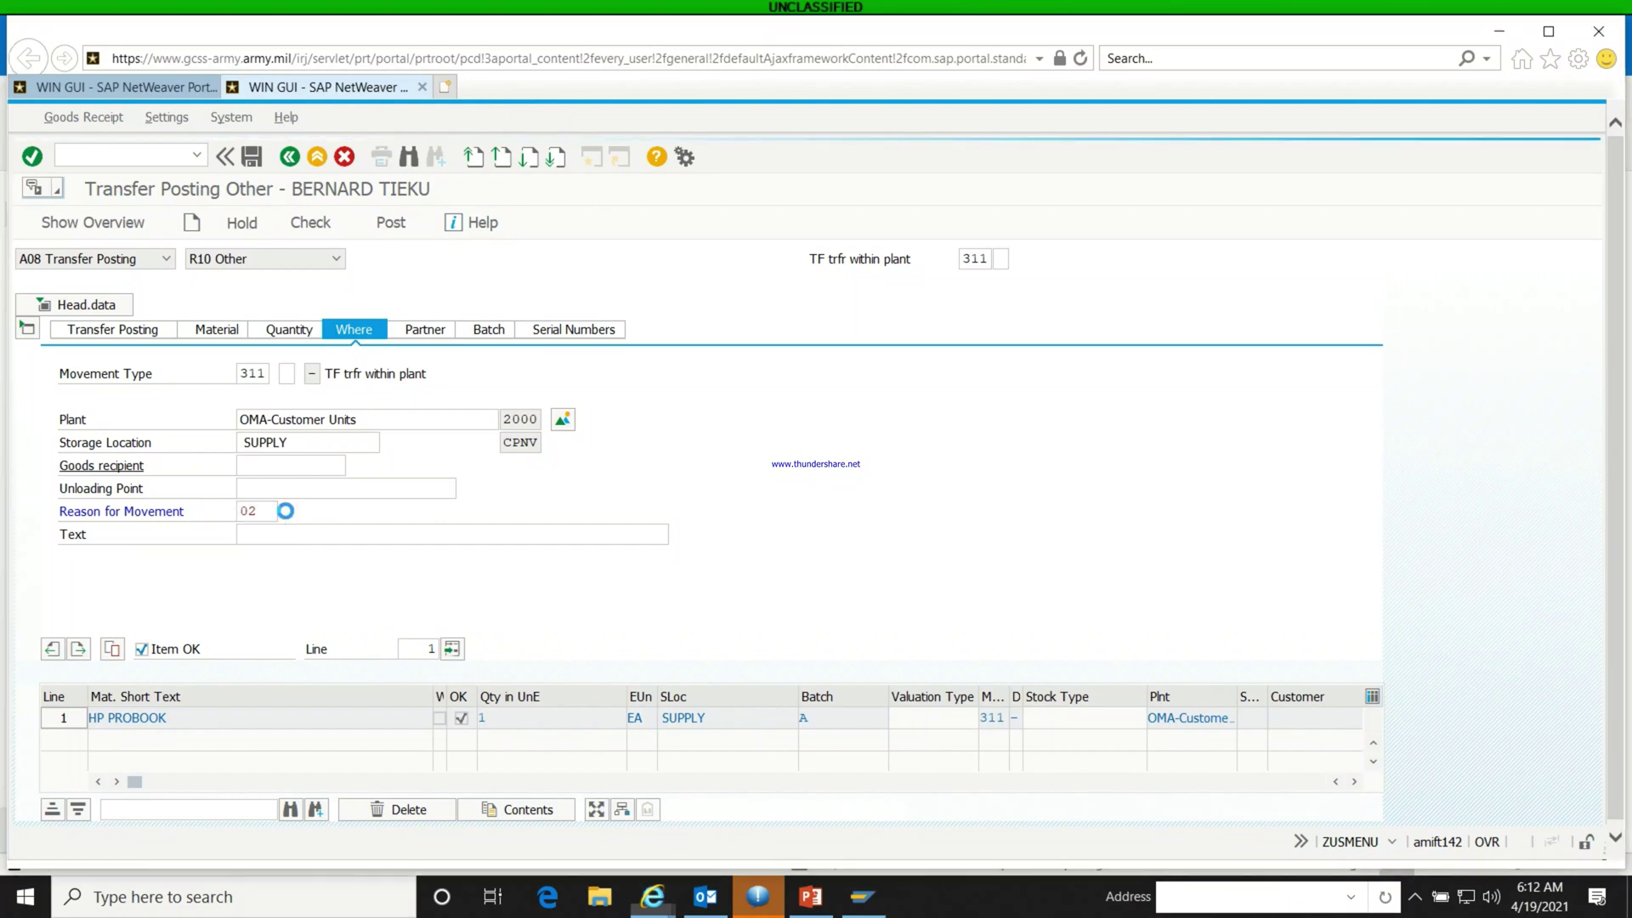
pyautogui.press('F4')
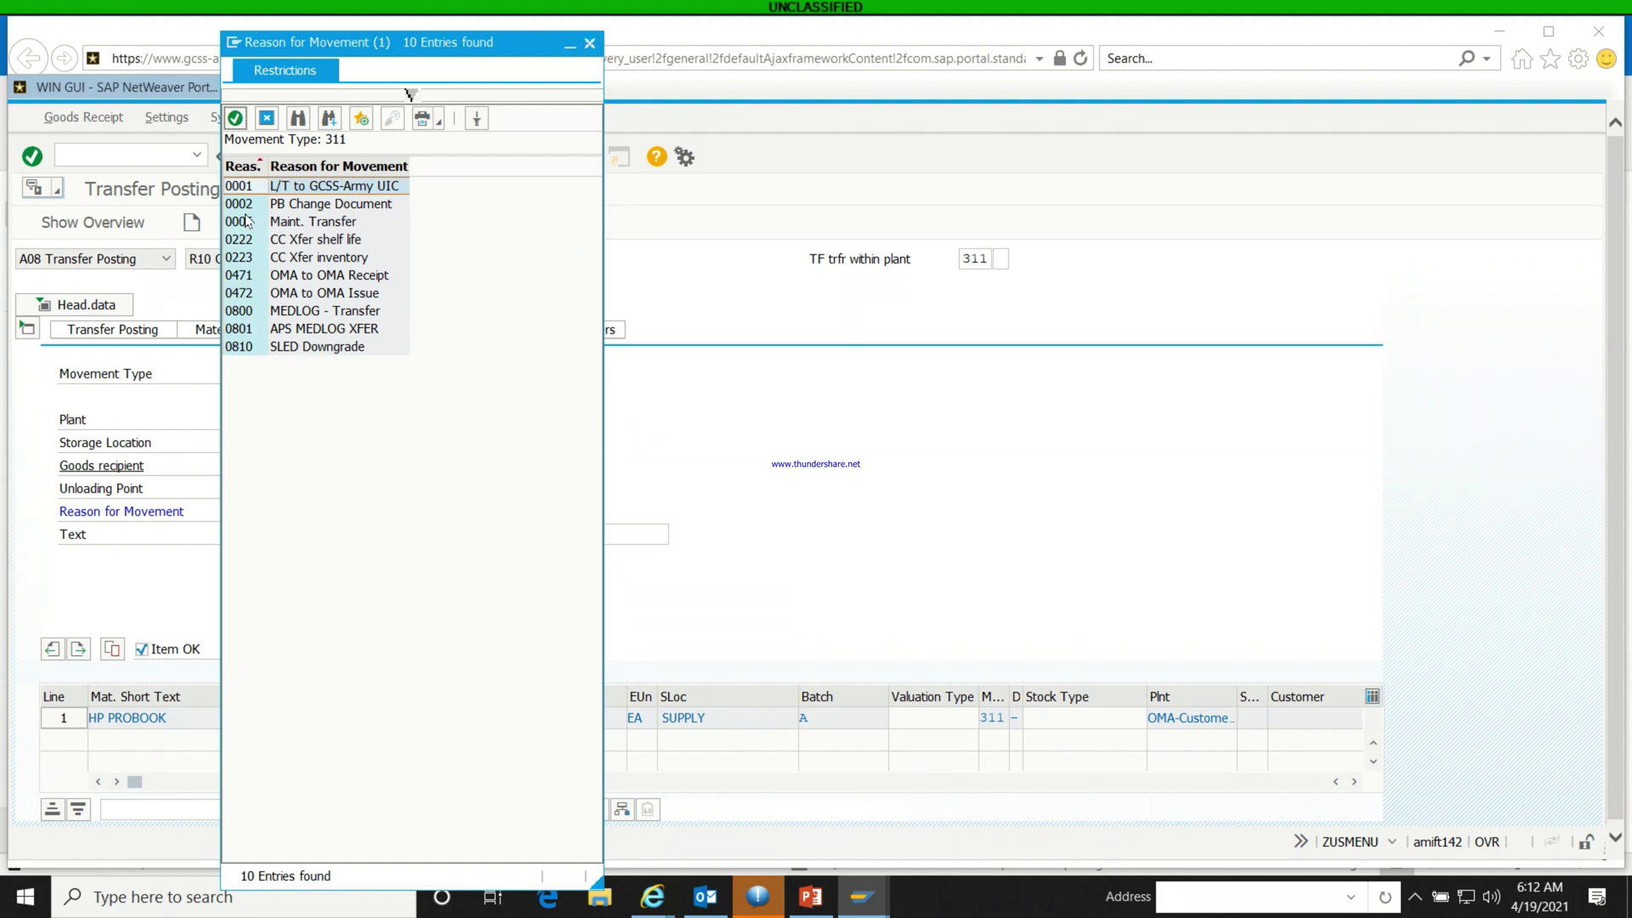
pyautogui.click(589, 44)
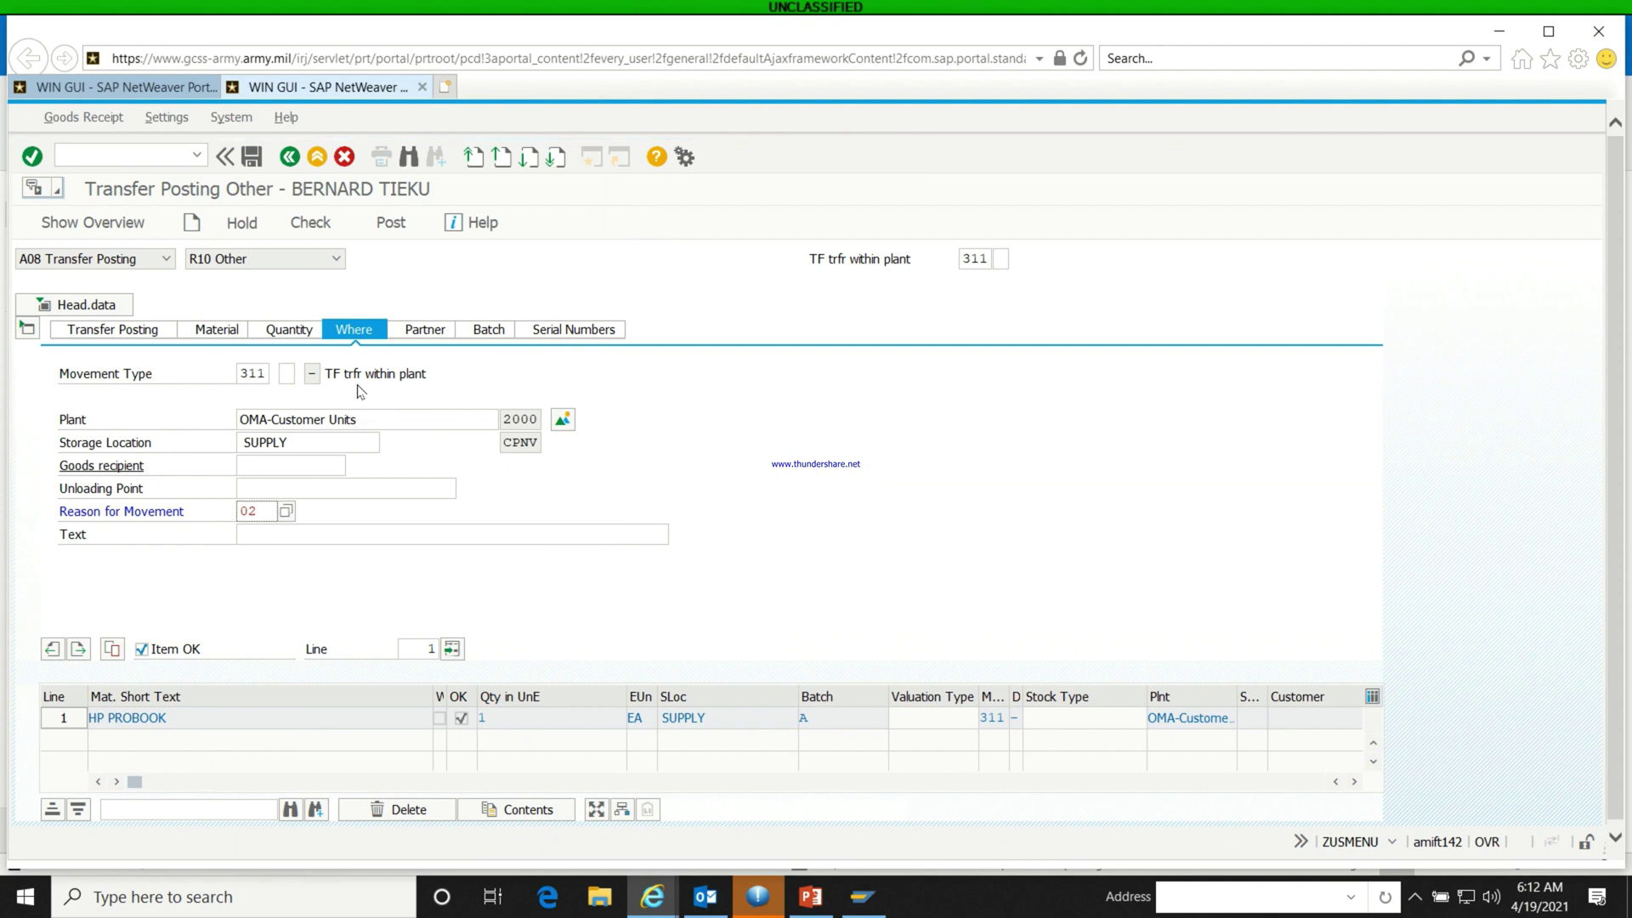
pyautogui.click(429, 328)
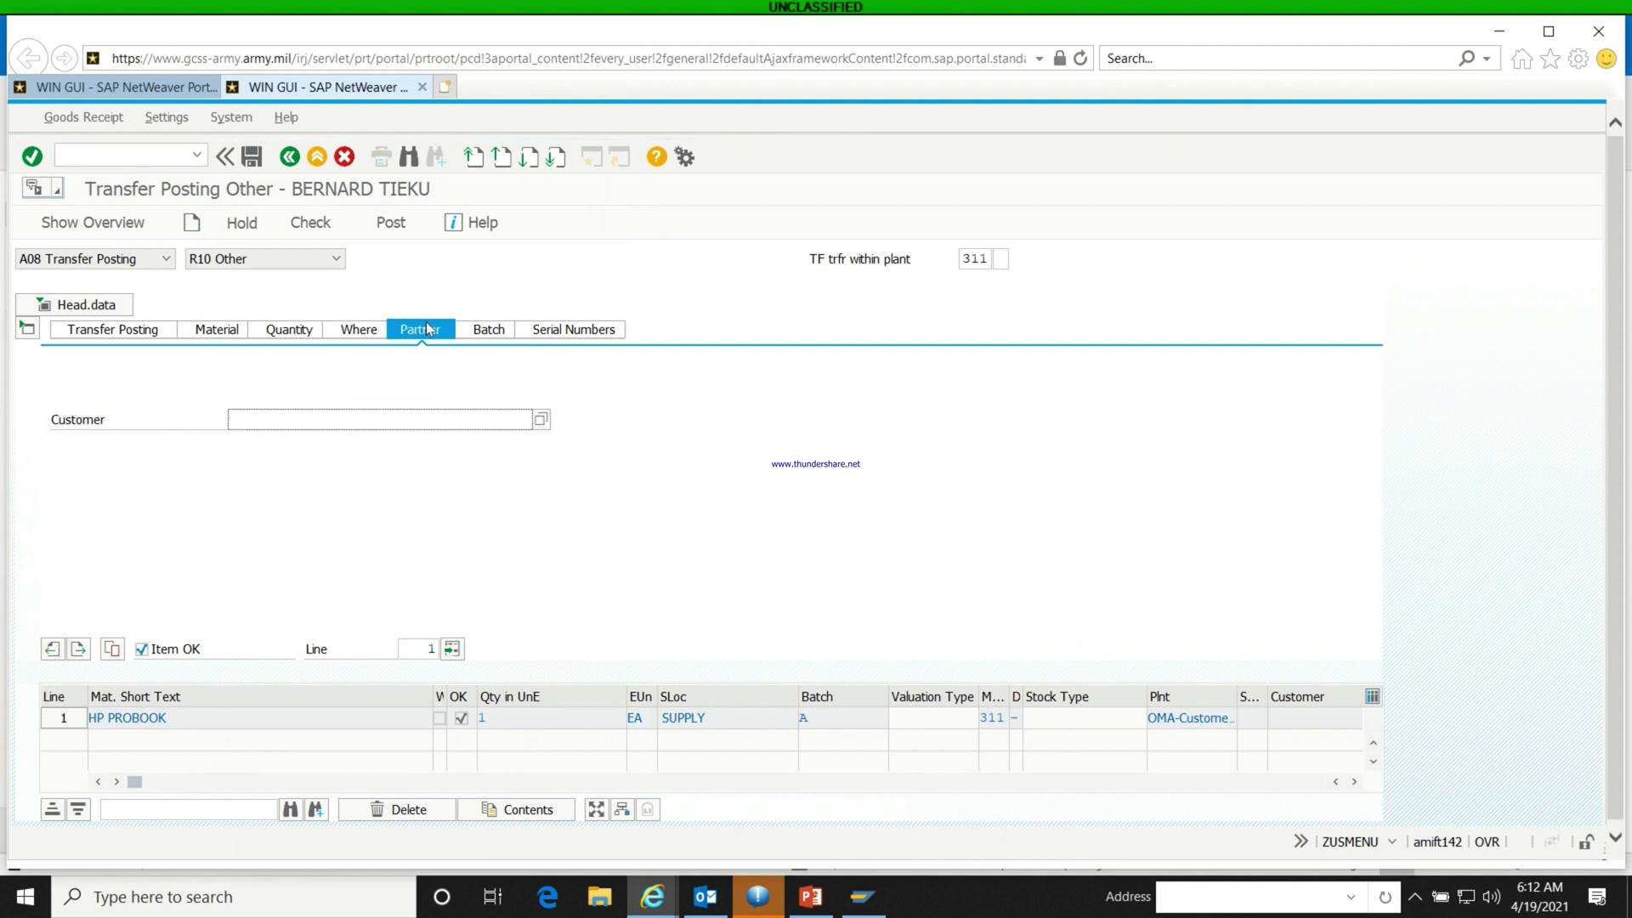
pyautogui.click(491, 337)
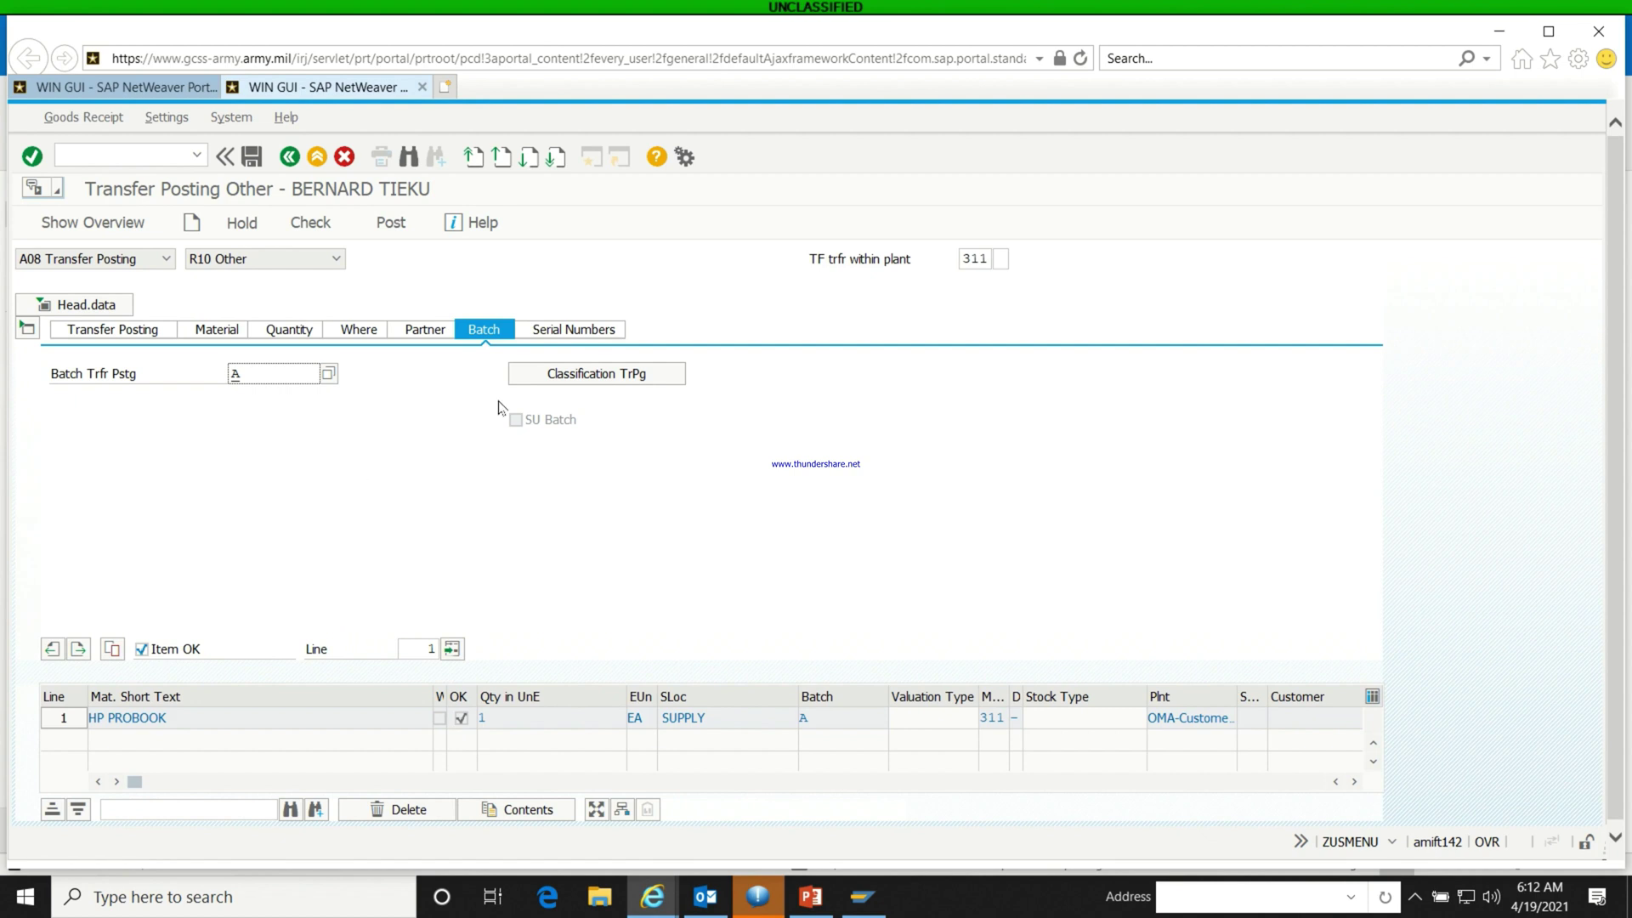
# Show the HP PROBOOK item's empty Serial Numbers list after confirming batch A.
pyautogui.click(553, 331)
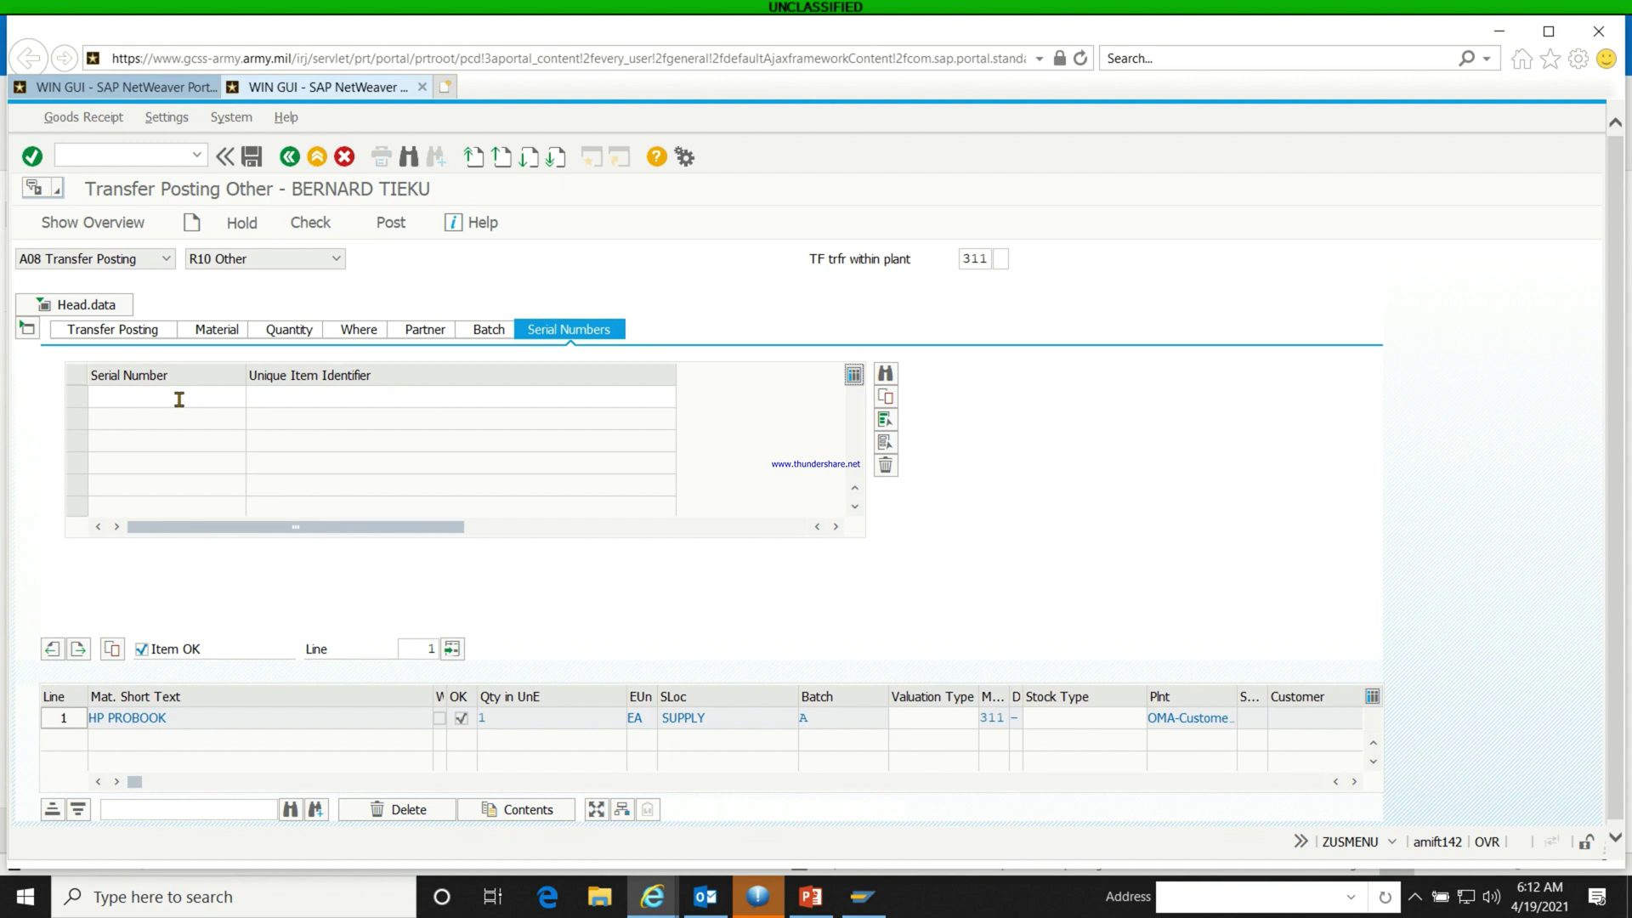
# Add serial number 2TK91905LH to the item and check that the document is O.K.
pyautogui.click(885, 374)
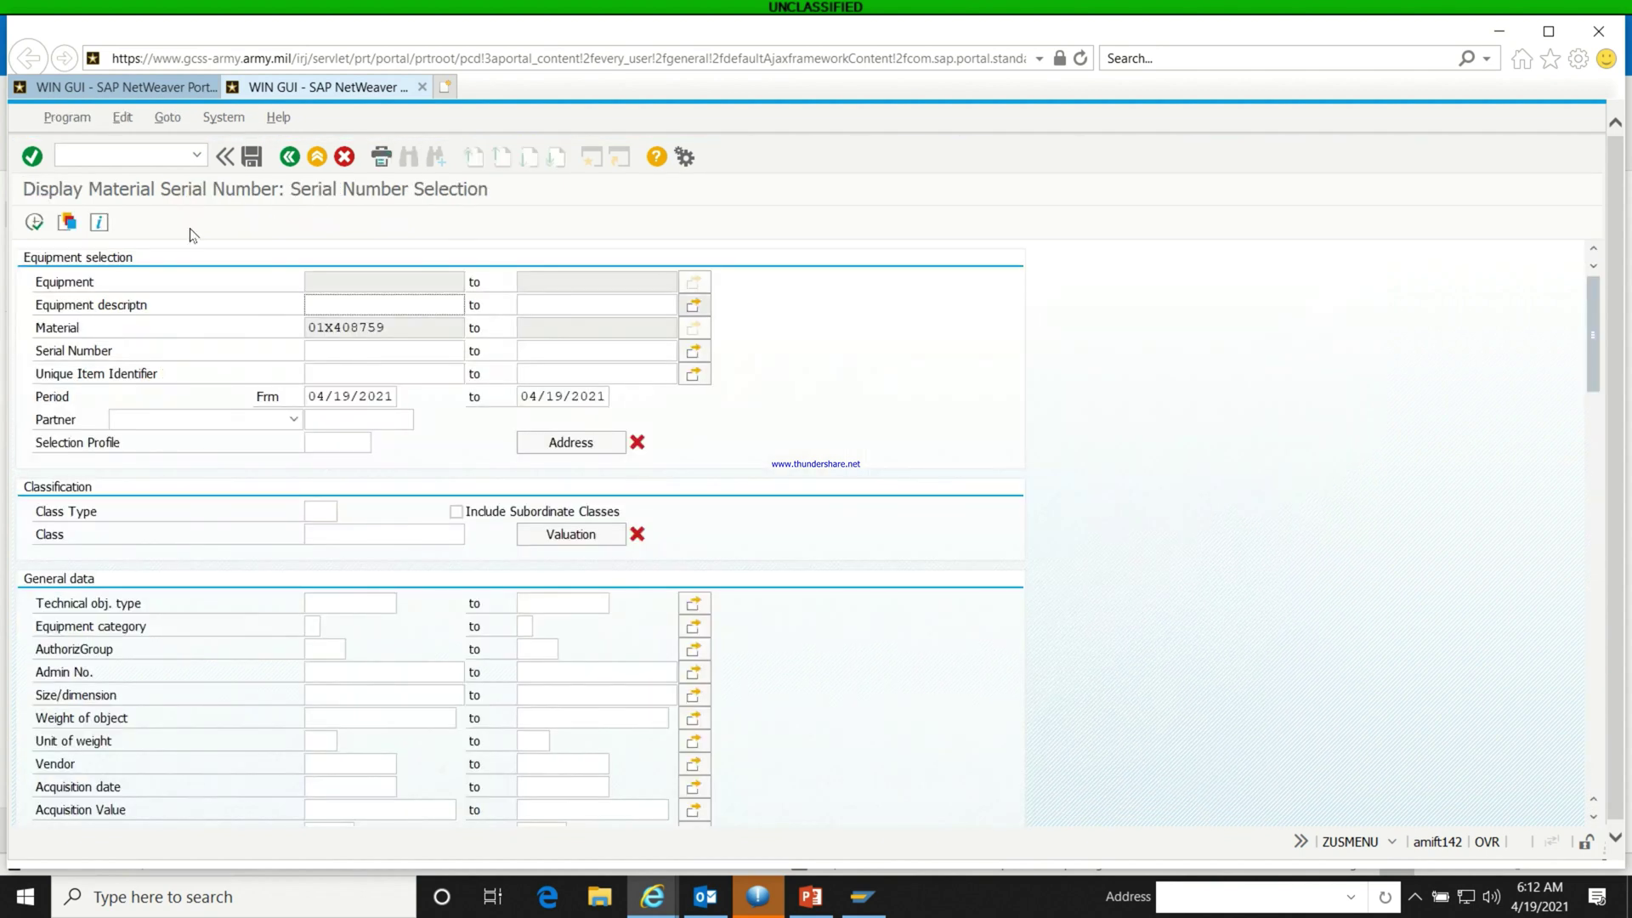
pyautogui.click(37, 223)
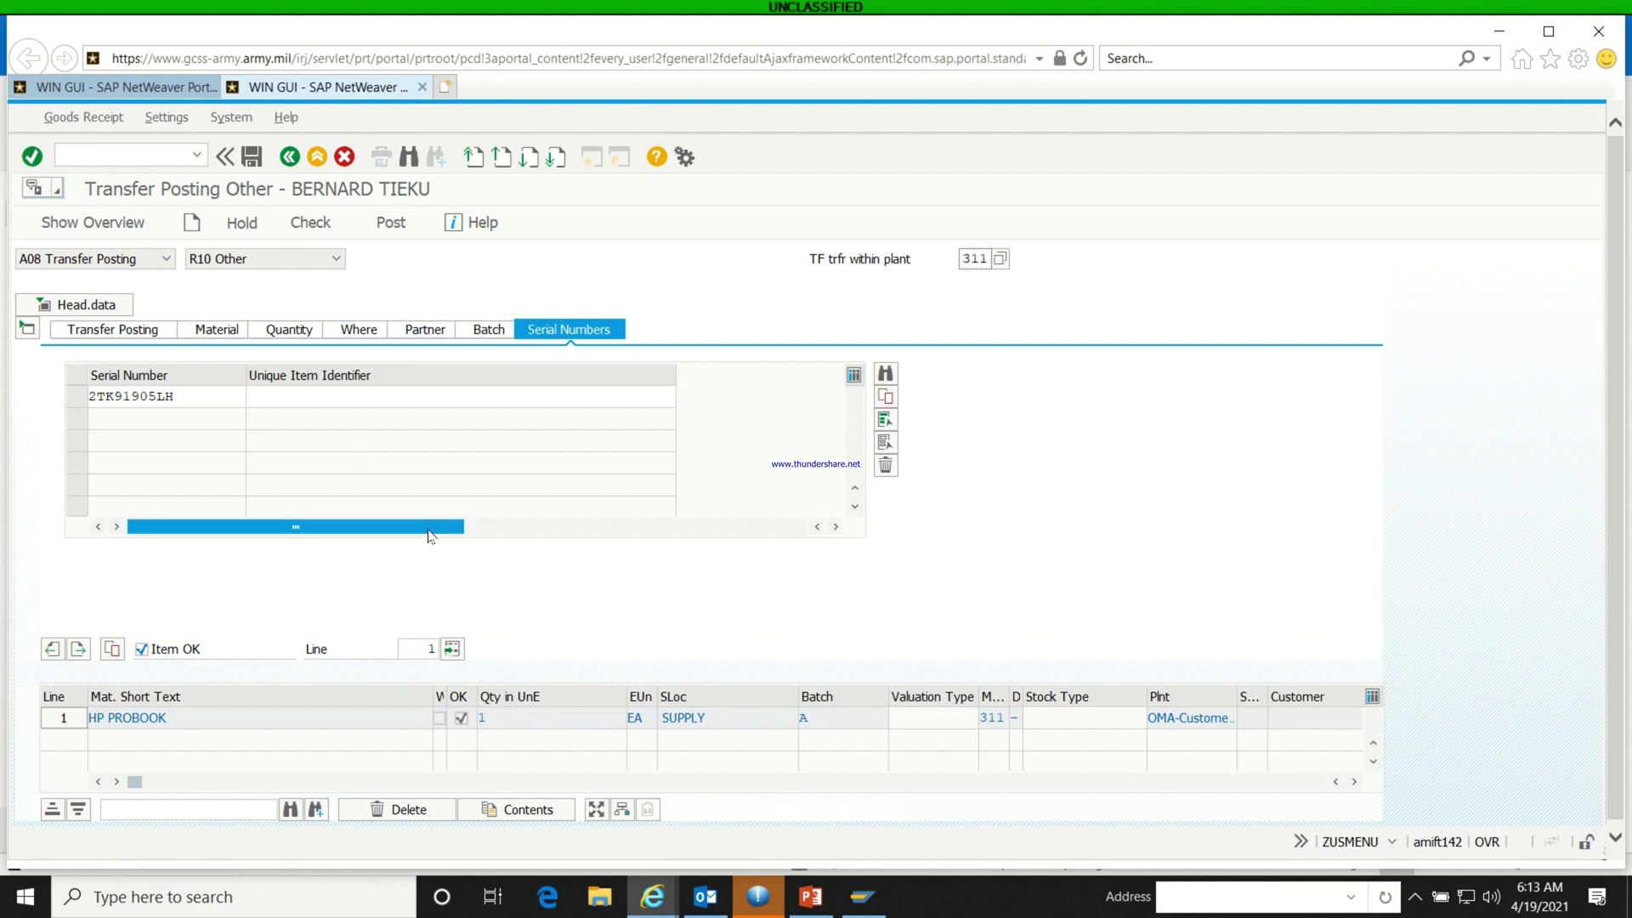
pyautogui.click(311, 222)
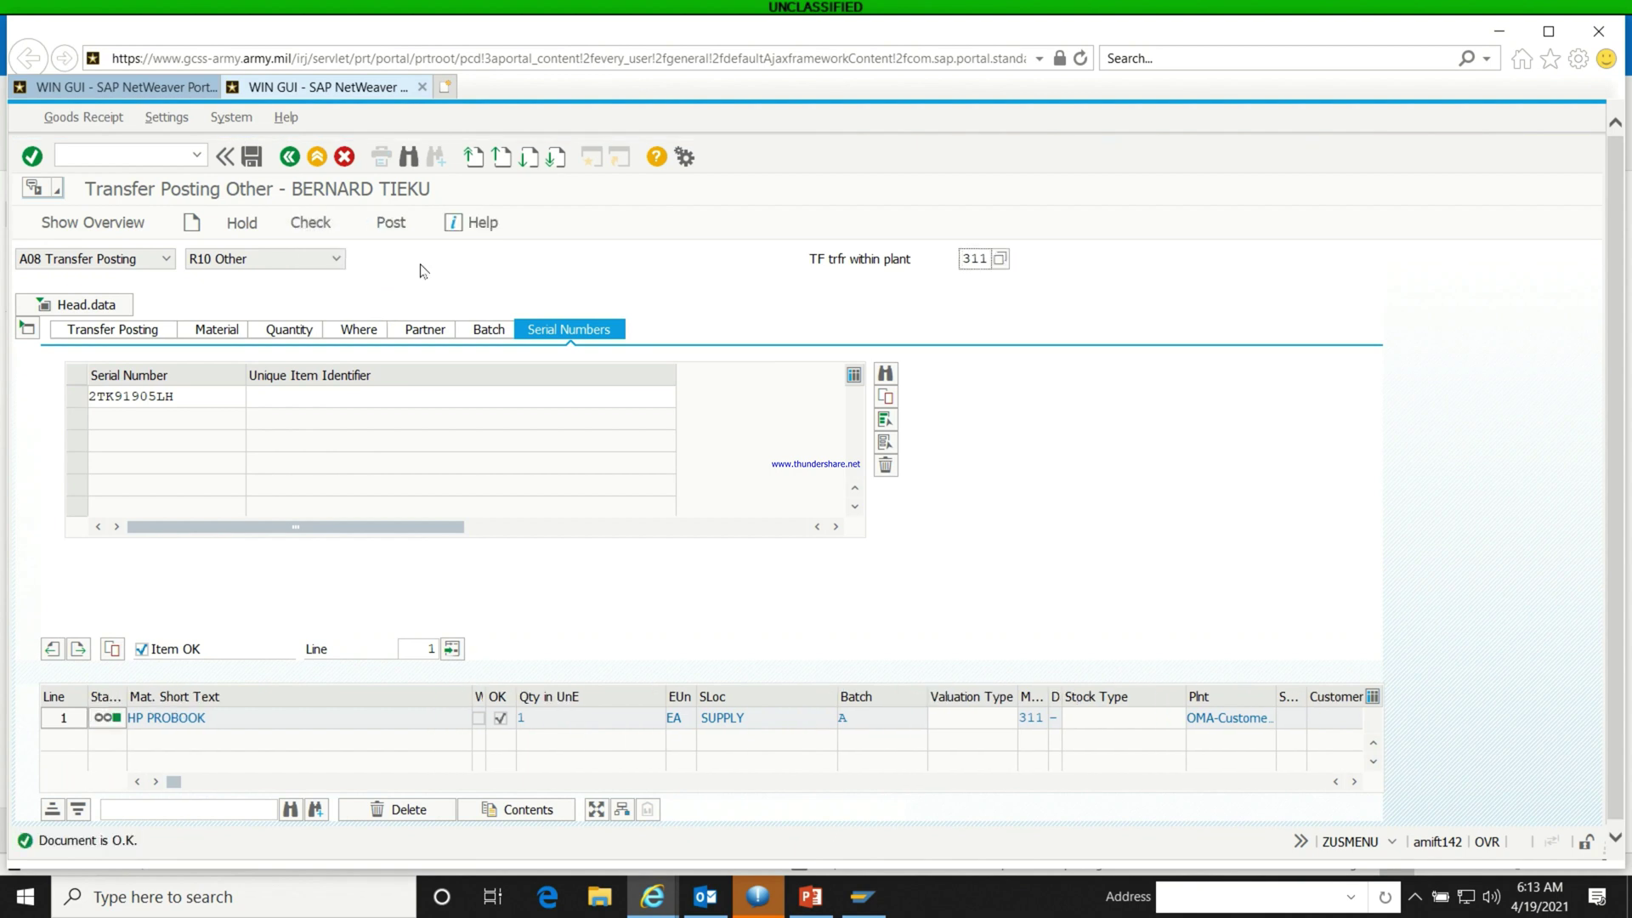
pyautogui.click(399, 225)
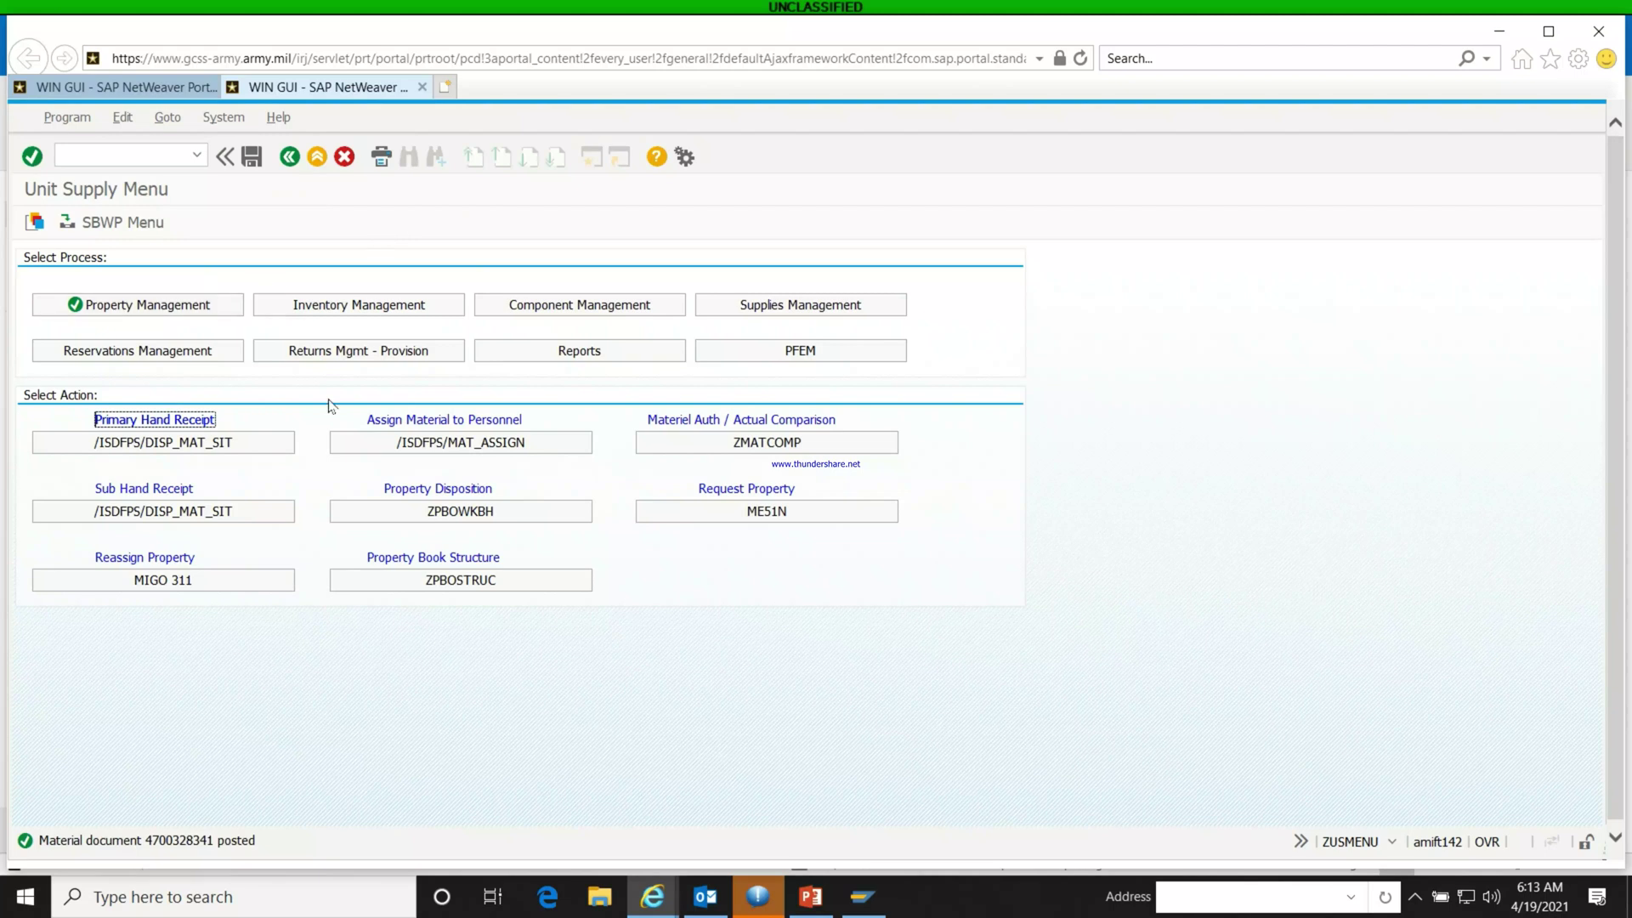
pyautogui.click(165, 583)
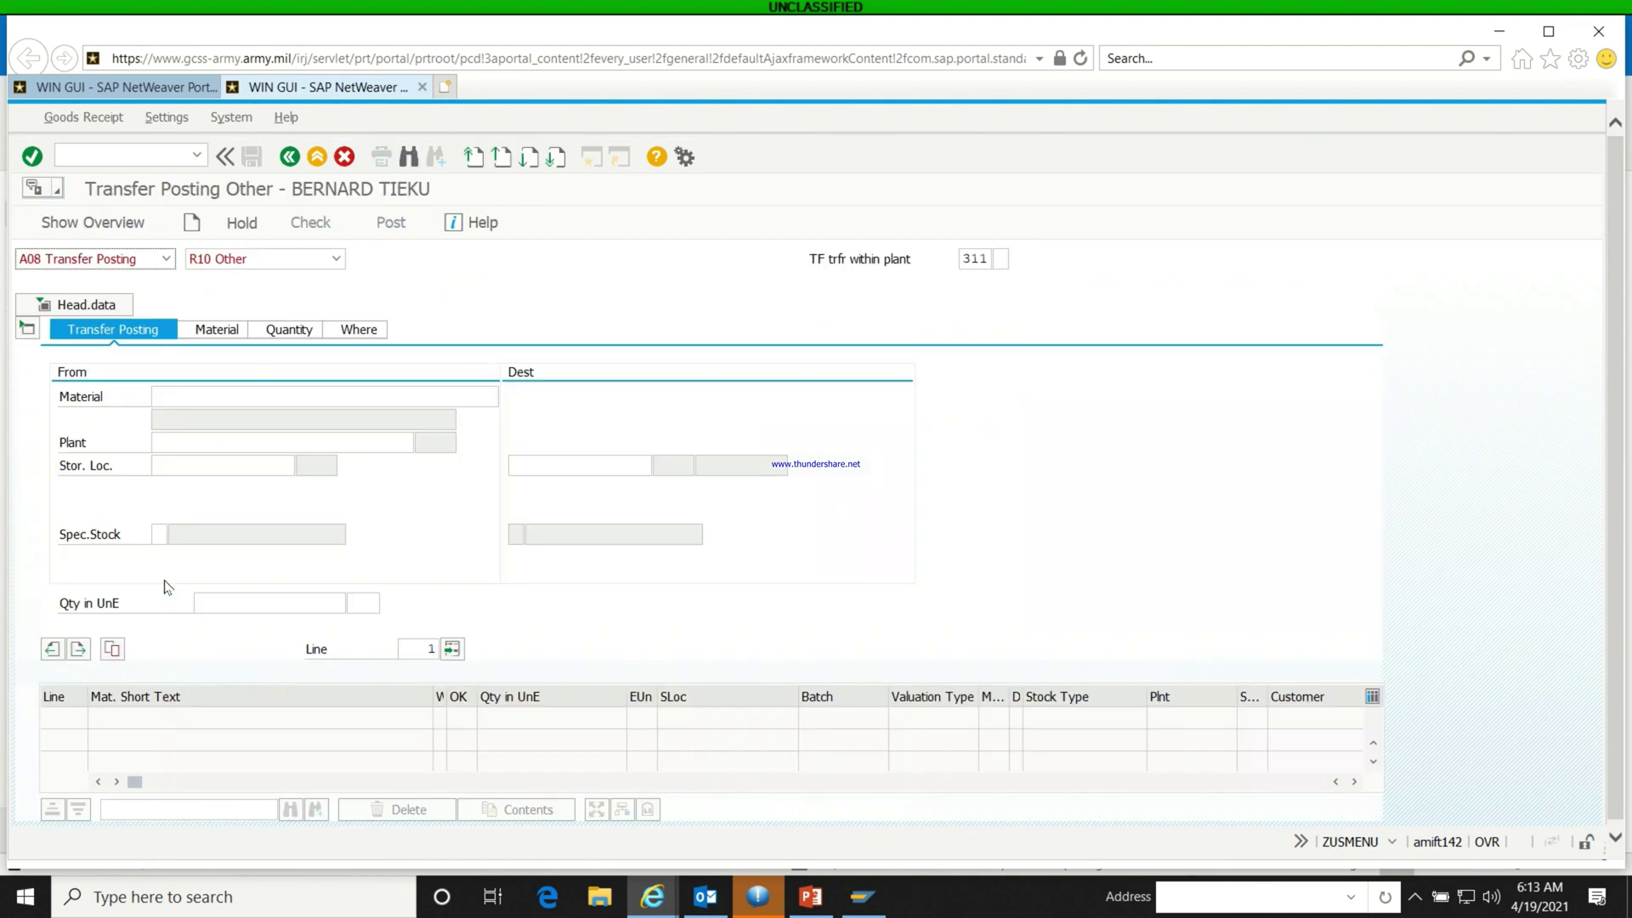
# Enter material 01X408759 in plant 2000 on the Transfer Posting tab.
pyautogui.click(187, 393)
pyautogui.write('01X408759')
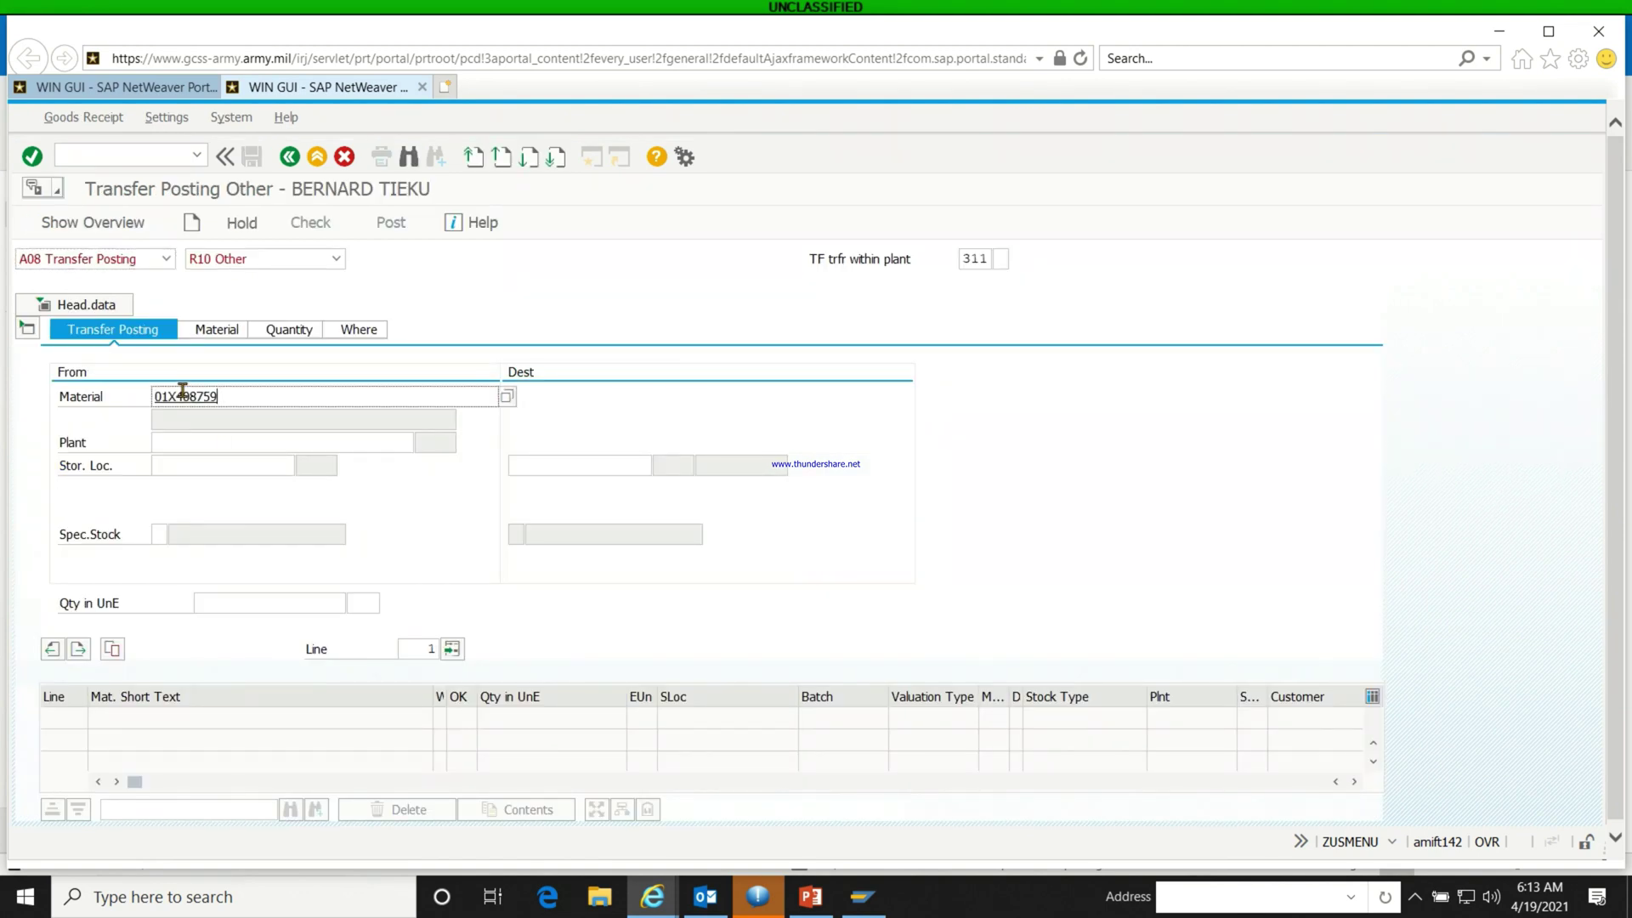
pyautogui.click(200, 448)
pyautogui.write('2')
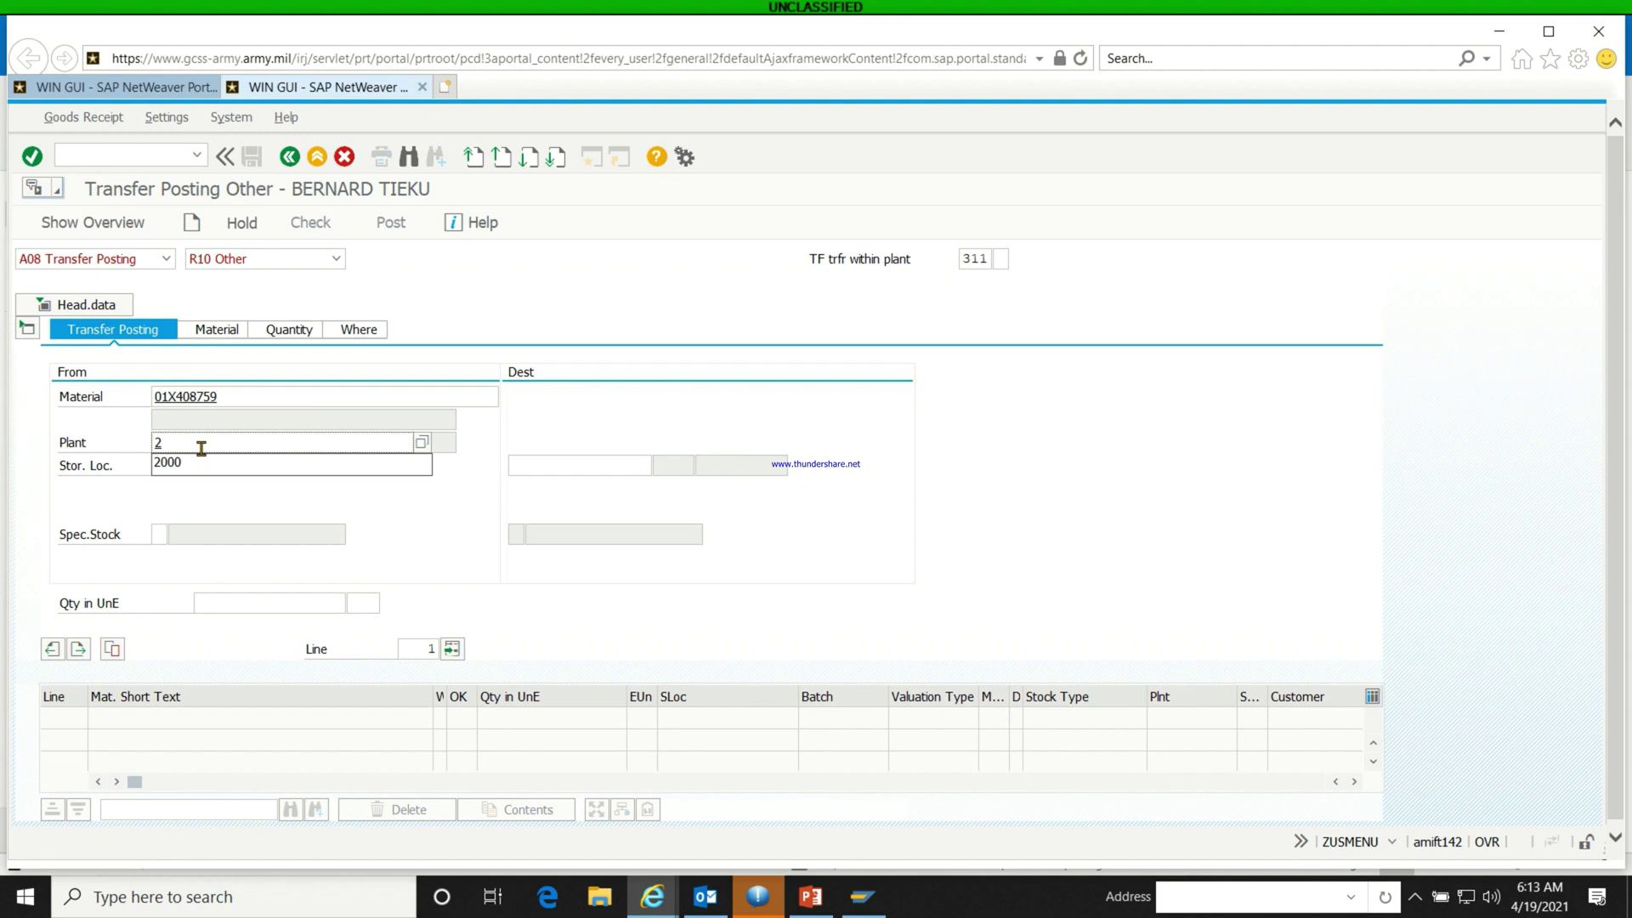
pyautogui.click(196, 463)
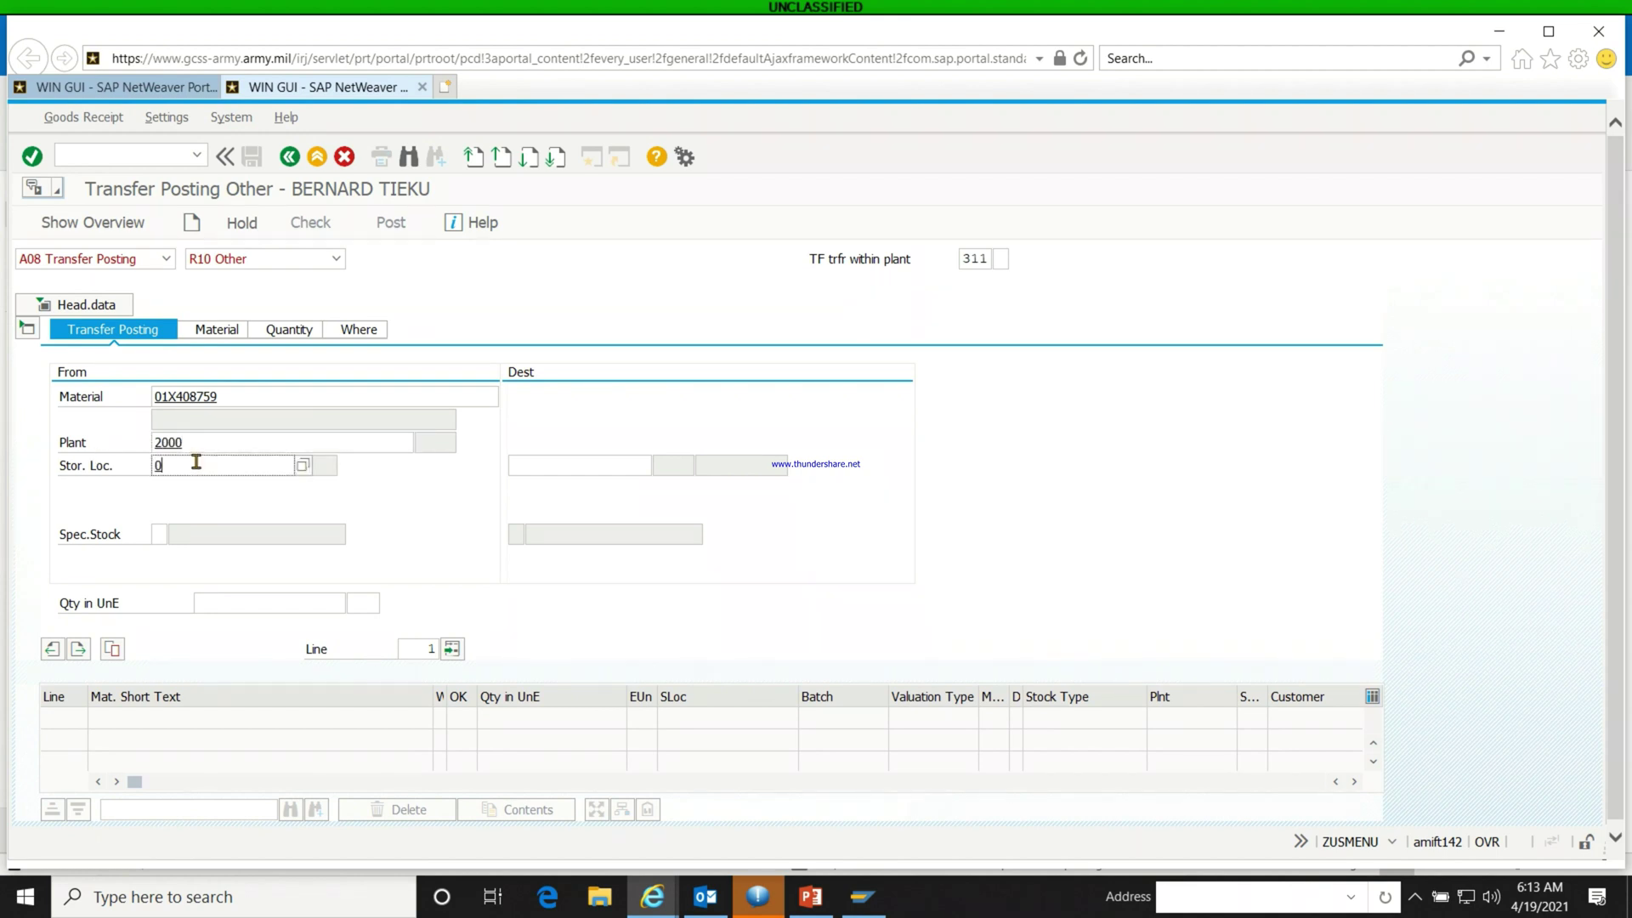
# Set the transfer from storage location AN5M to CPNV and confirm the line.
pyautogui.write('0')
pyautogui.press('BackSpace')
pyautogui.write('an5m')
pyautogui.click(521, 462)
pyautogui.write('cpn')
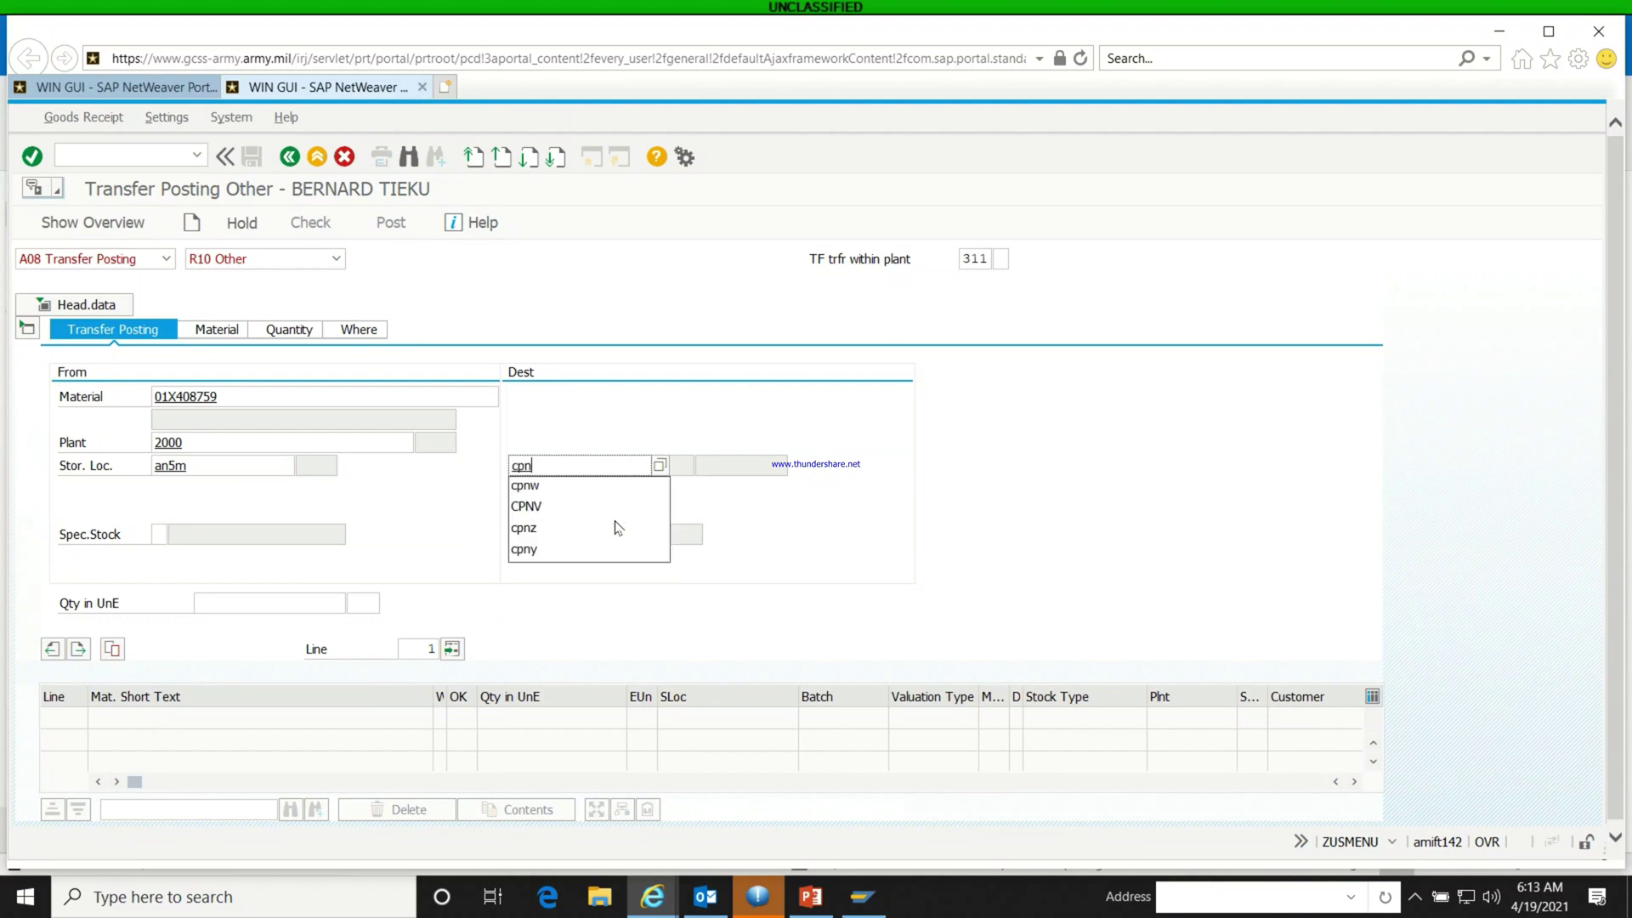
pyautogui.write('v')
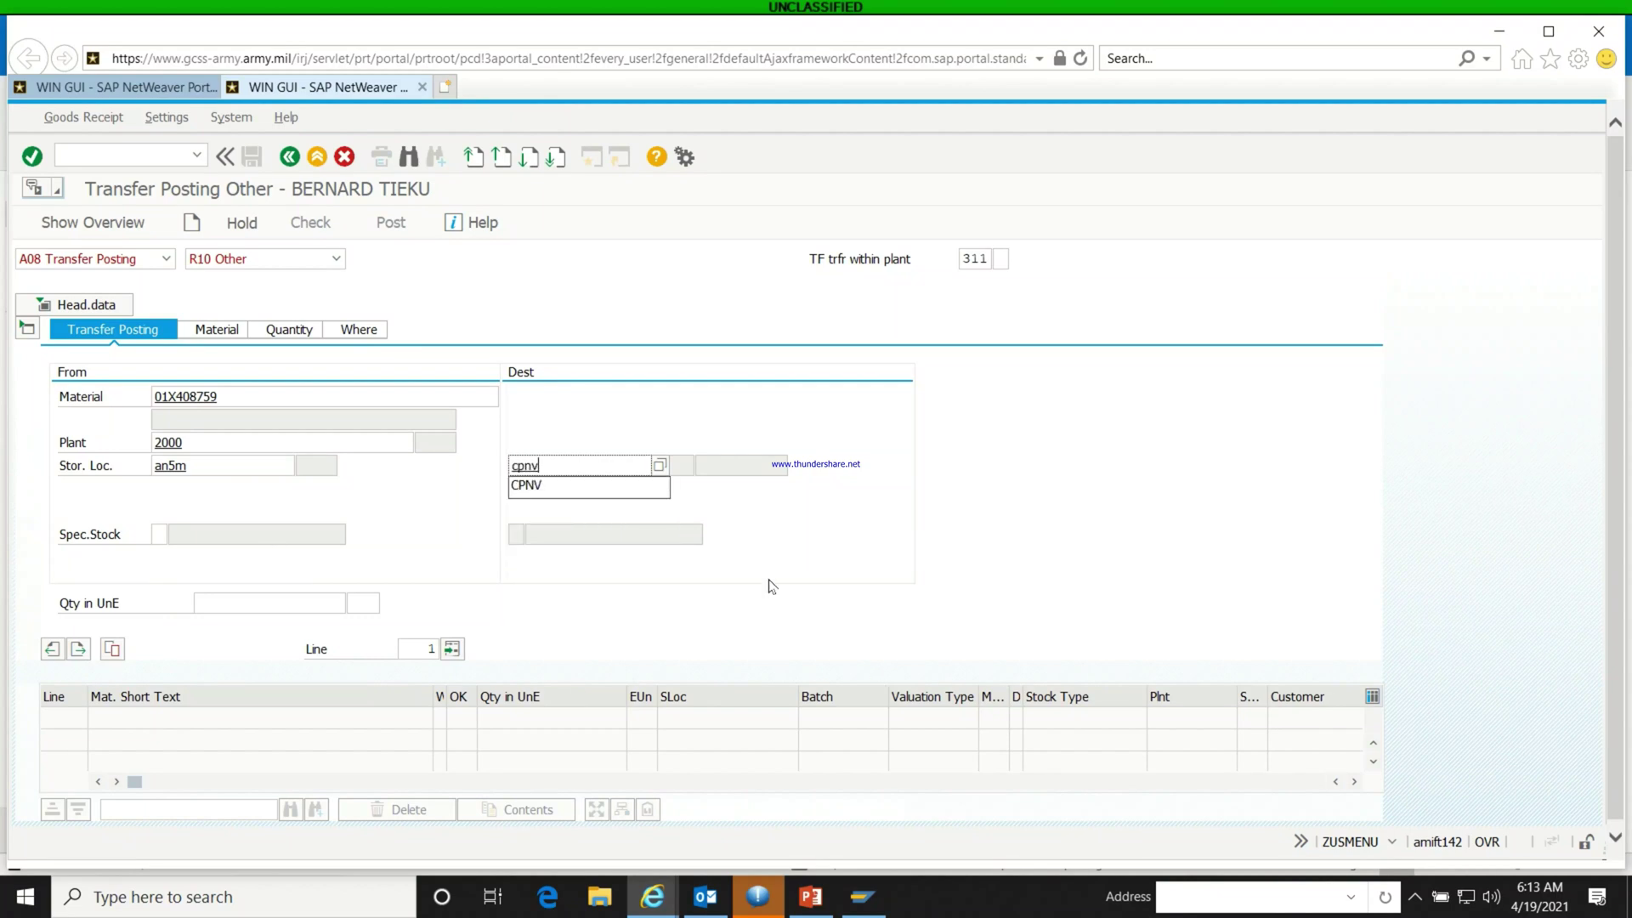
pyautogui.press('Return')
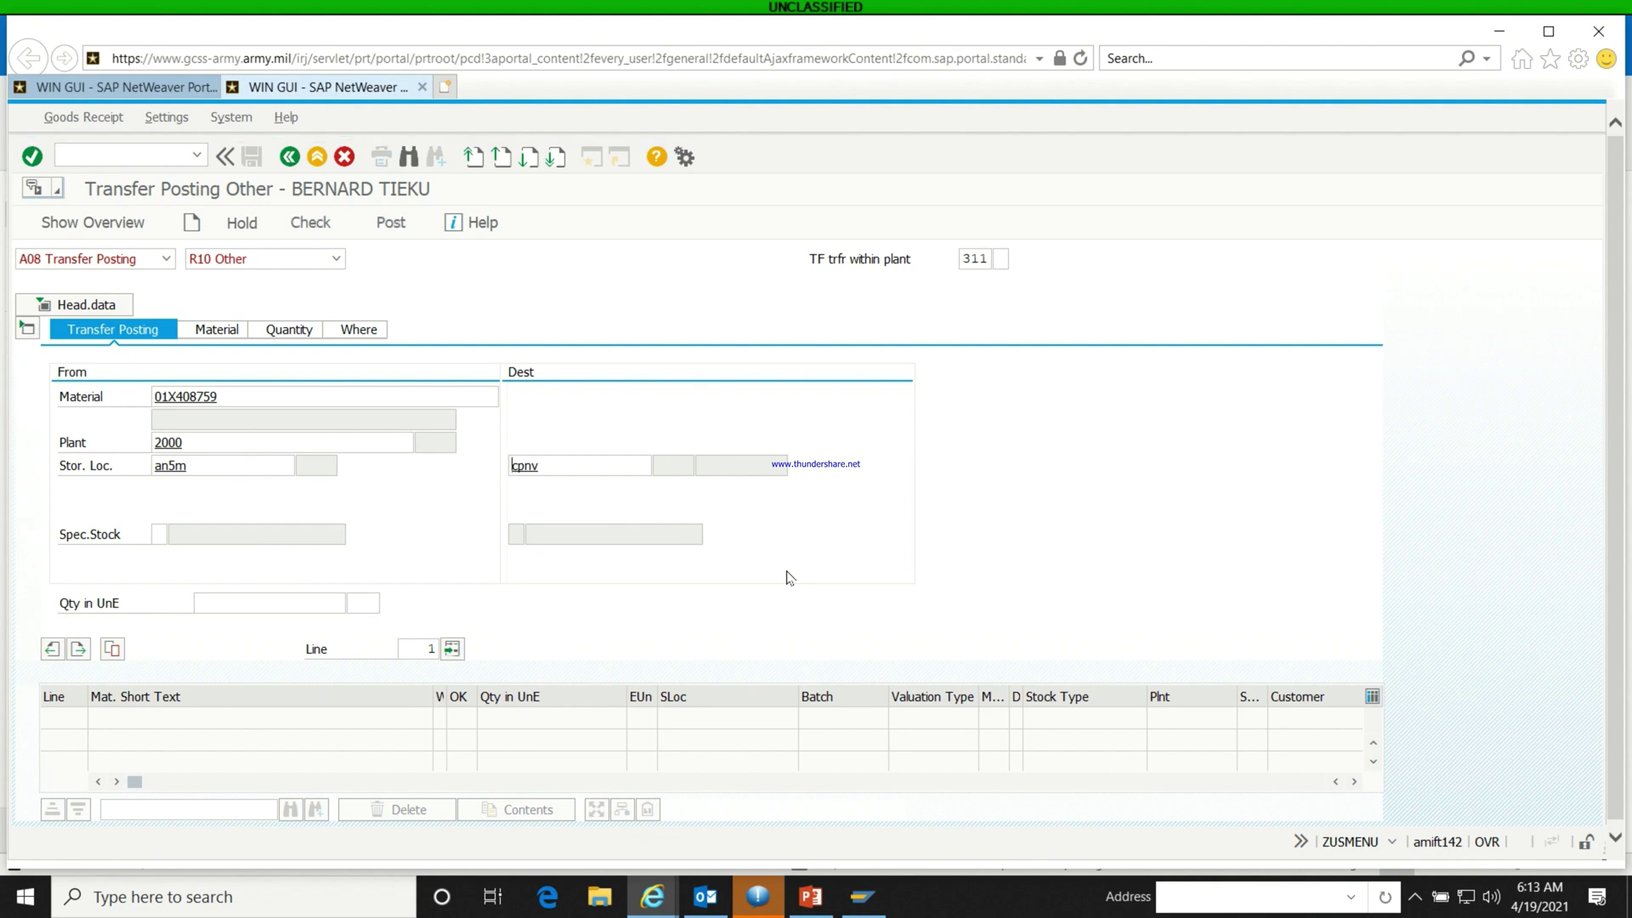
pyautogui.click(193, 487)
# Give line 1 batch A on both source and destination, with quantity 1 EA.
pyautogui.write('a')
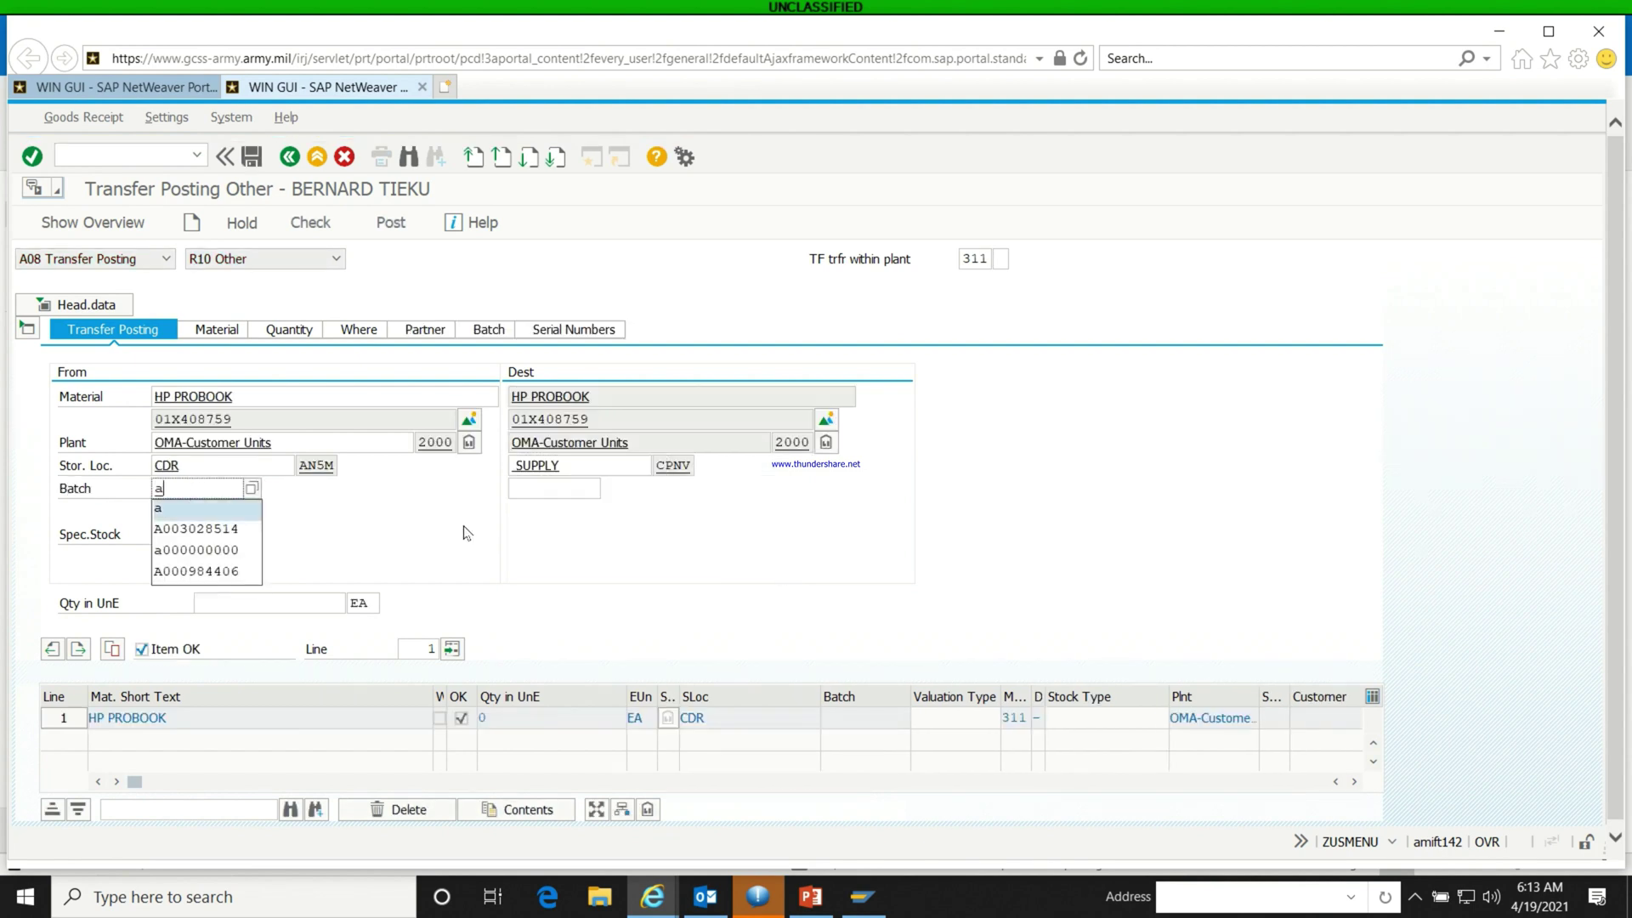
pyautogui.click(548, 488)
pyautogui.write('a')
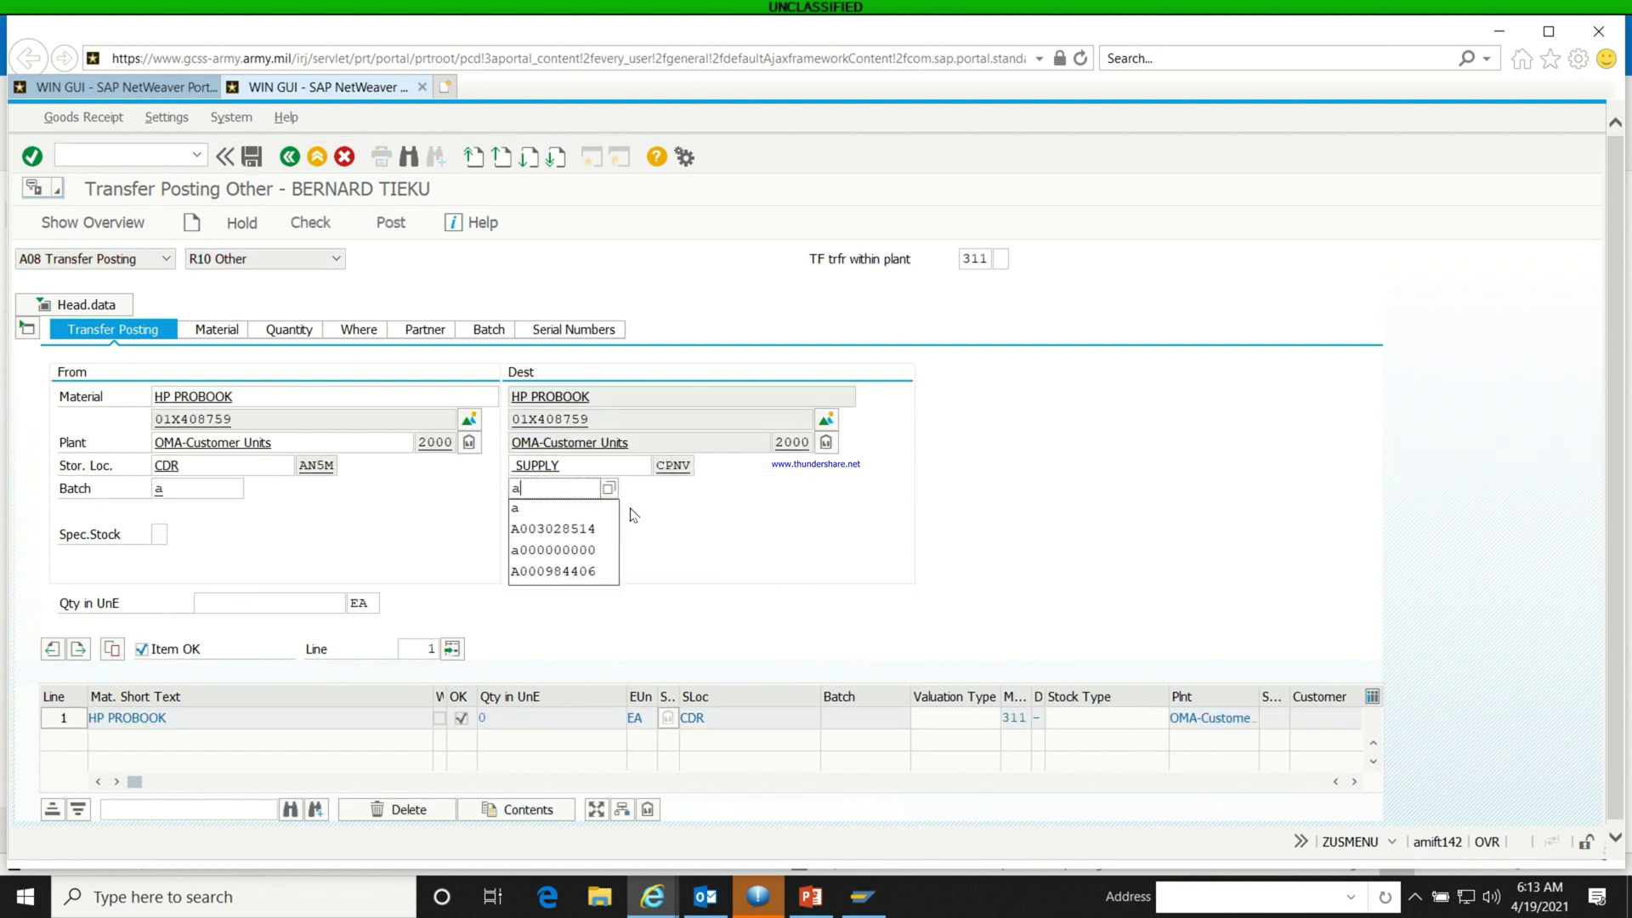
pyautogui.click(765, 523)
pyautogui.click(259, 601)
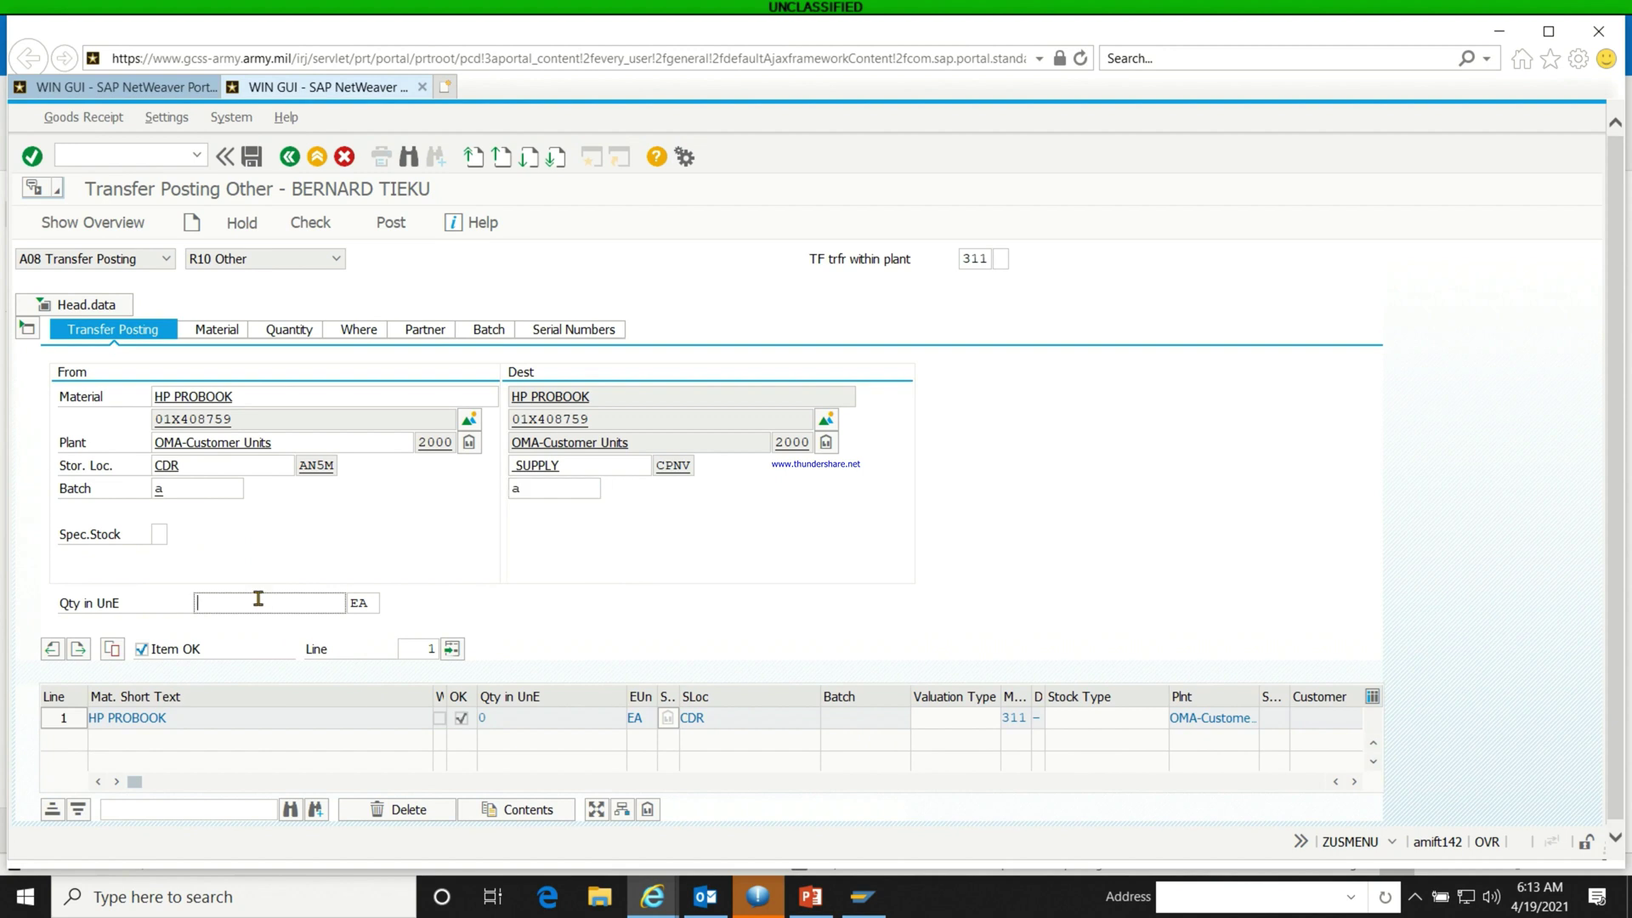
pyautogui.write('1')
pyautogui.press('Return')
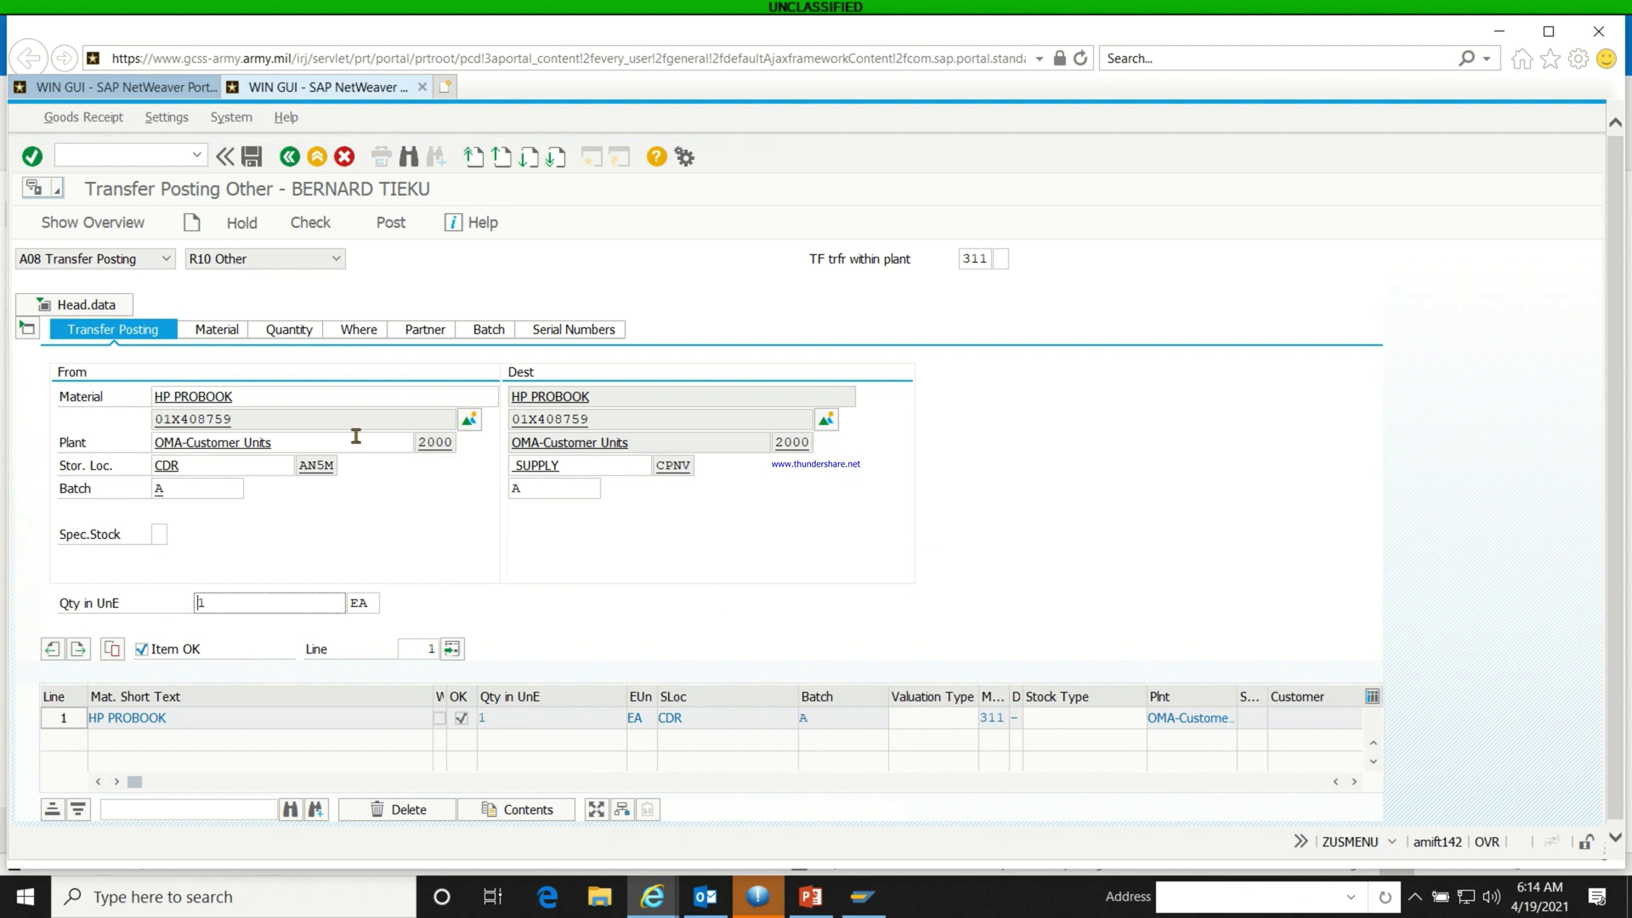
pyautogui.click(277, 332)
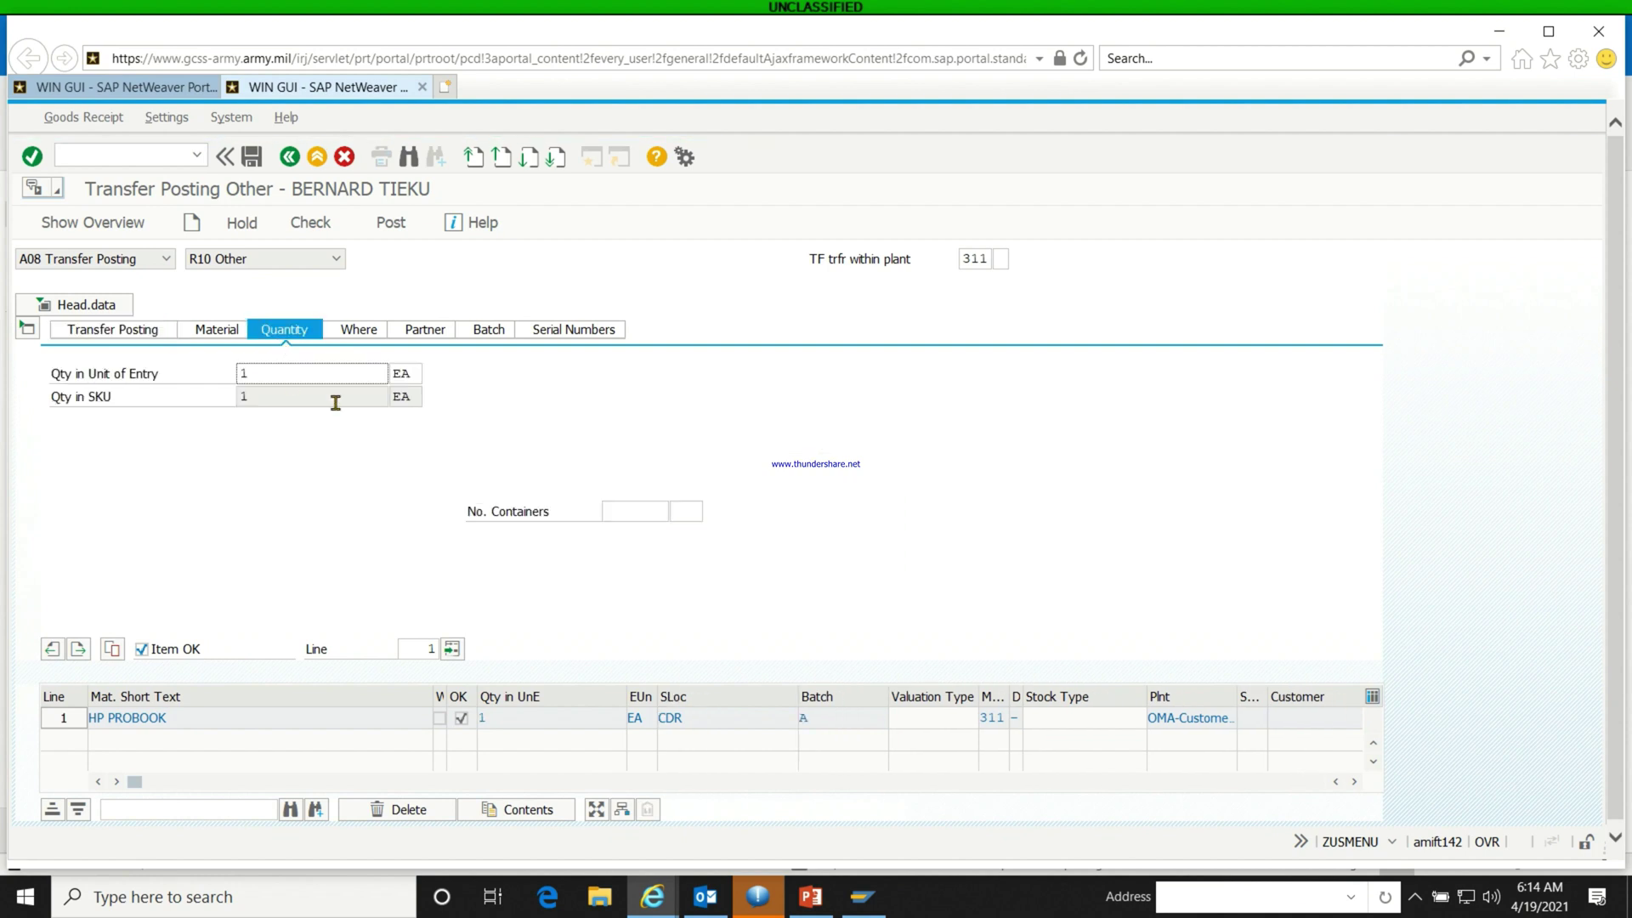
# Enter reason for movement 02 on the Where tab for the HP ProBook line.
pyautogui.click(361, 333)
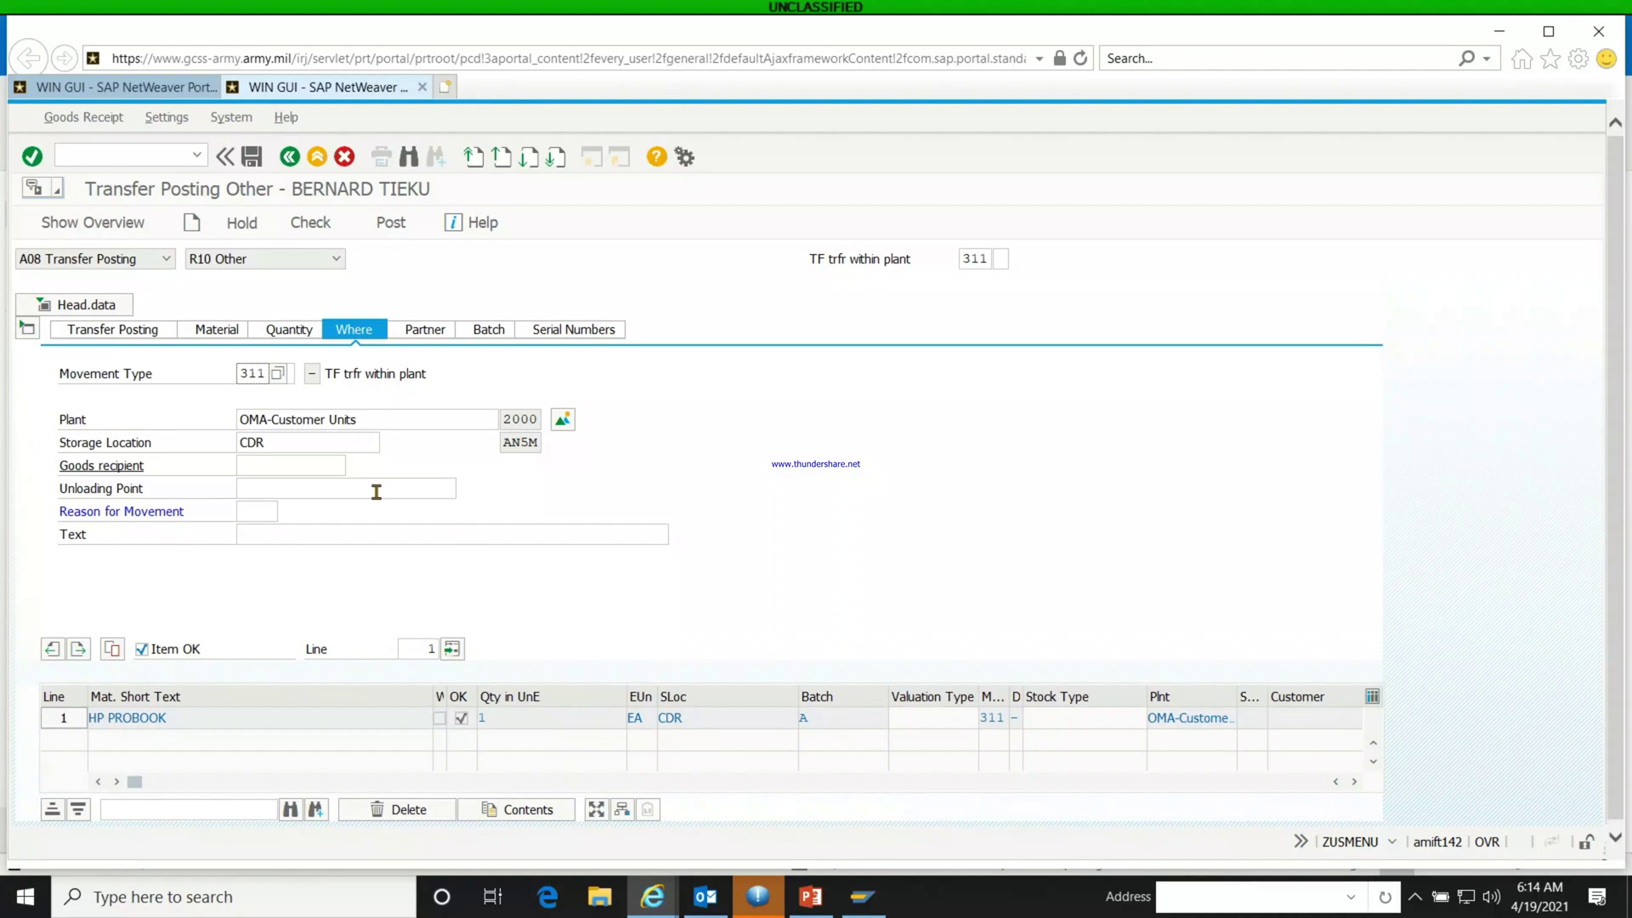
pyautogui.click(251, 504)
pyautogui.write('021')
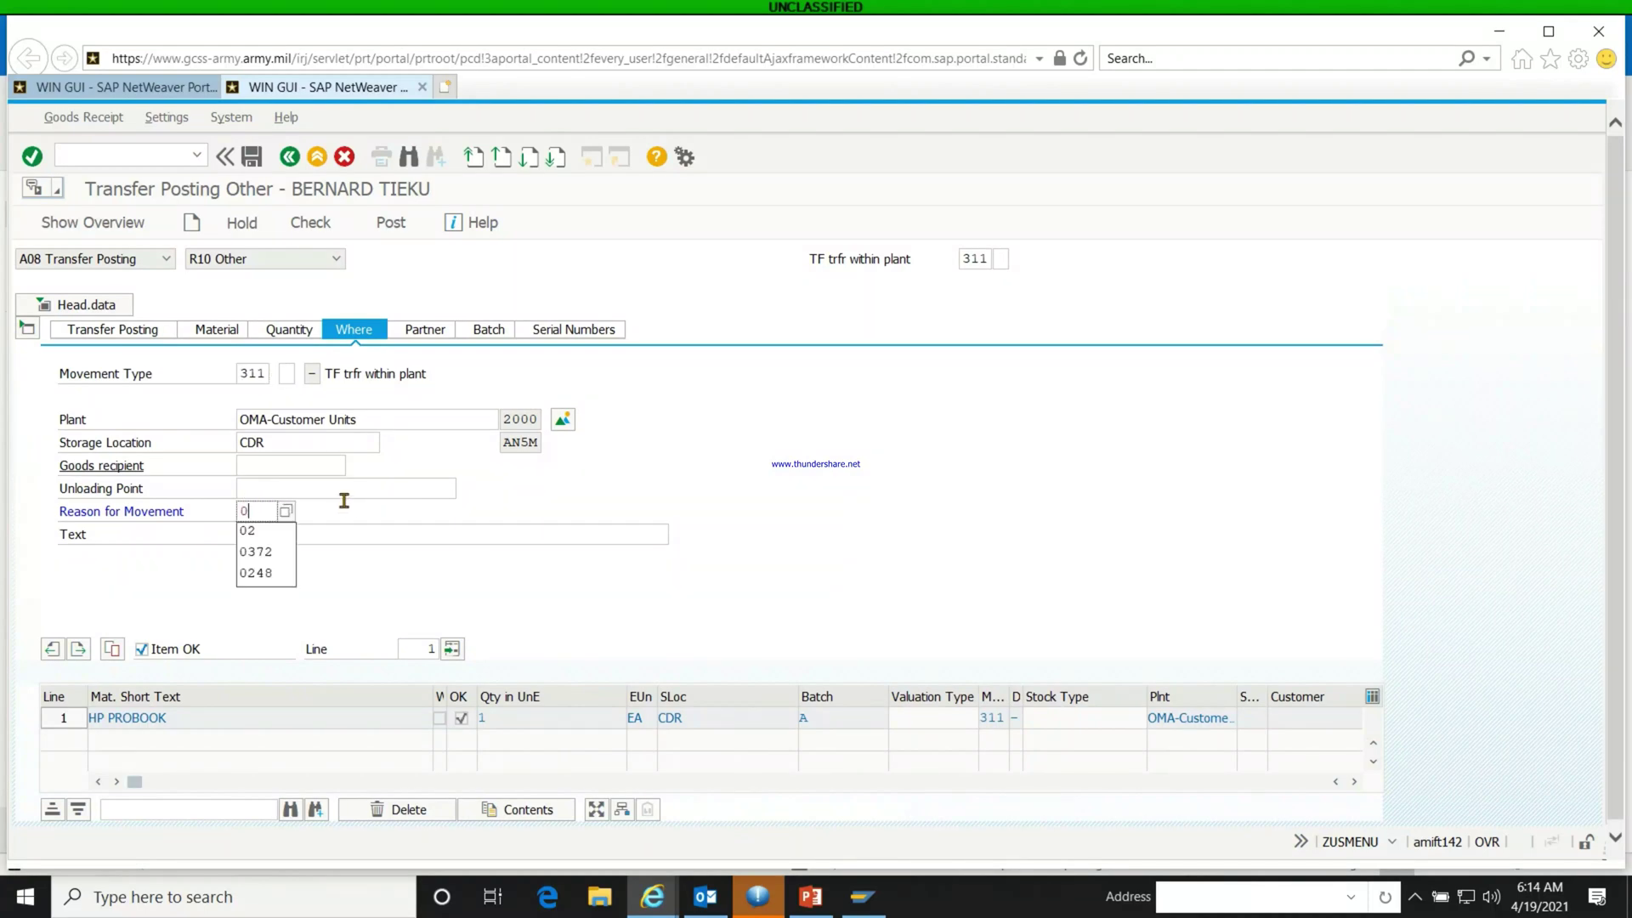
pyautogui.press('BackSpace')
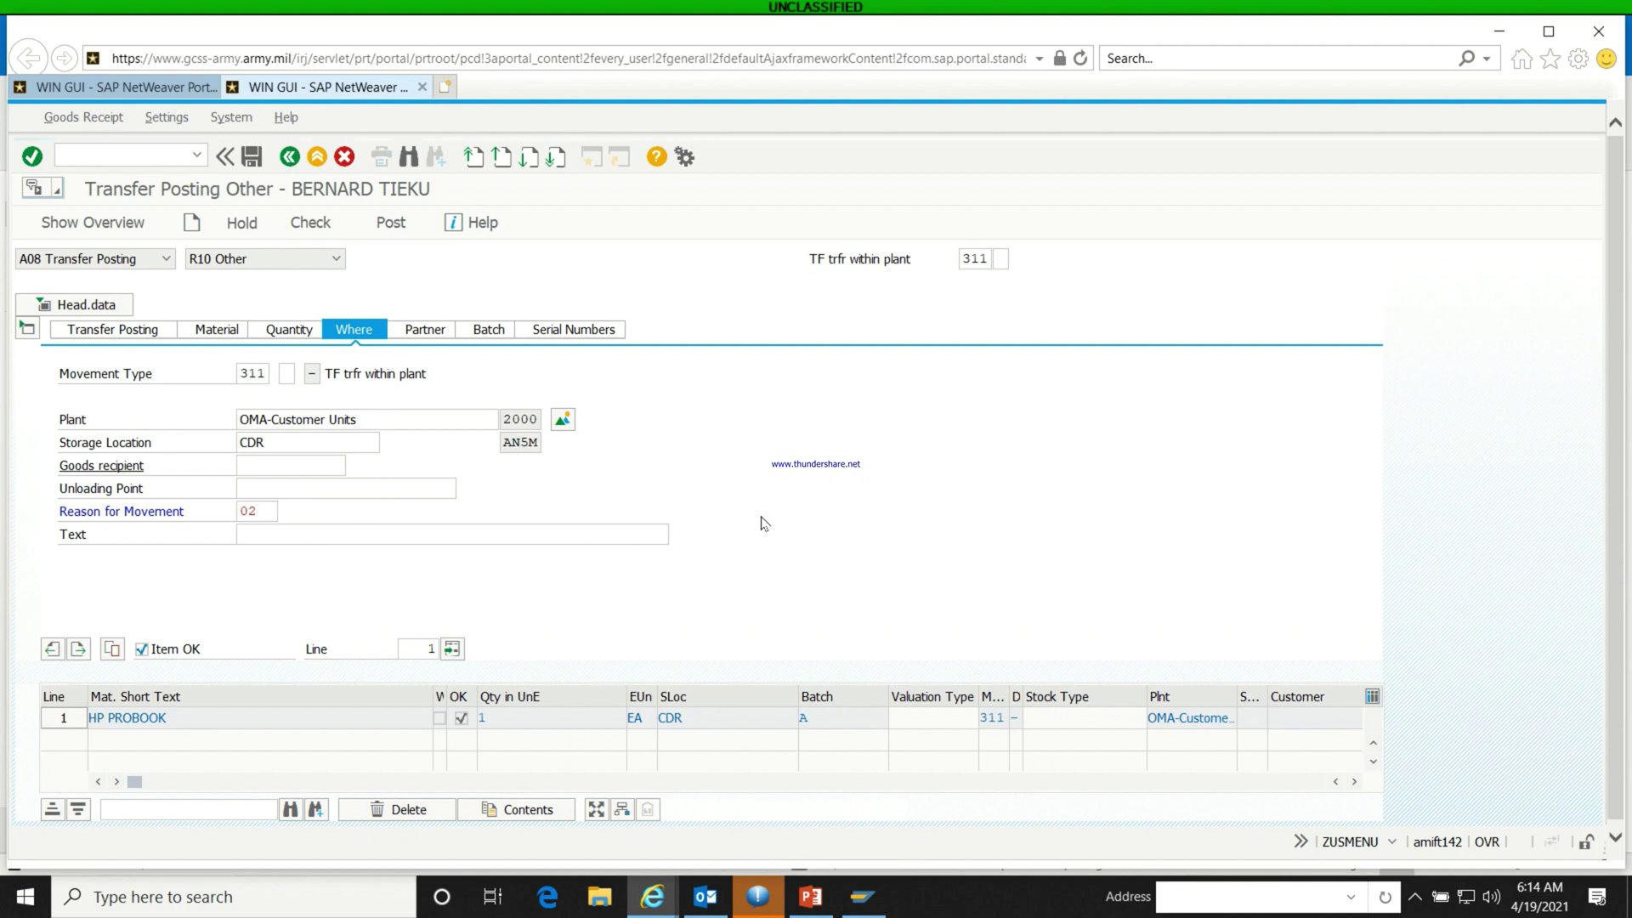
pyautogui.press('Return')
pyautogui.click(491, 334)
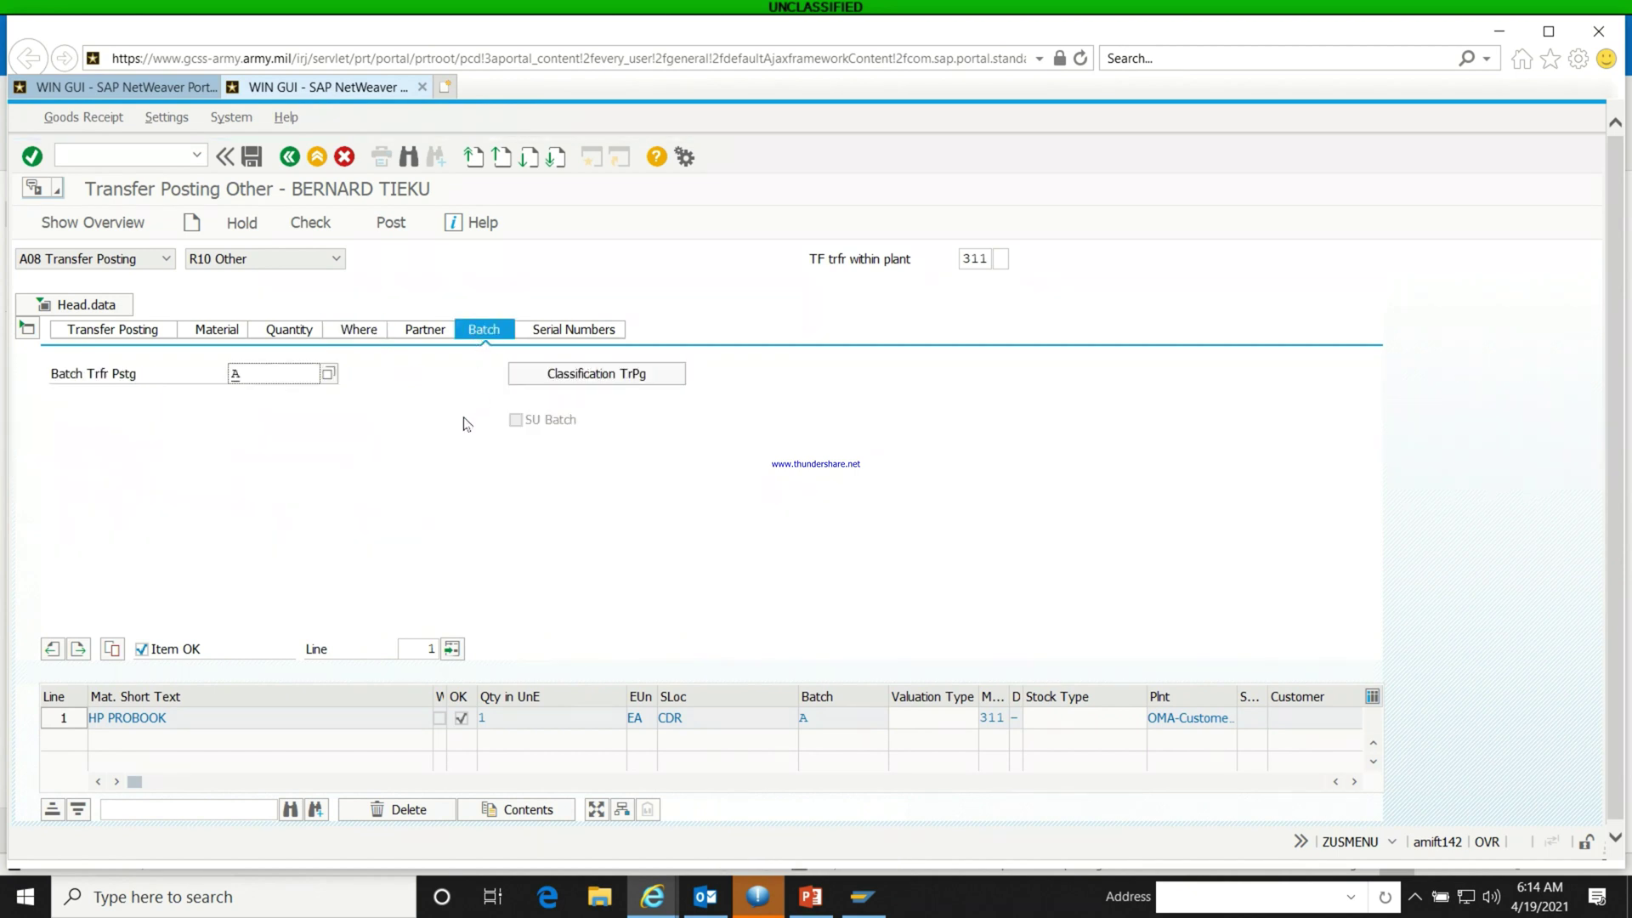
pyautogui.click(546, 330)
# Attach serial number 2TK91905LH and check the document reports O.K.
pyautogui.click(885, 373)
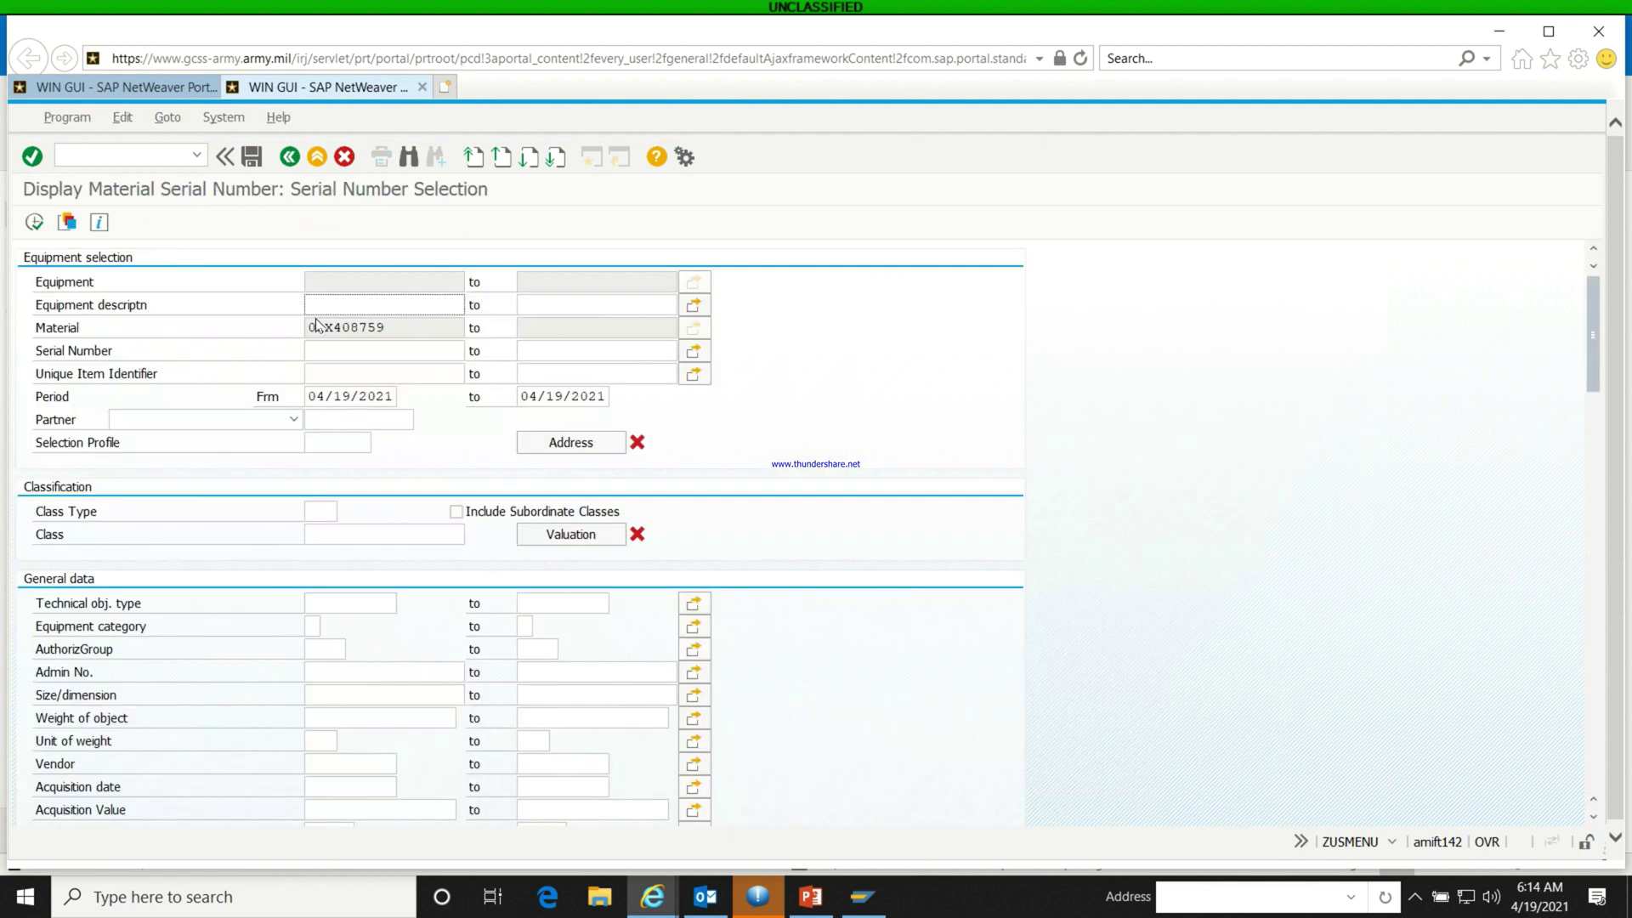
pyautogui.click(34, 222)
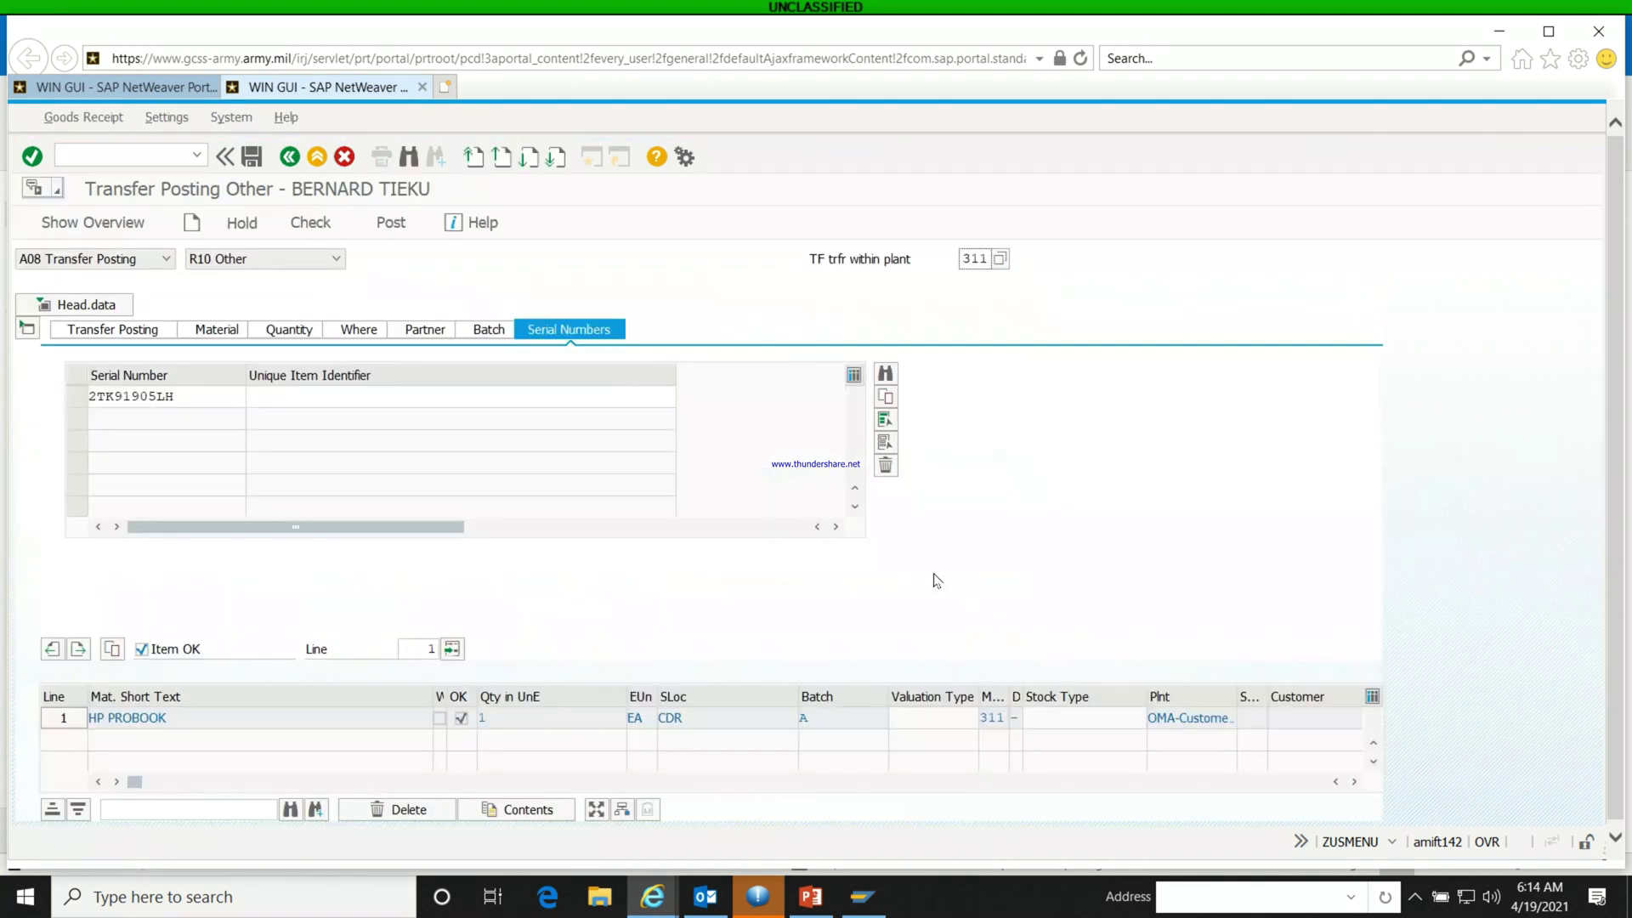
pyautogui.click(293, 223)
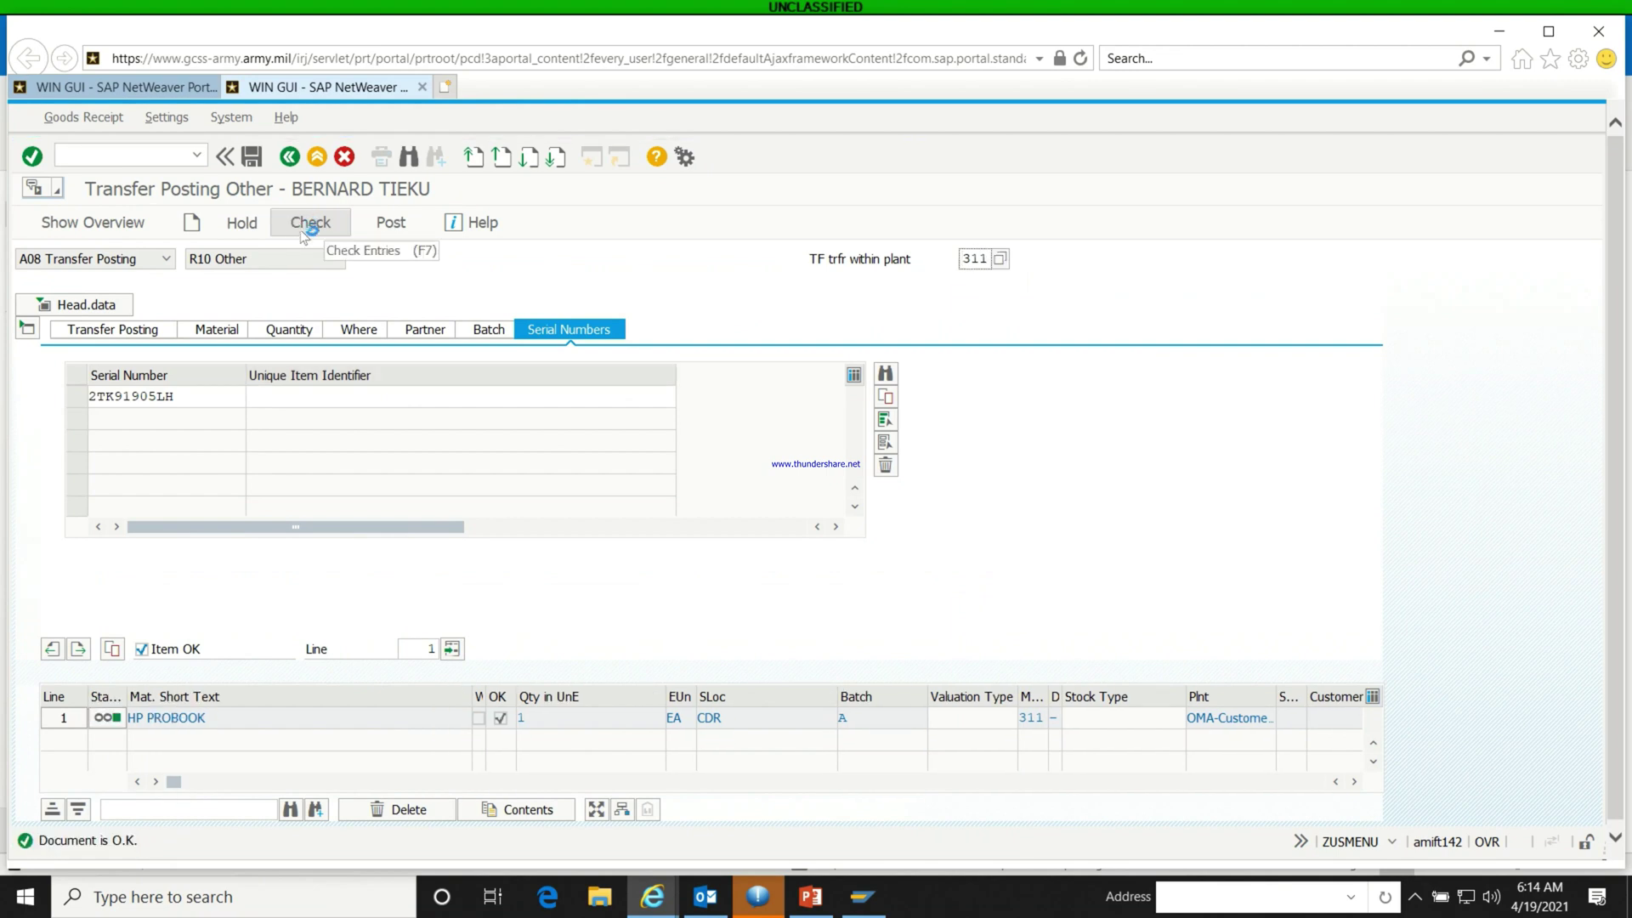
pyautogui.click(410, 223)
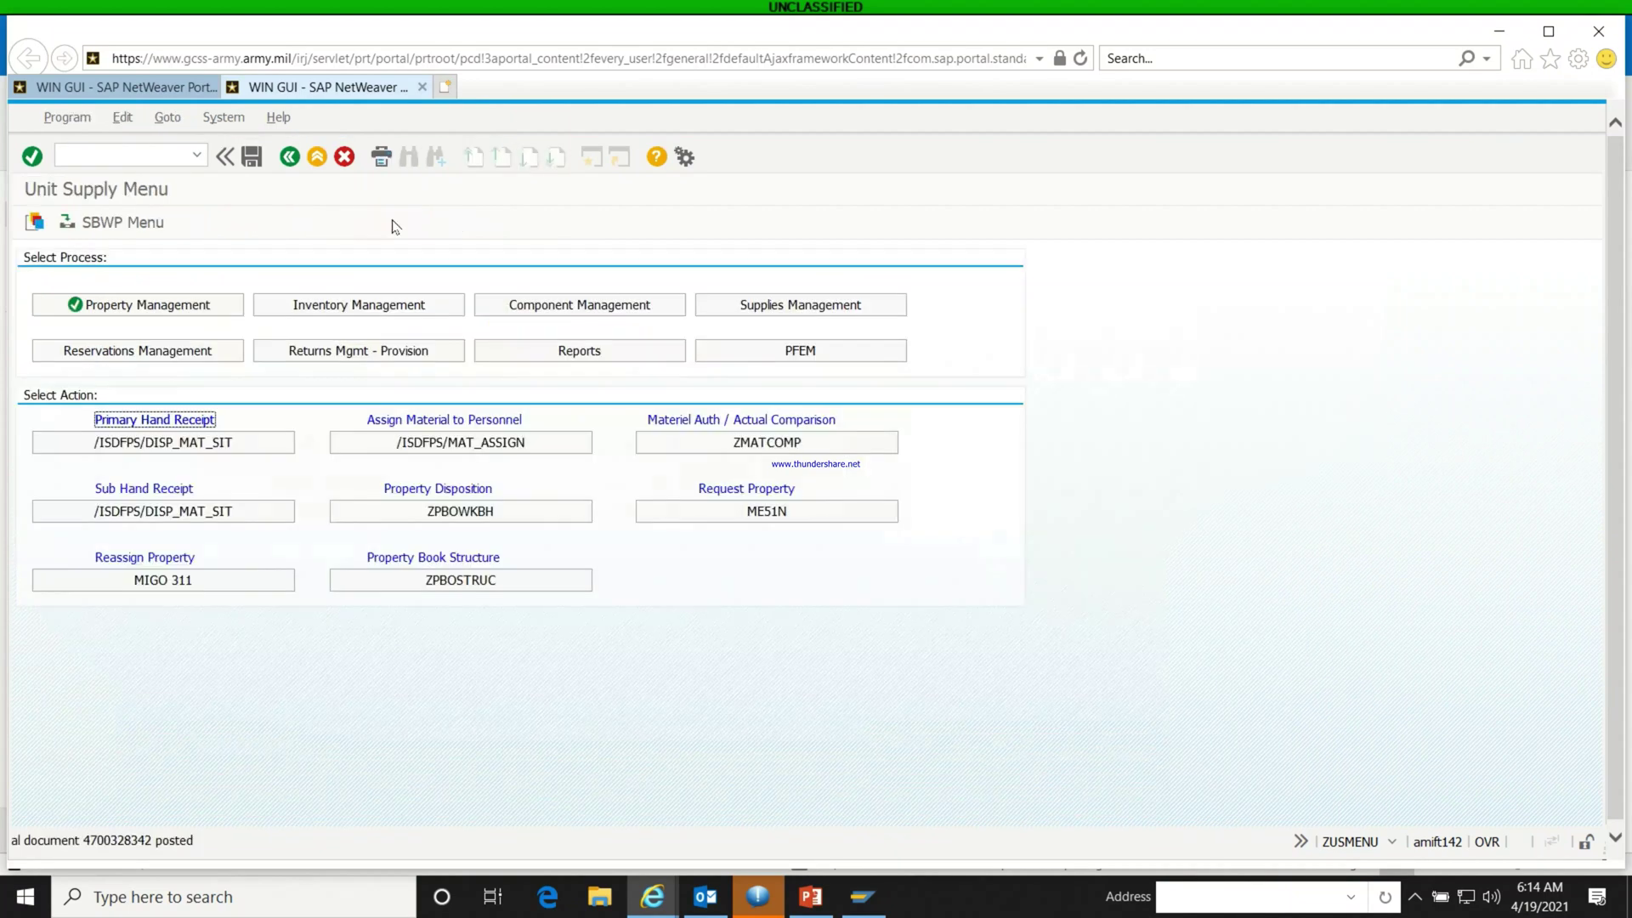